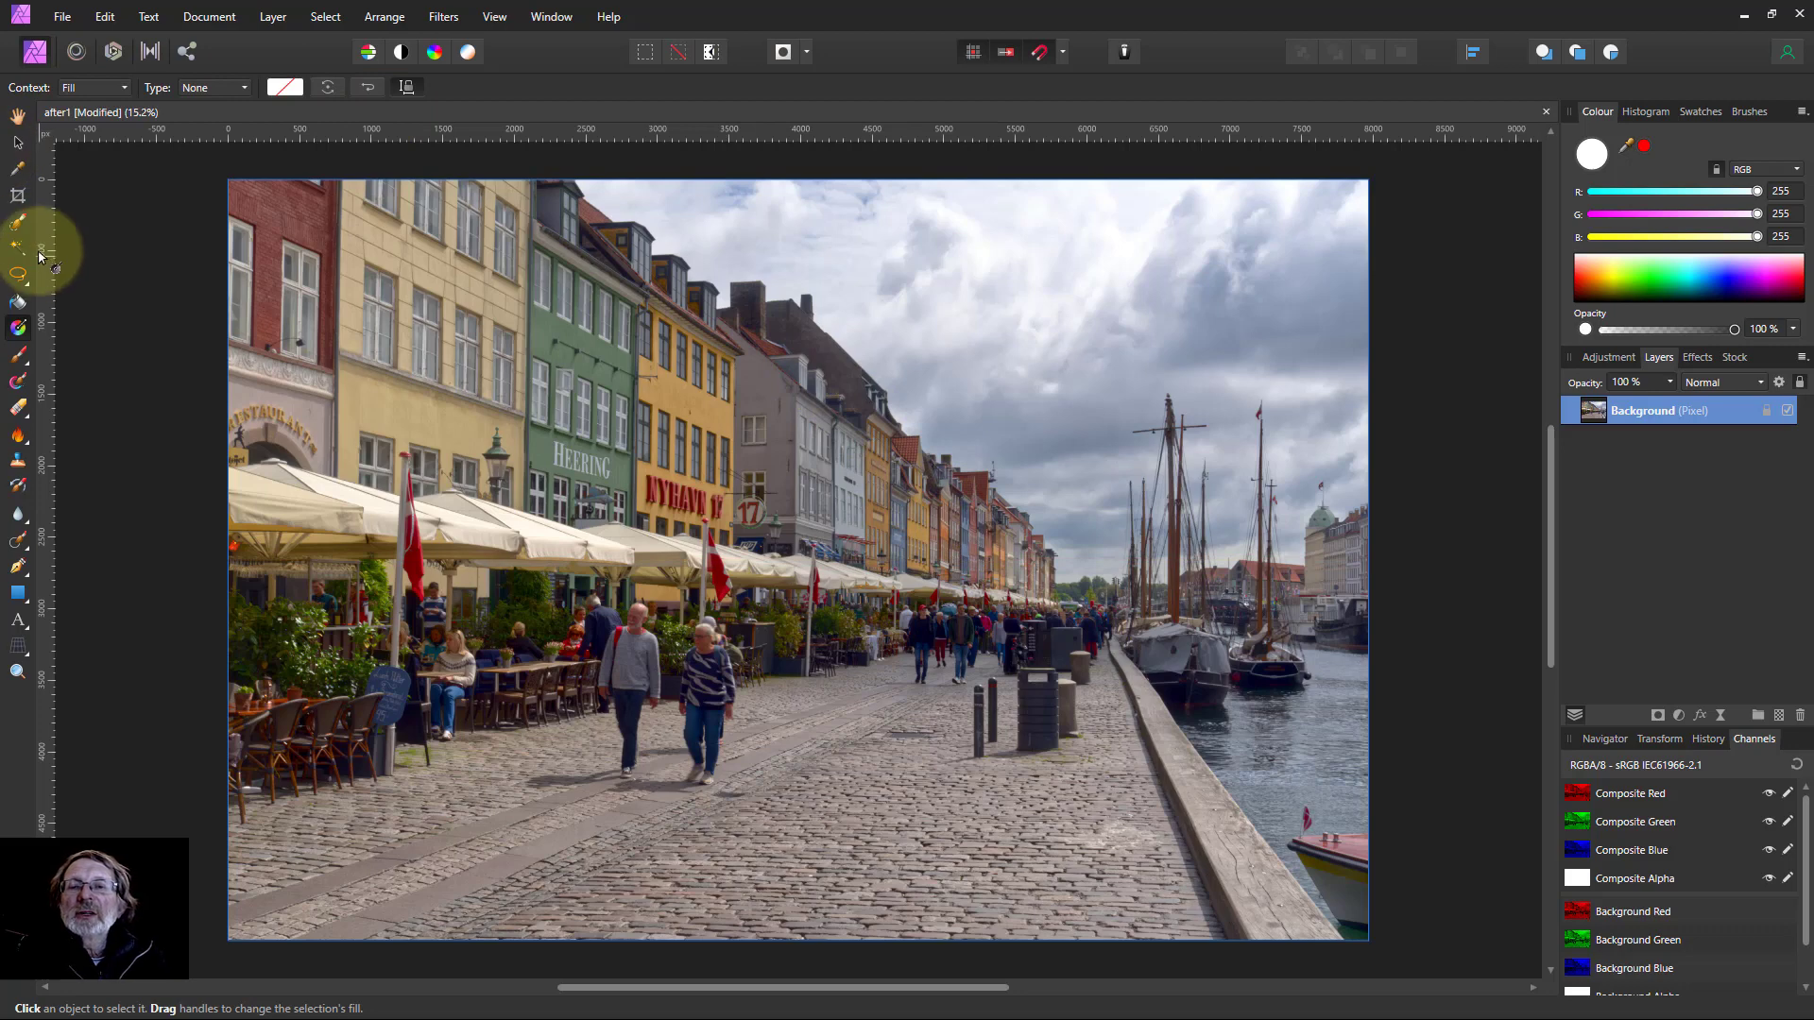
# Paint a rough selection across the cloudy sky with the Selection Brush Tool.
pyautogui.click(17, 223)
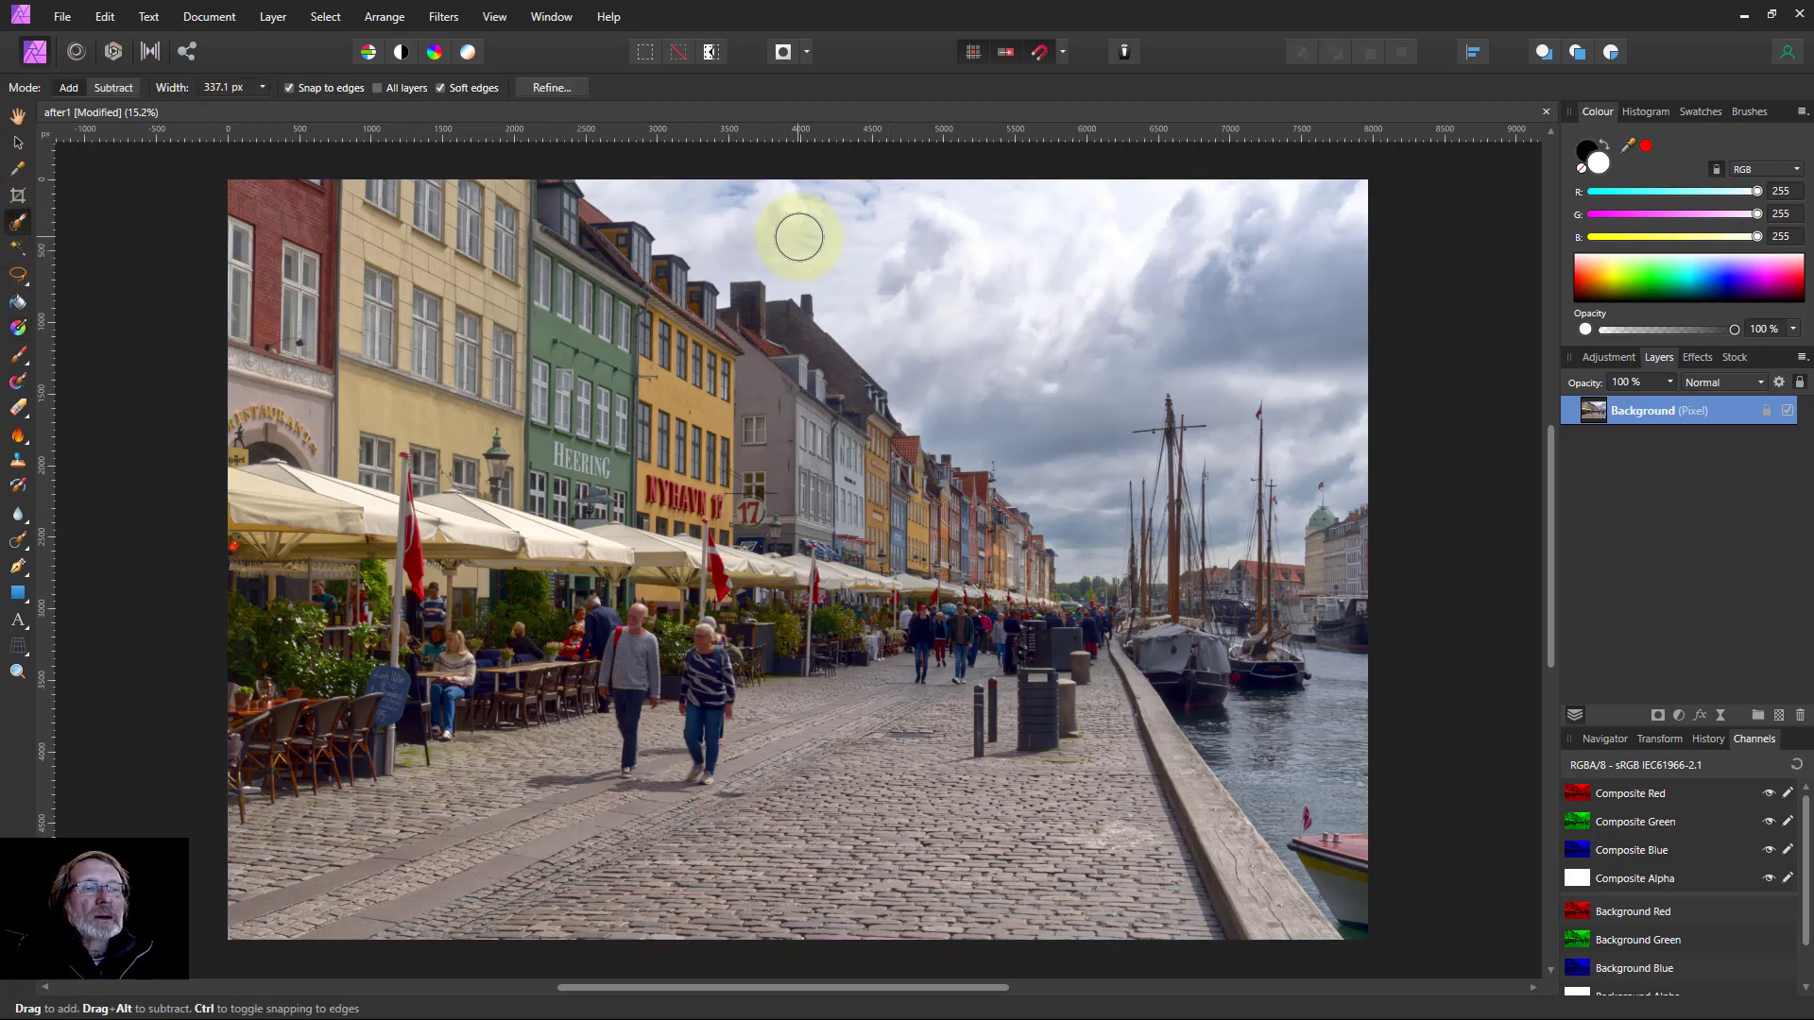
pyautogui.moveTo(697, 219)
pyautogui.mouseDown()
pyautogui.moveTo(765, 221)
pyautogui.moveTo(1012, 364)
pyautogui.moveTo(1169, 510)
pyautogui.moveTo(1270, 472)
pyautogui.moveTo(1316, 408)
pyautogui.moveTo(1301, 350)
pyautogui.moveTo(1150, 223)
pyautogui.mouseUp()
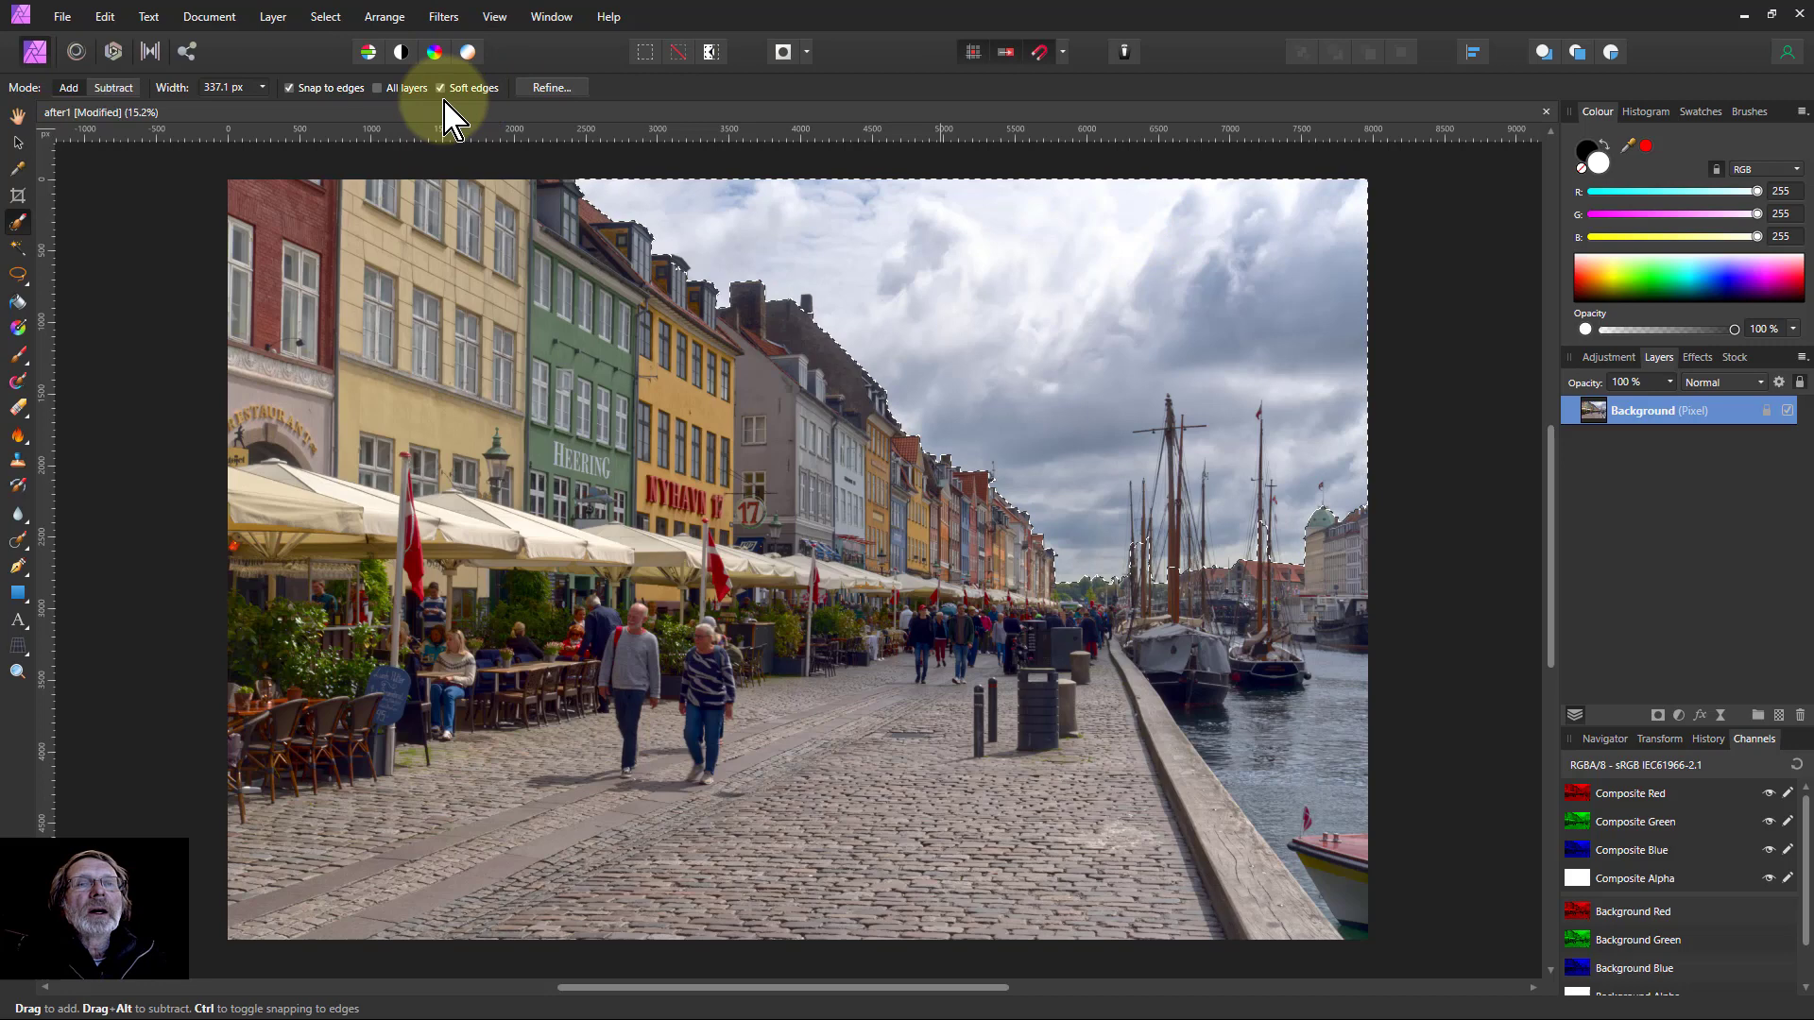
# Refine the sky selection edge along both ship masts and the rooftops, then apply it.
pyautogui.click(528, 88)
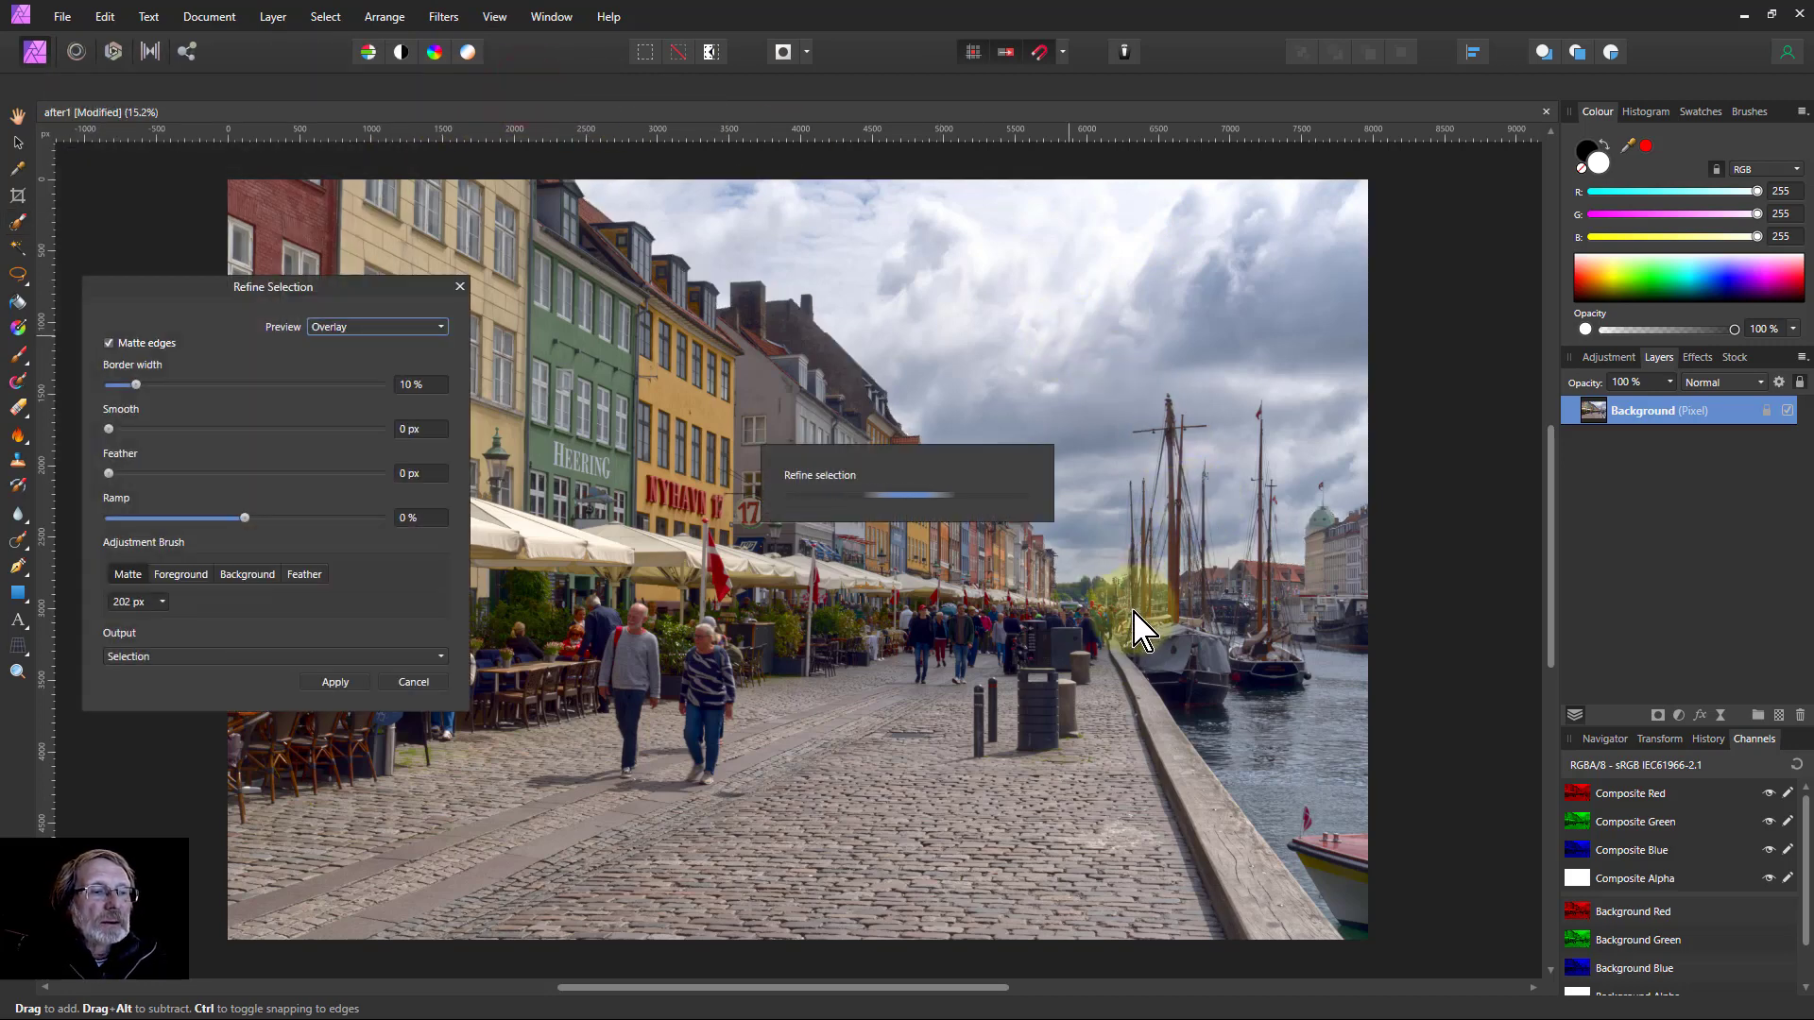
pyautogui.moveTo(1135, 576)
pyautogui.mouseDown()
pyautogui.moveTo(1138, 464)
pyautogui.moveTo(1148, 552)
pyautogui.moveTo(1166, 417)
pyautogui.moveTo(1201, 408)
pyautogui.moveTo(1175, 406)
pyautogui.moveTo(1154, 444)
pyautogui.moveTo(1171, 567)
pyautogui.moveTo(1155, 579)
pyautogui.moveTo(1195, 588)
pyautogui.moveTo(1202, 496)
pyautogui.moveTo(1218, 570)
pyautogui.moveTo(1196, 671)
pyautogui.mouseUp()
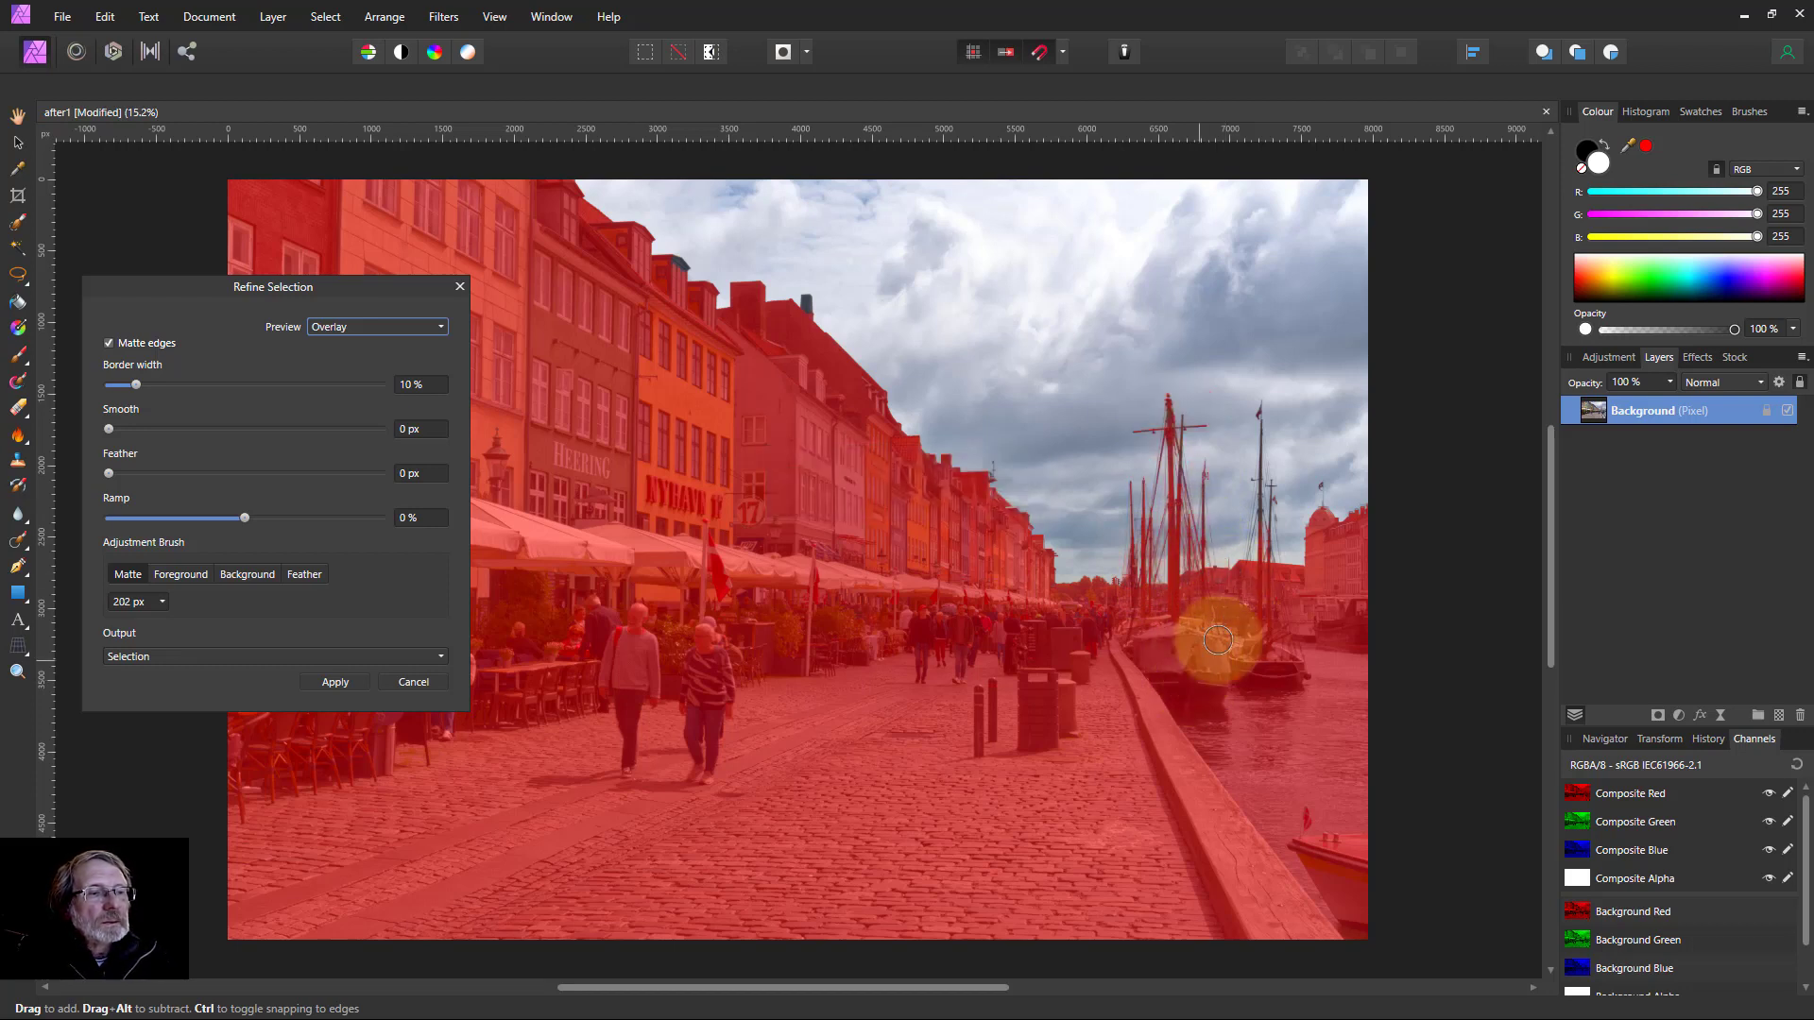
pyautogui.moveTo(1263, 411)
pyautogui.mouseDown()
pyautogui.moveTo(1260, 558)
pyautogui.moveTo(1269, 474)
pyautogui.moveTo(1307, 562)
pyautogui.moveTo(1322, 506)
pyautogui.moveTo(1365, 620)
pyautogui.mouseUp()
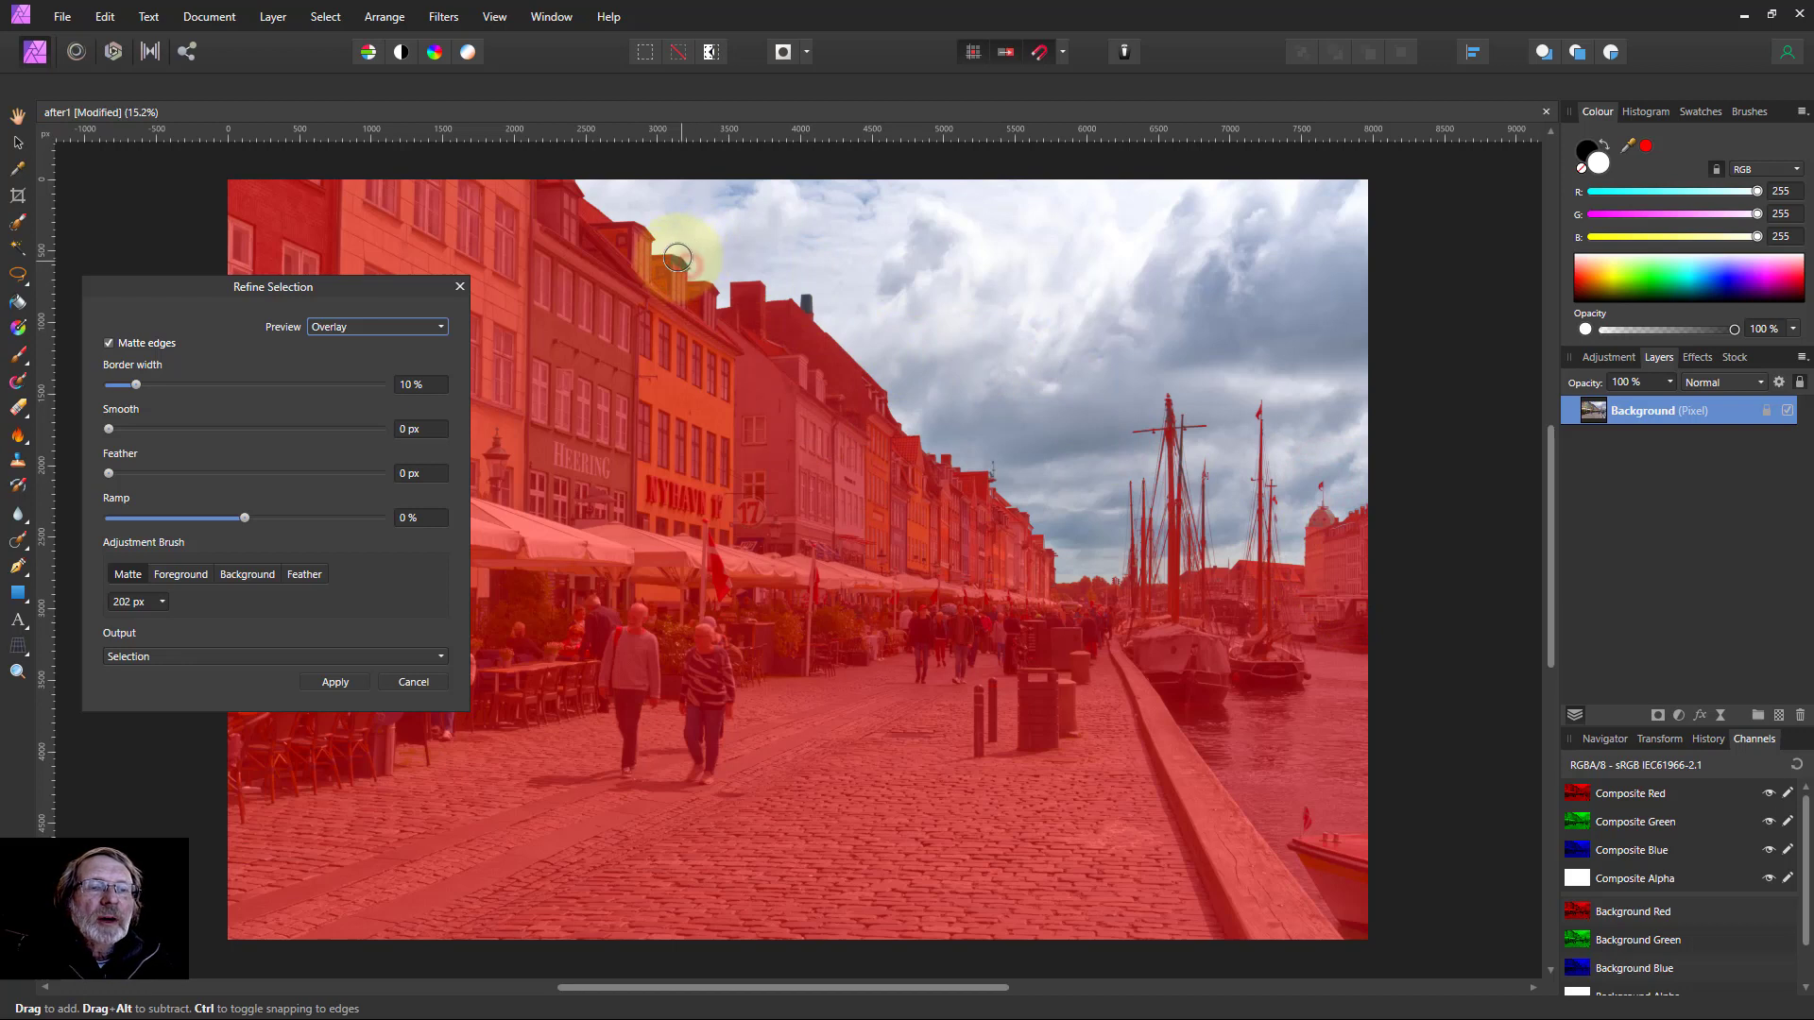
pyautogui.moveTo(677, 257)
pyautogui.mouseDown()
pyautogui.moveTo(808, 295)
pyautogui.moveTo(830, 416)
pyautogui.mouseUp()
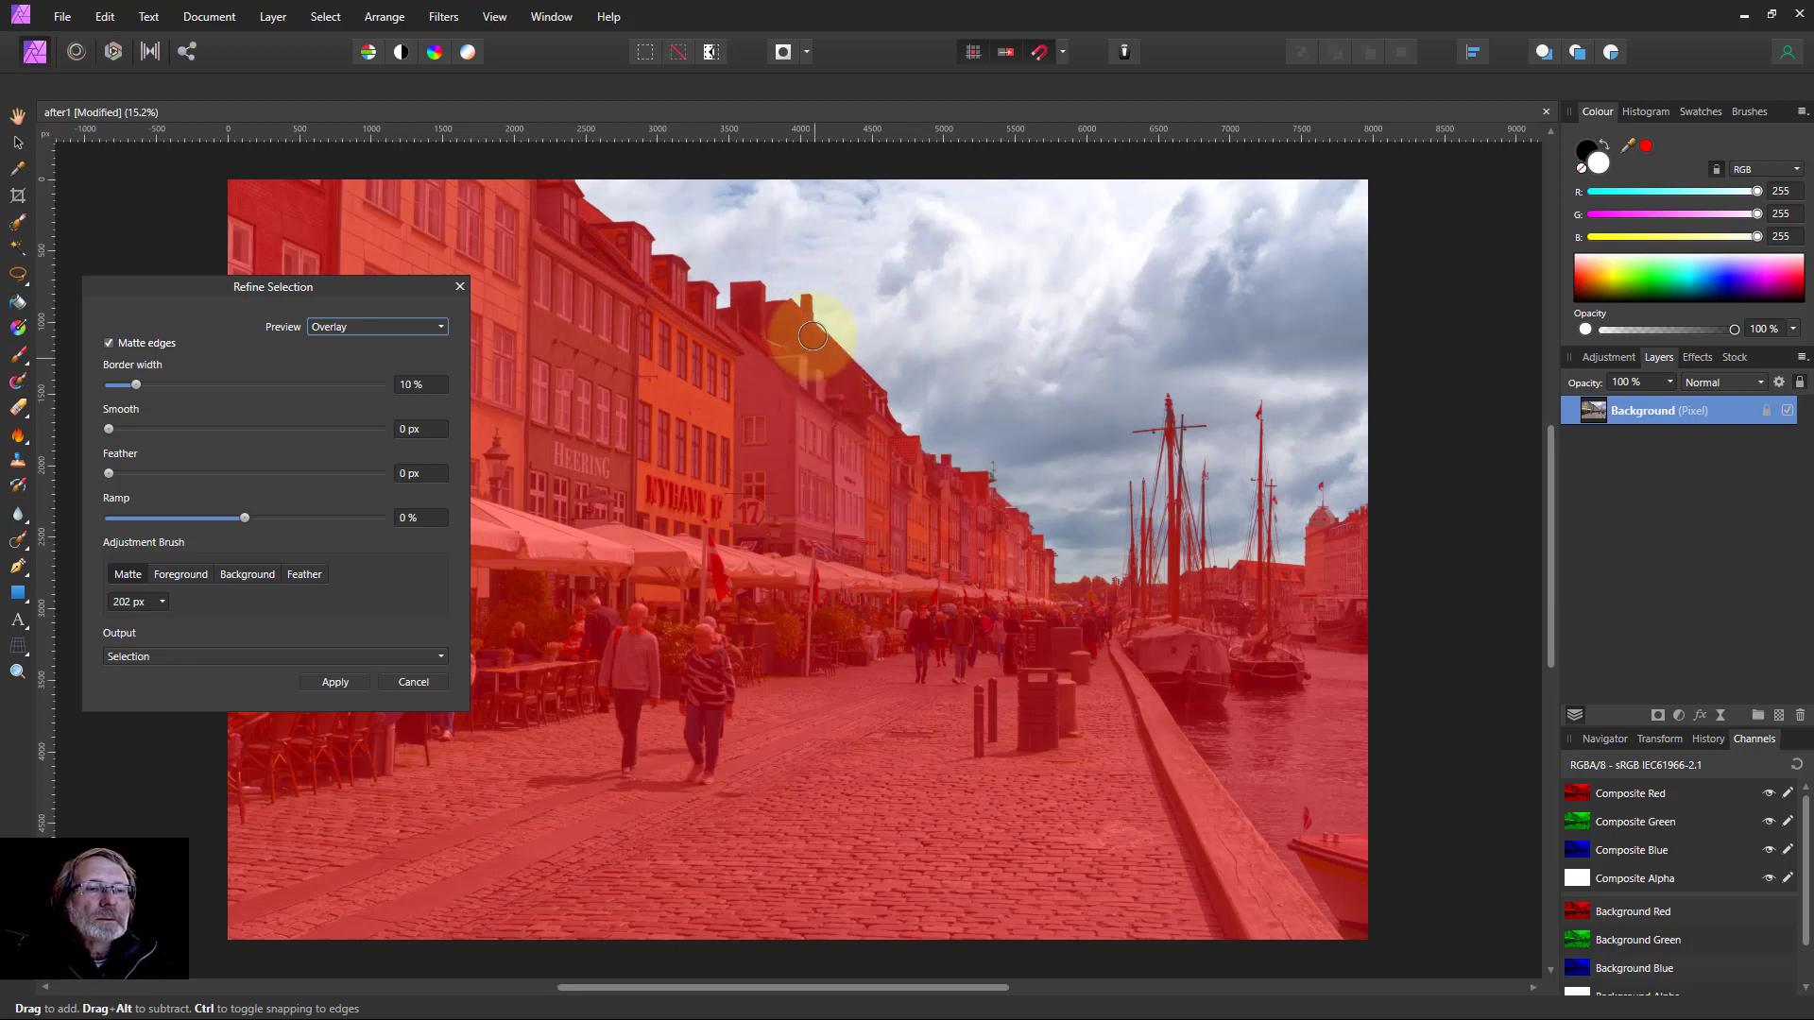
pyautogui.moveTo(993, 473); pyautogui.dragTo(1086, 608)
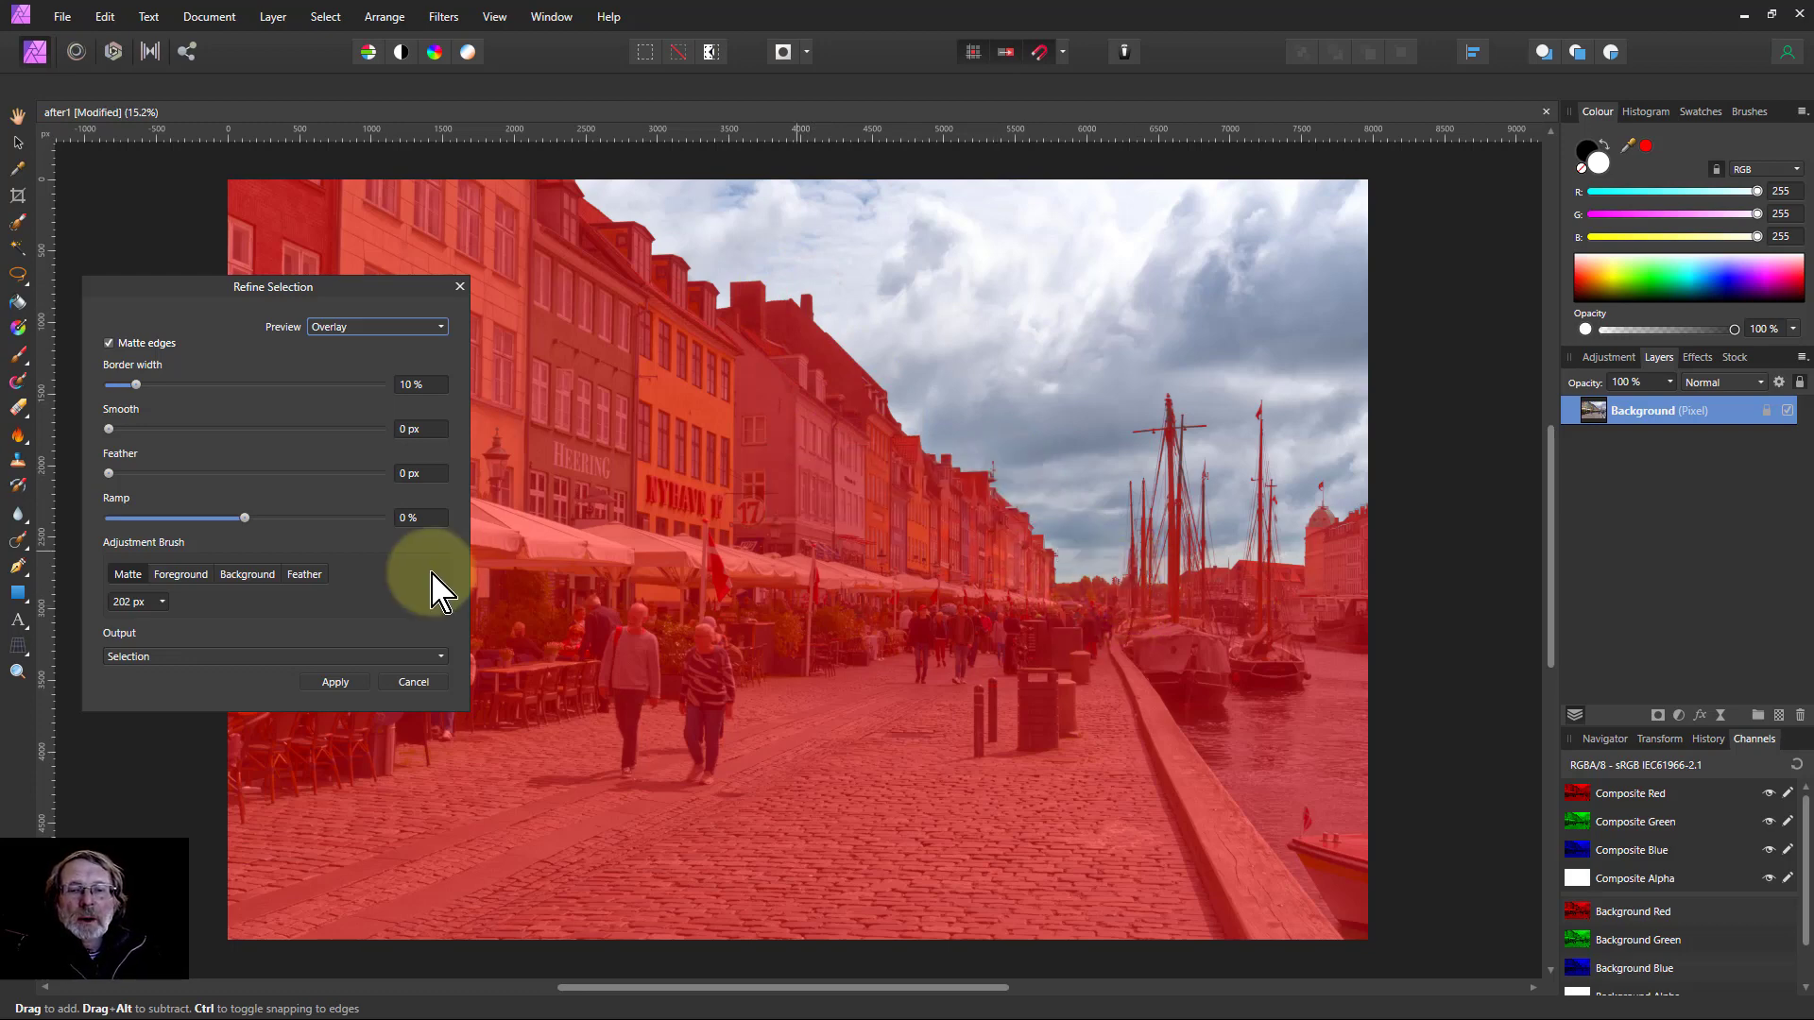
pyautogui.click(362, 680)
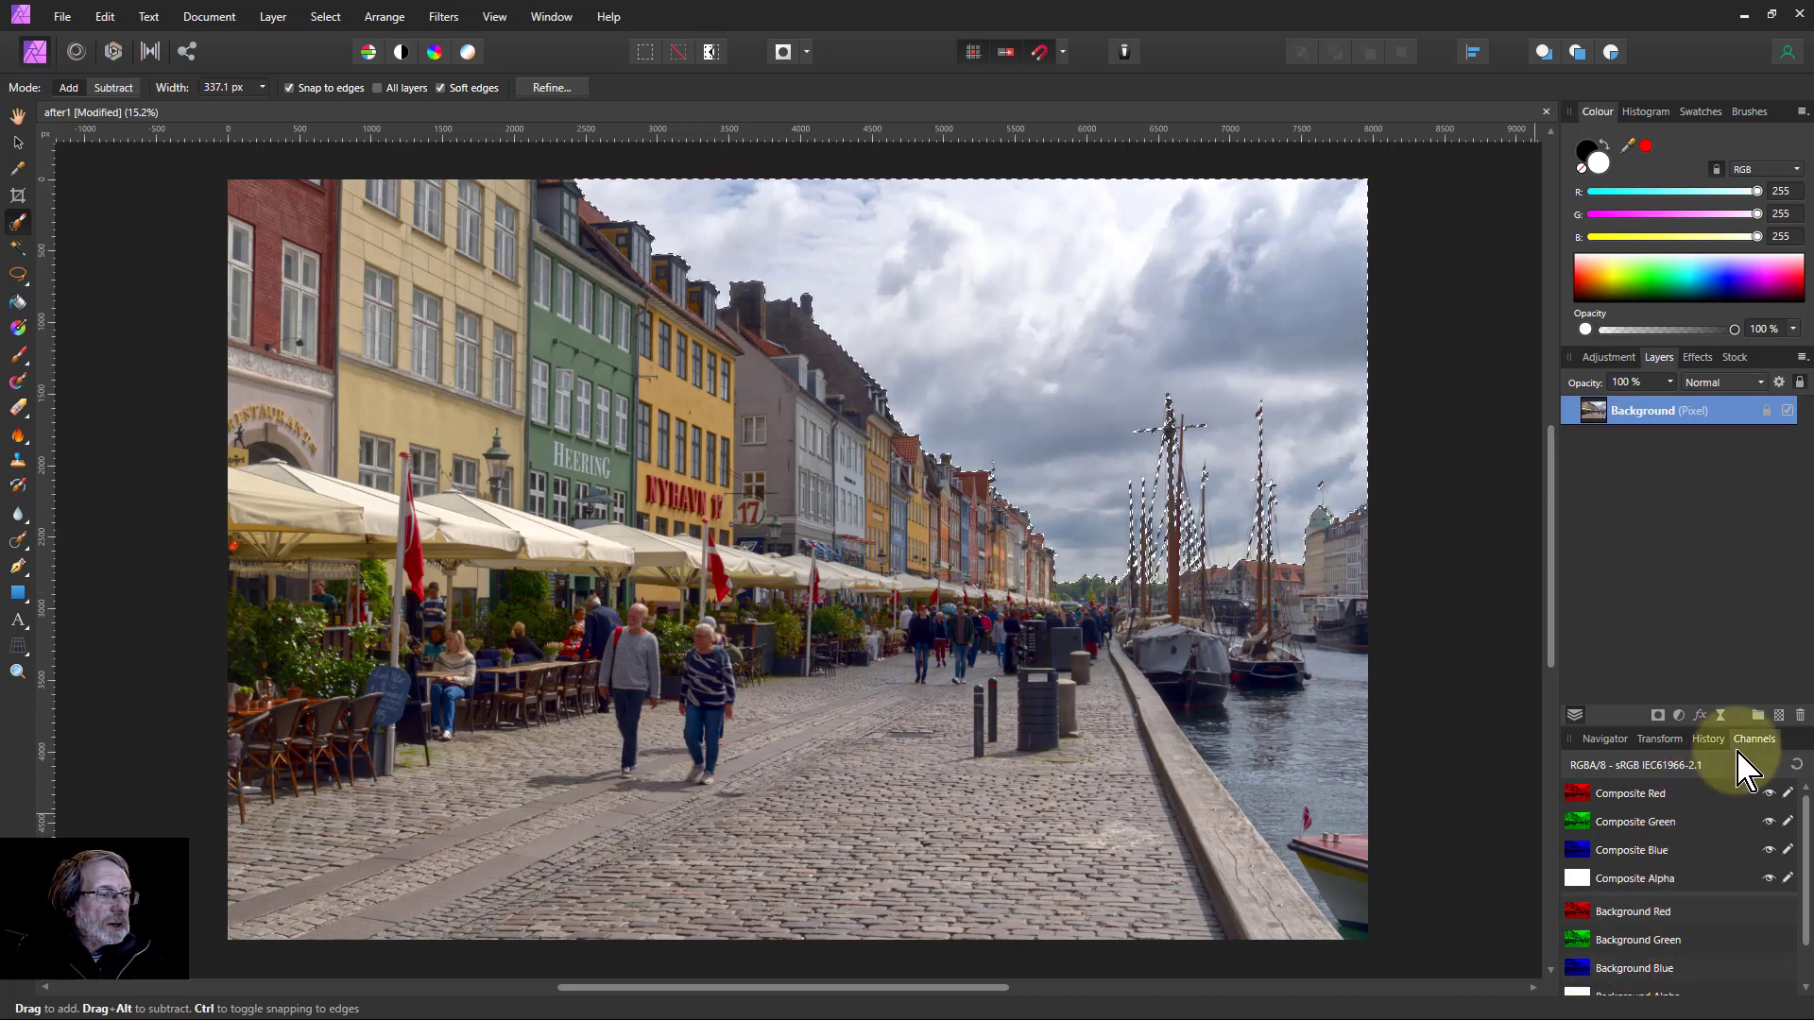
# Save the pixel selection as a spare channel named 'sky'.
pyautogui.scroll(-2, 1721, 939)
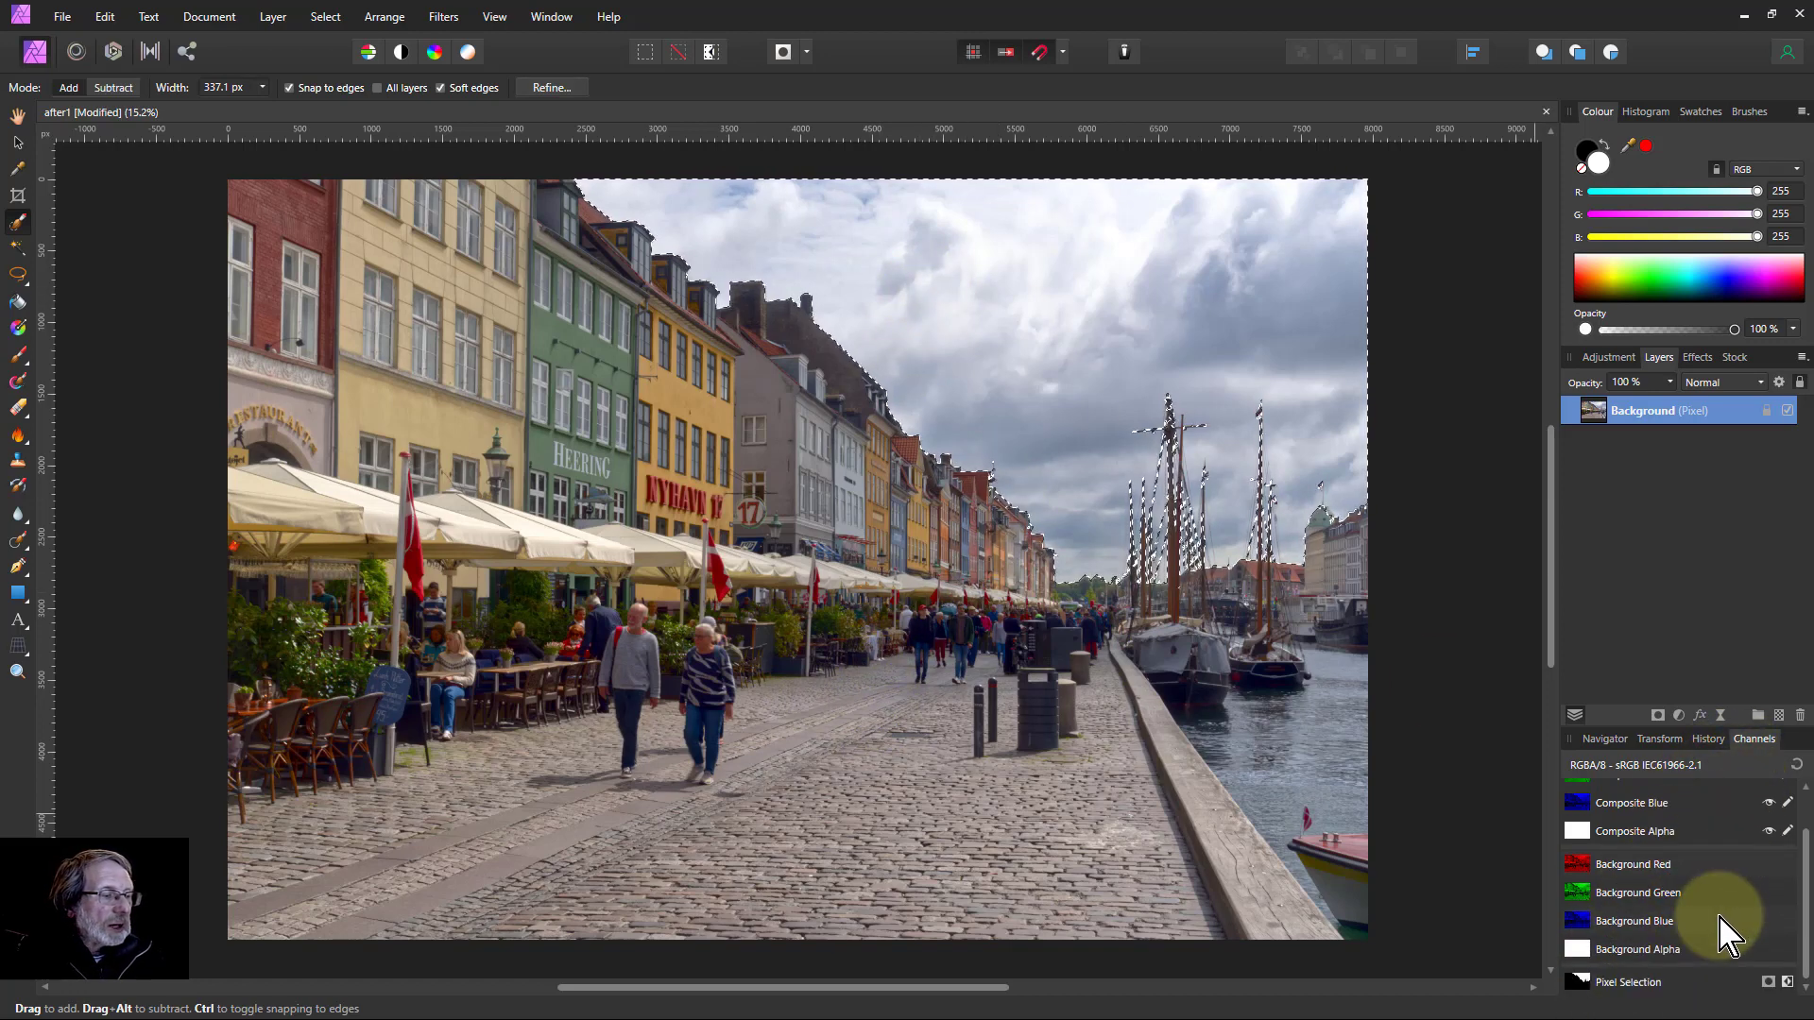
pyautogui.rightClick(1647, 983)
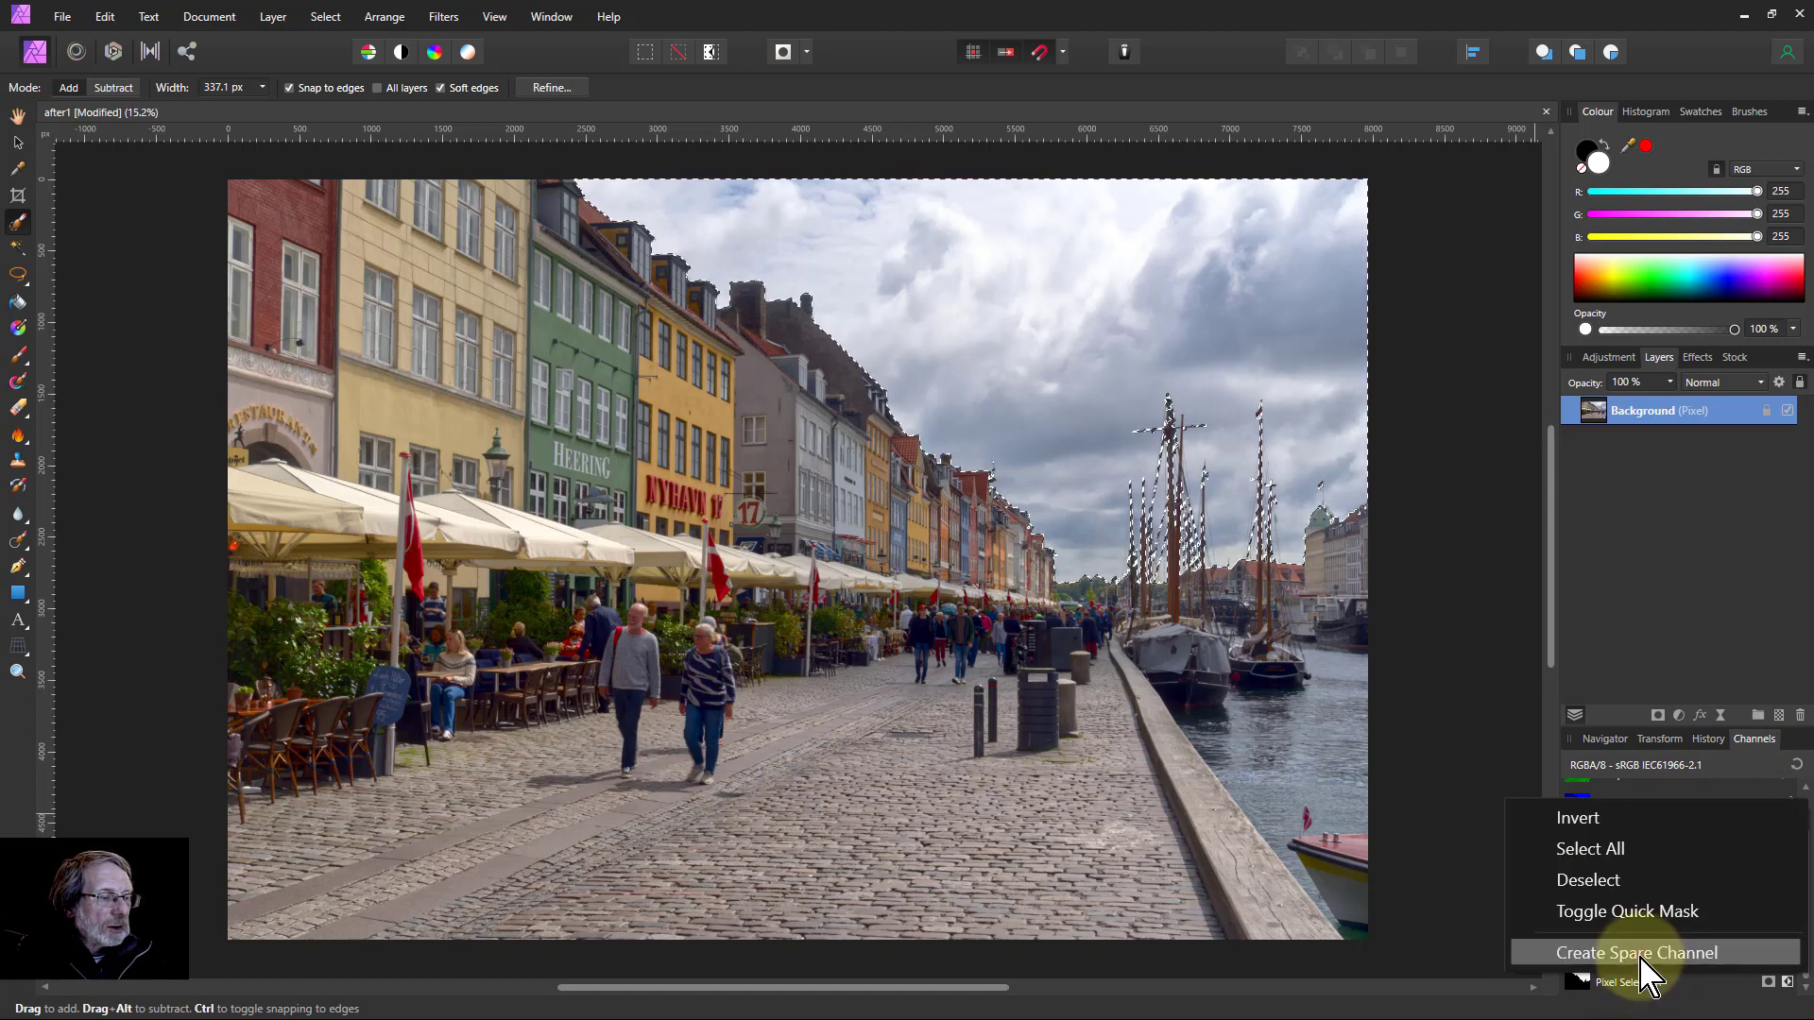
pyautogui.click(1639, 956)
pyautogui.rightClick(1636, 982)
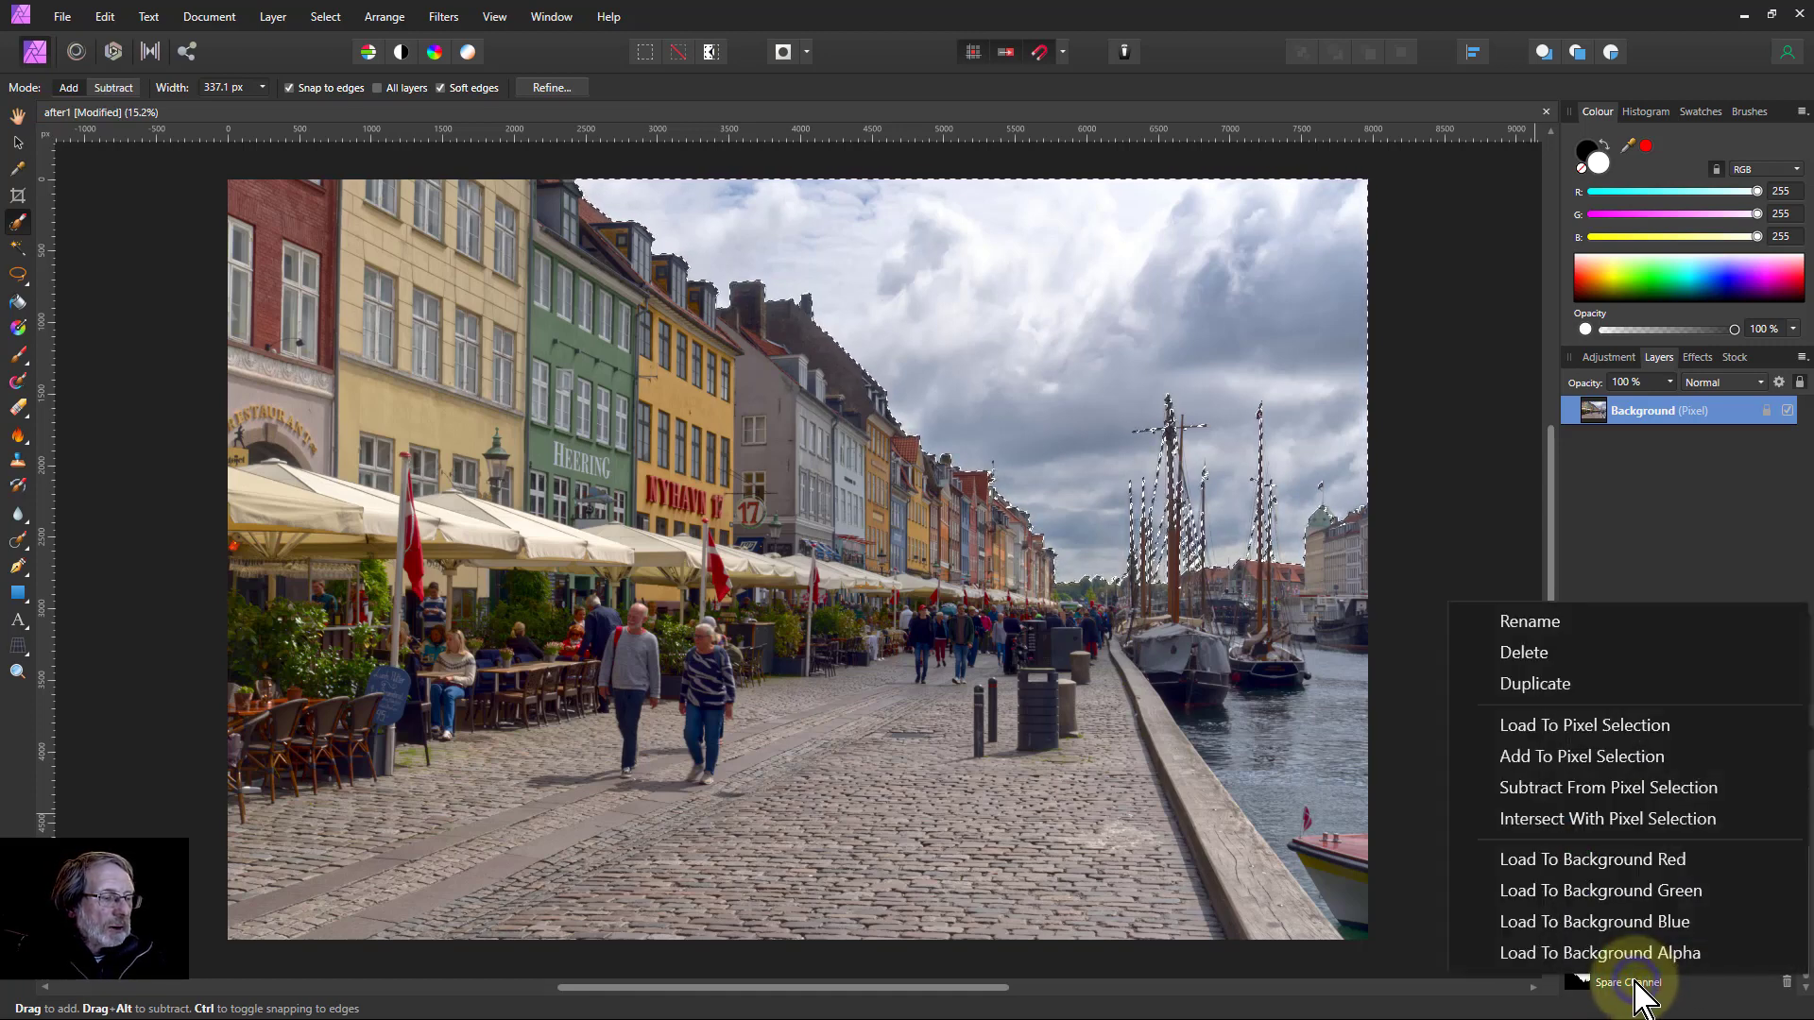
pyautogui.click(1573, 617)
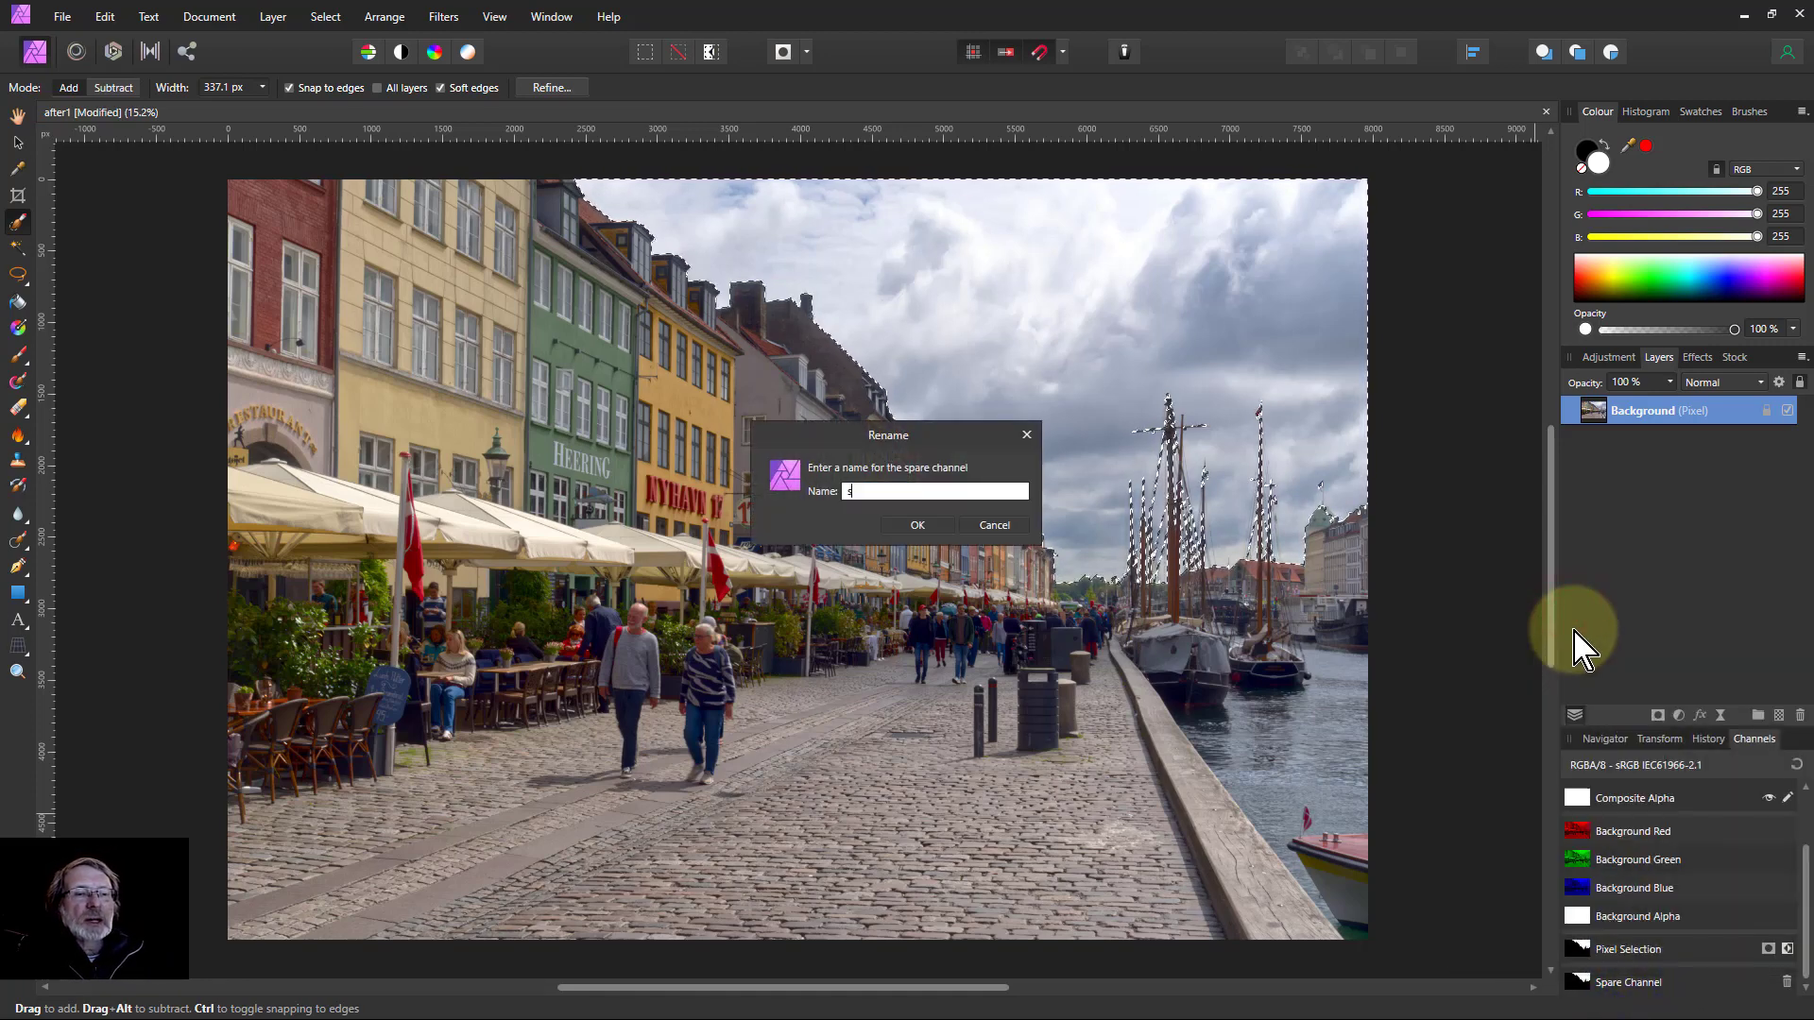
pyautogui.press('Return')
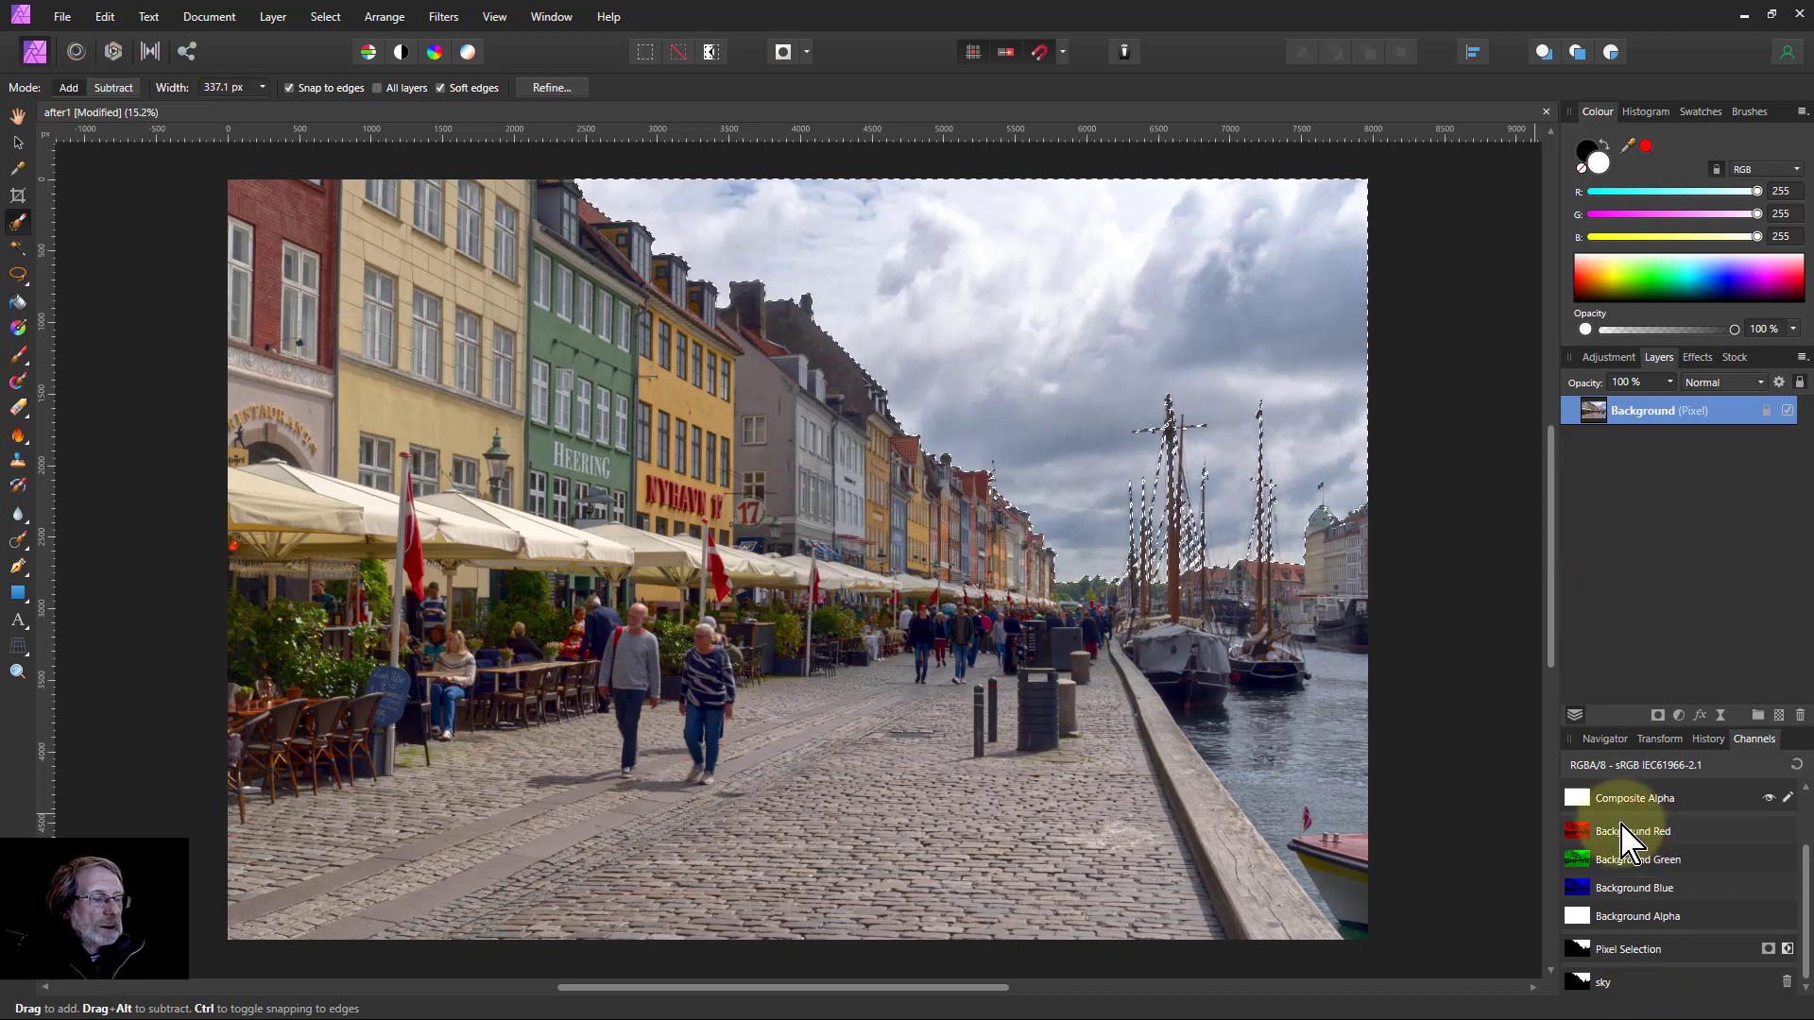
# Duplicate the sky channel, invert the copy and name it 'land'.
pyautogui.rightClick(1587, 981)
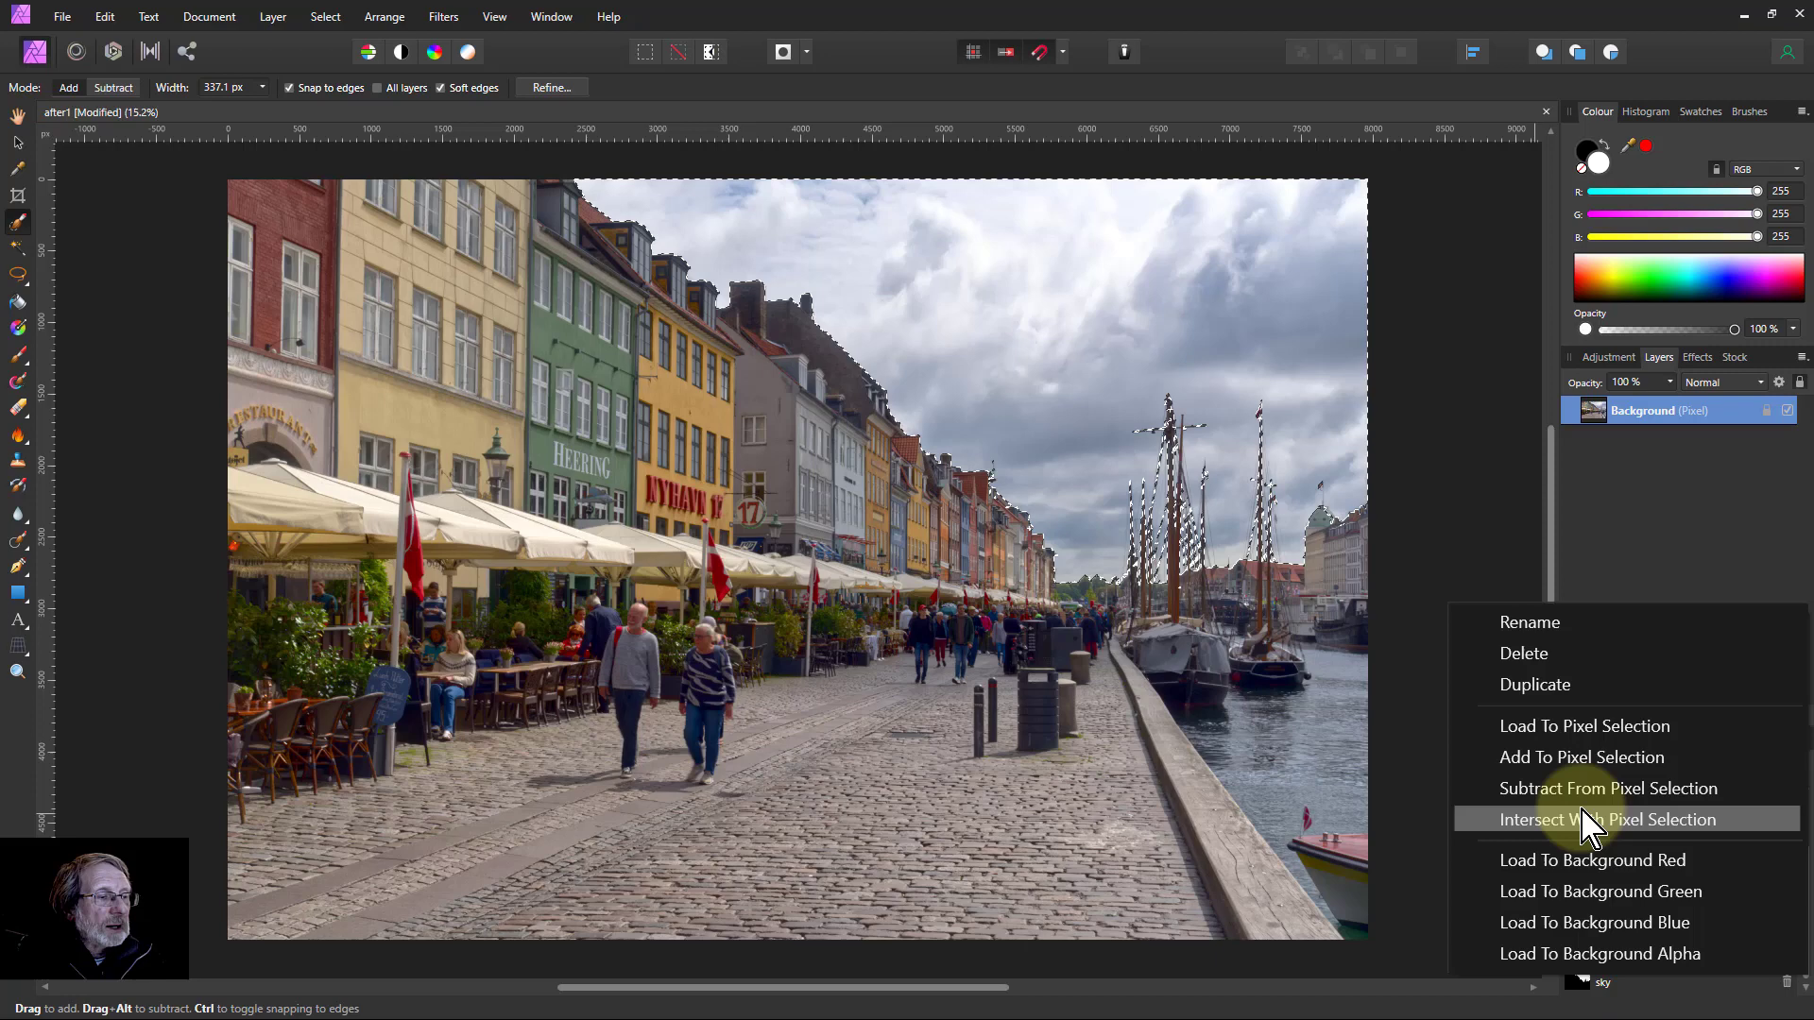
pyautogui.click(1541, 687)
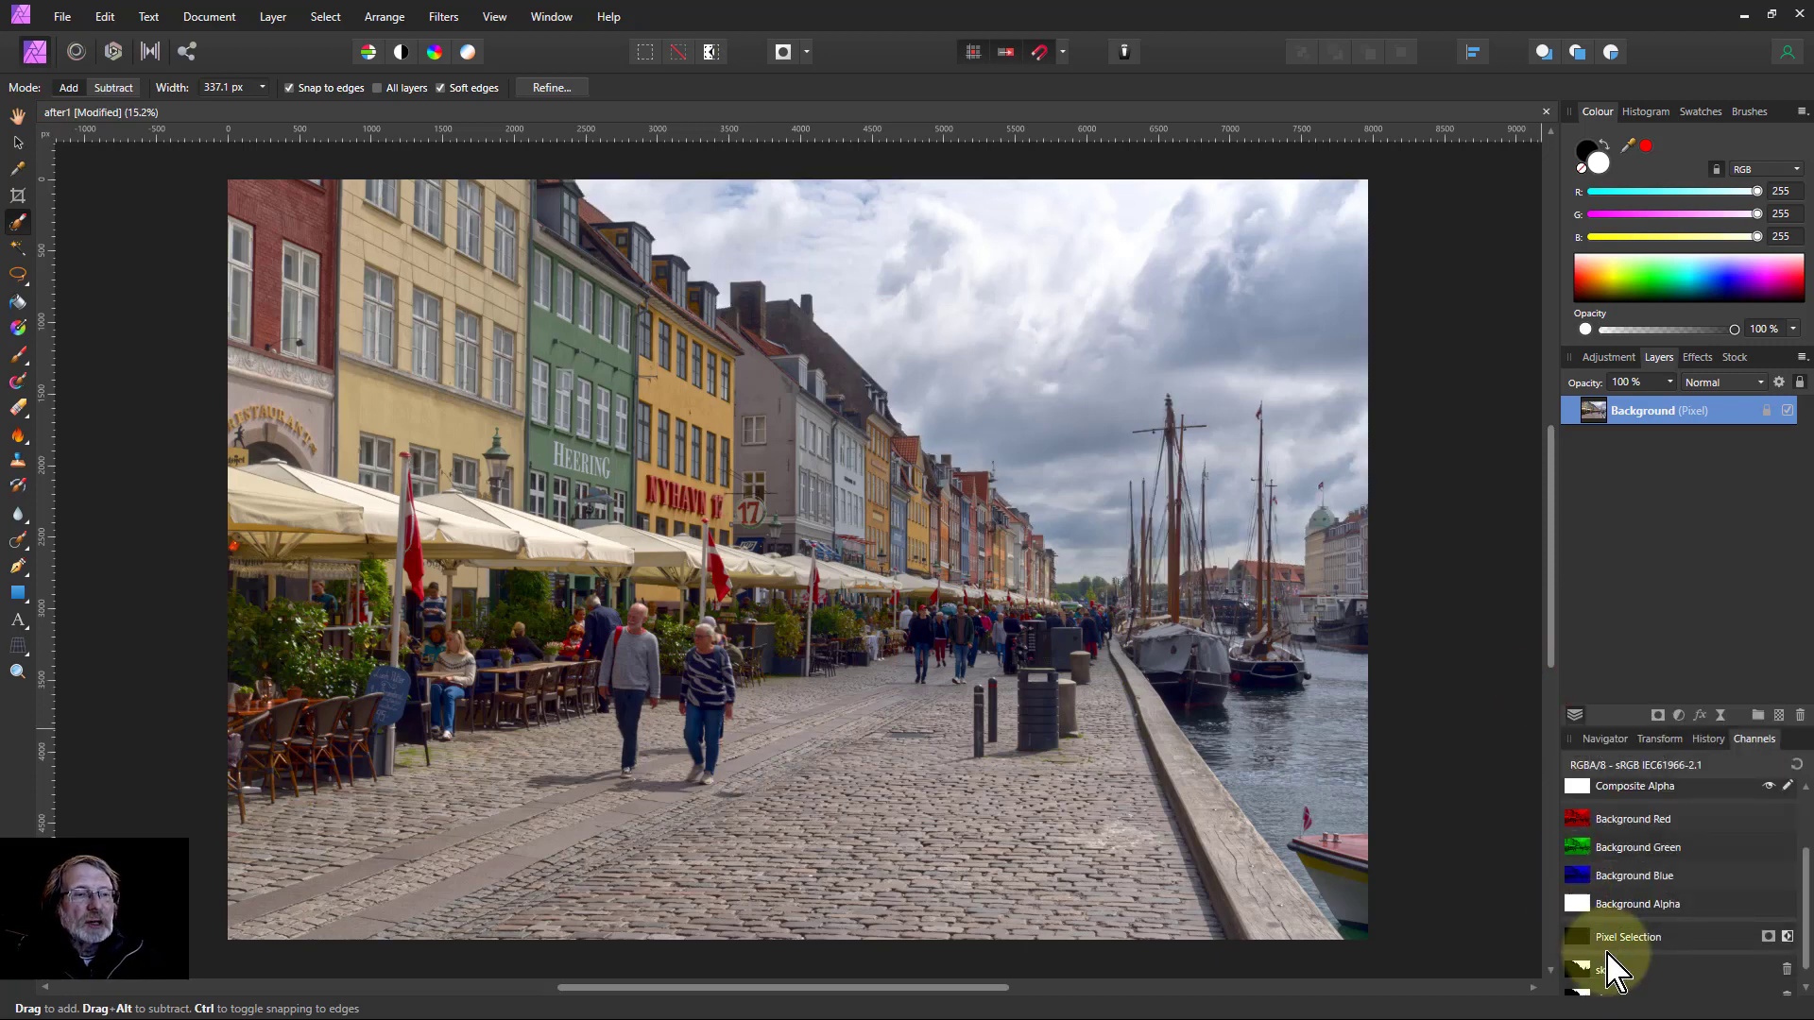
pyautogui.scroll(-1, 1606, 977)
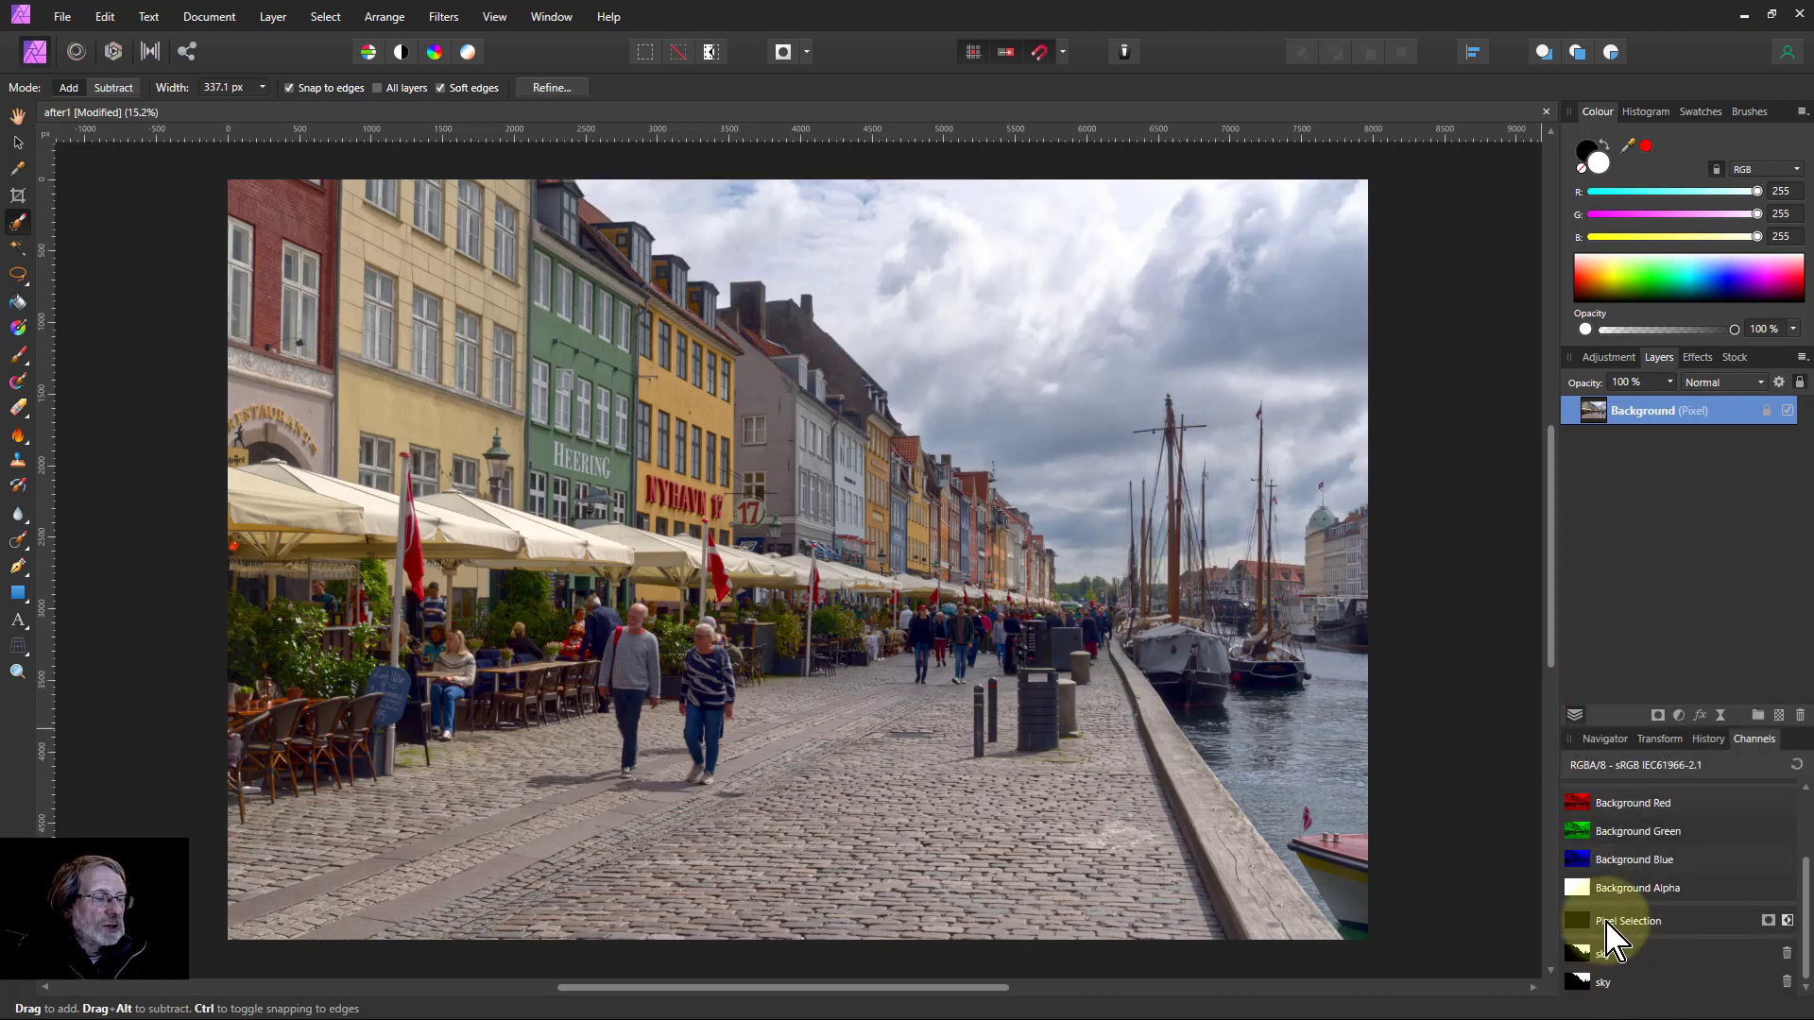
pyautogui.click(1588, 982)
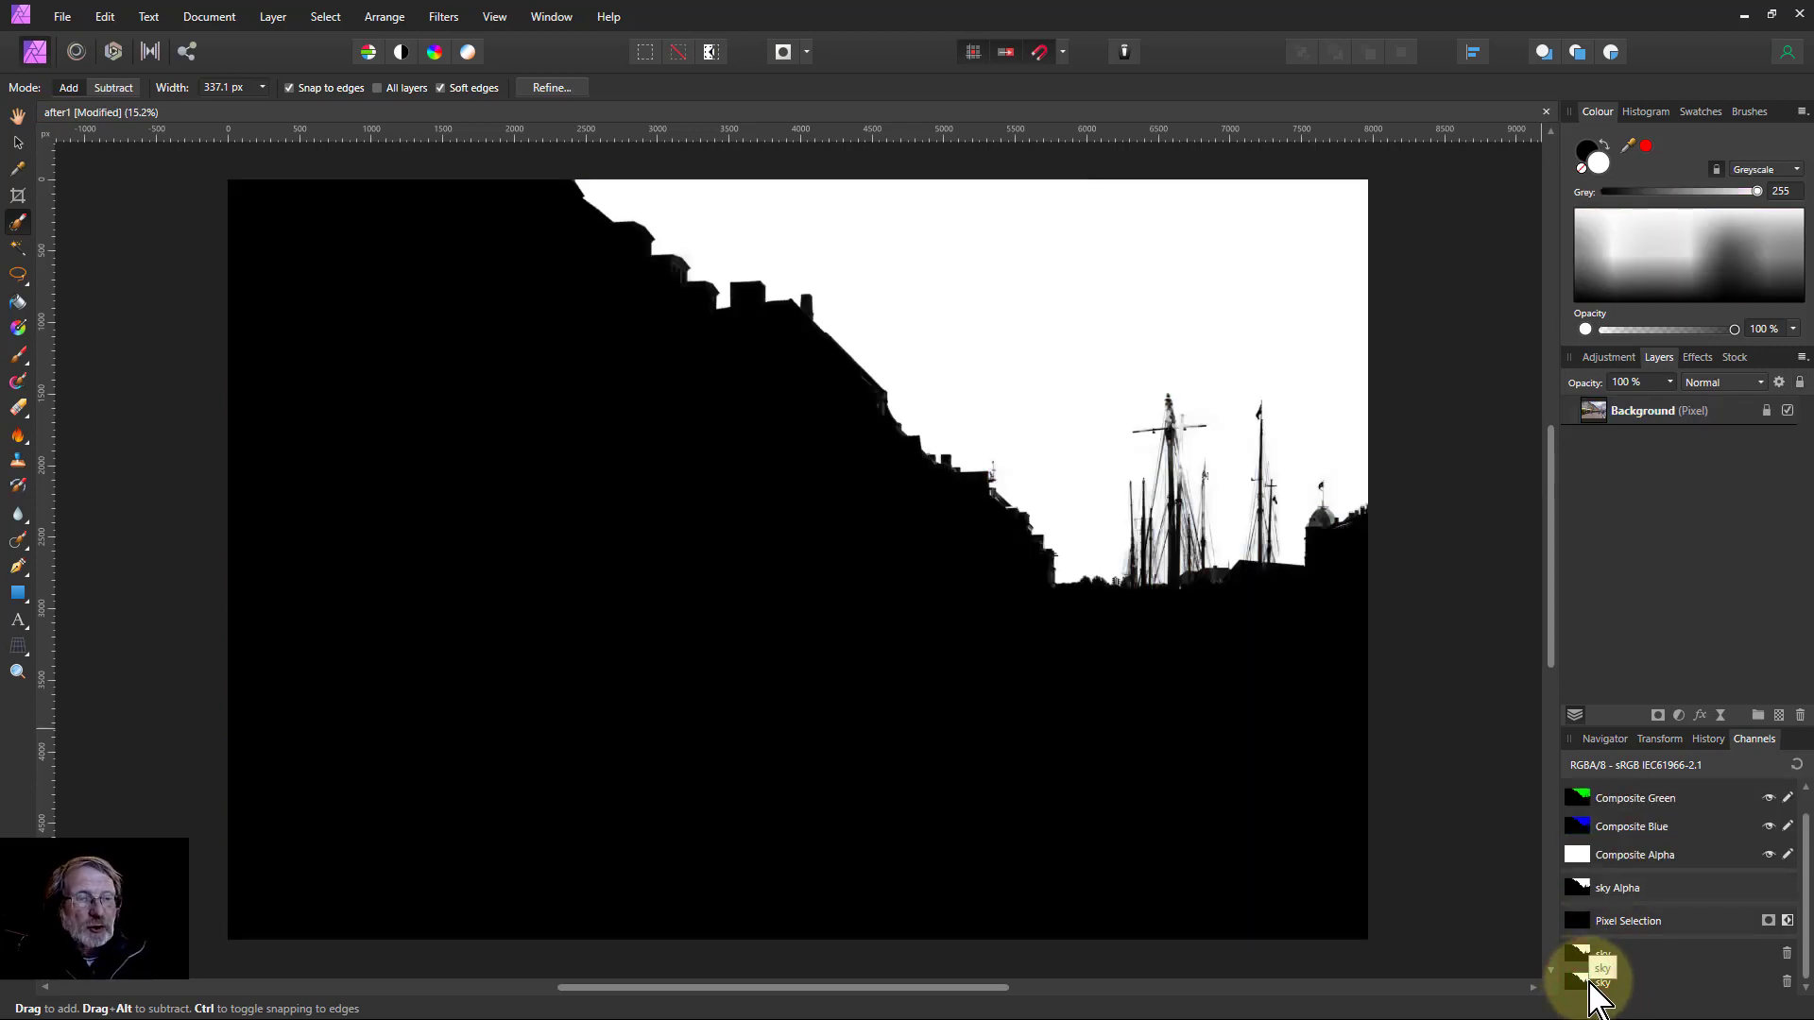
pyautogui.hotkey('ctrl', 'i')
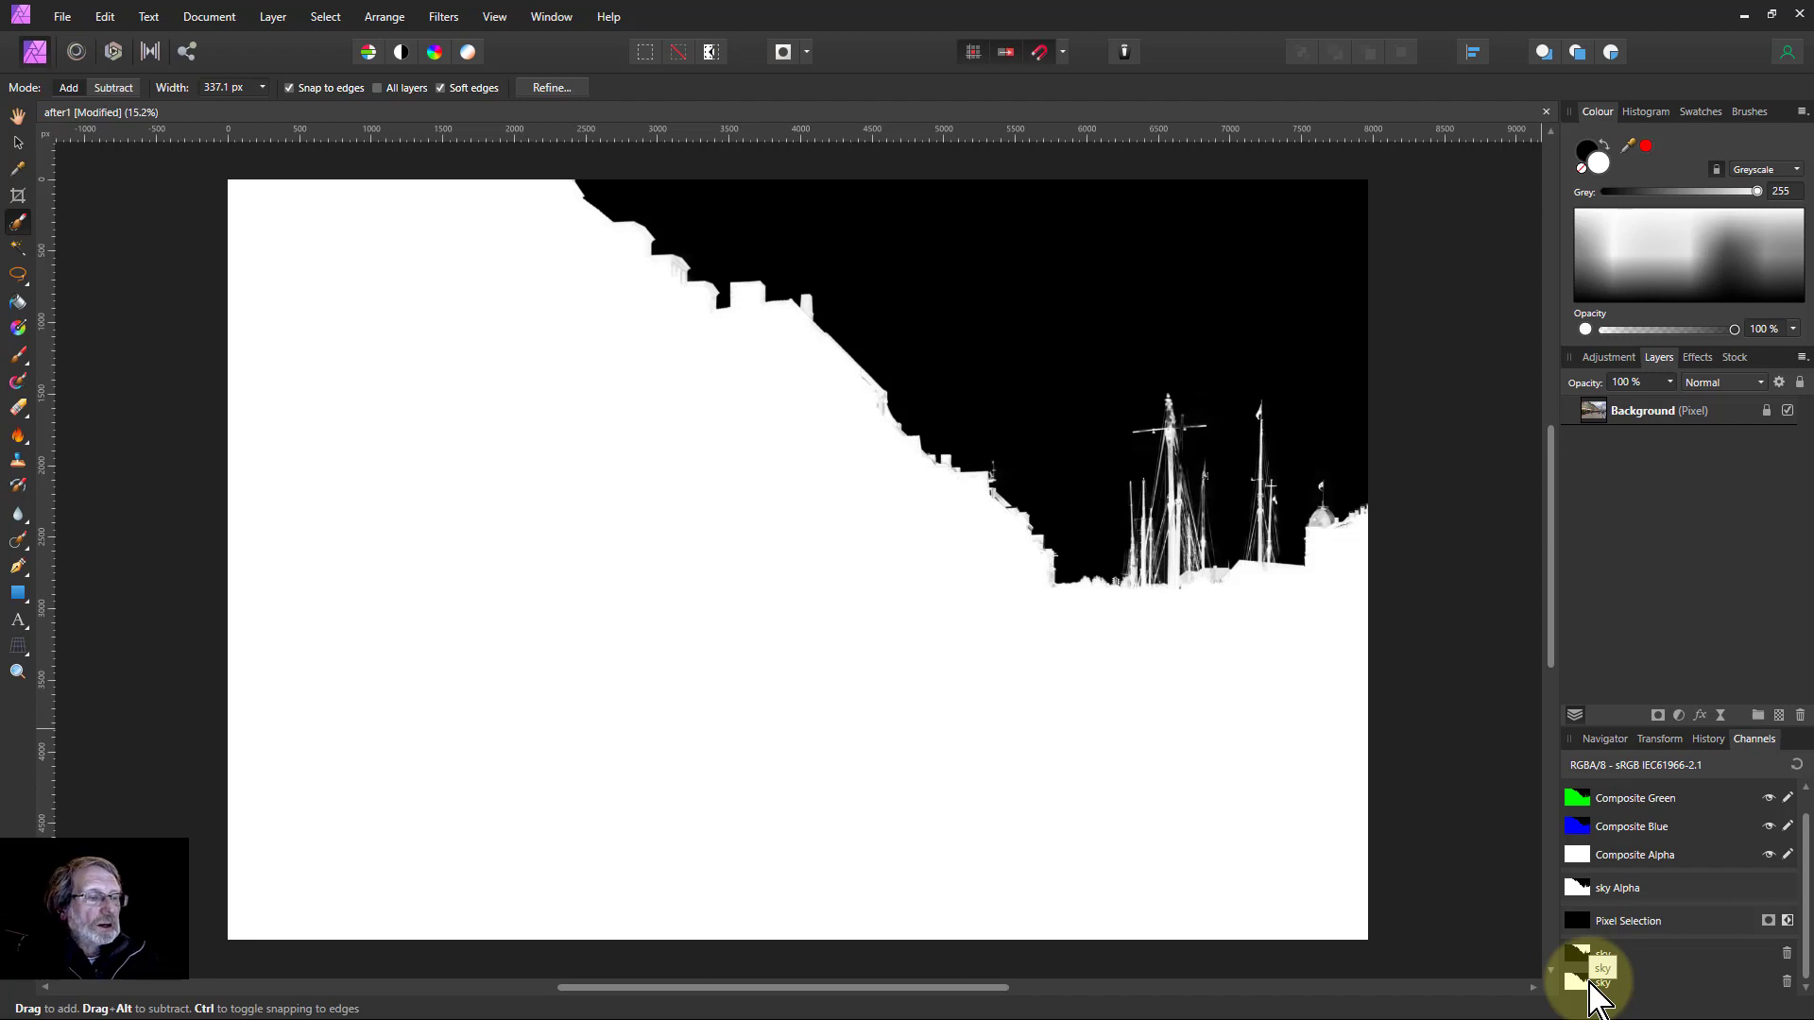
pyautogui.rightClick(1597, 986)
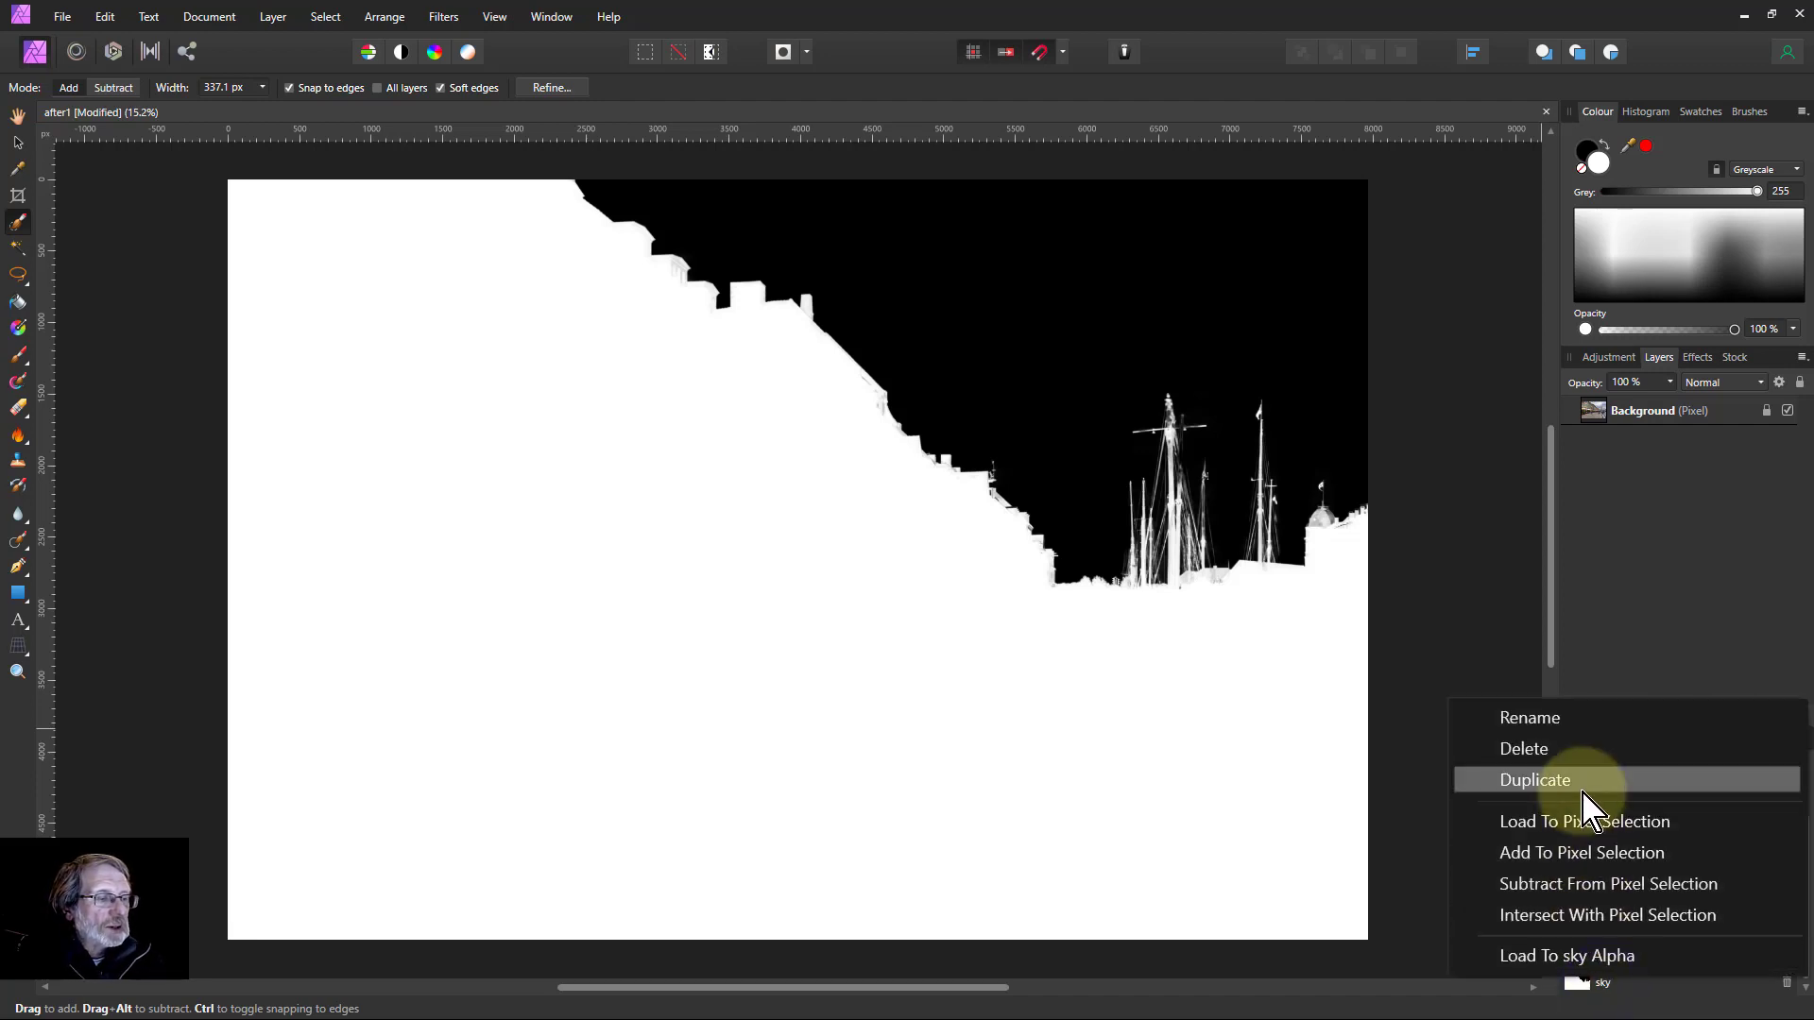
pyautogui.click(1533, 720)
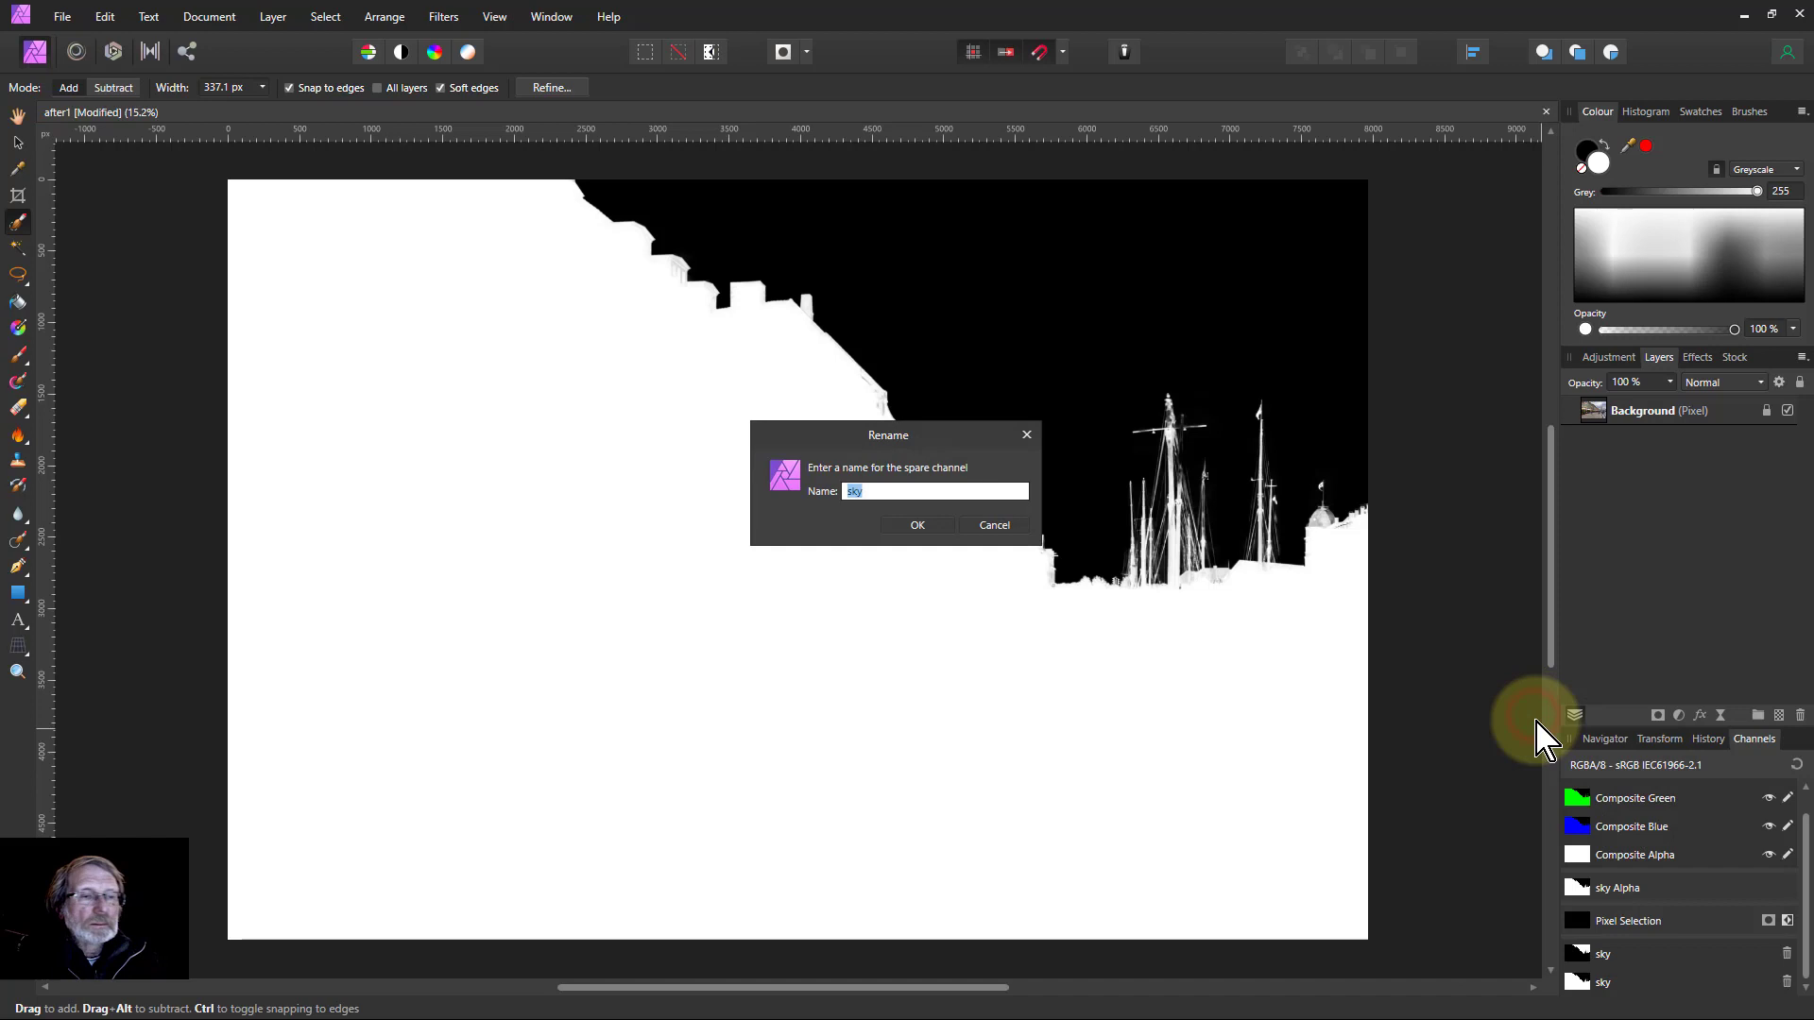
pyautogui.write('land')
pyautogui.press('Return')
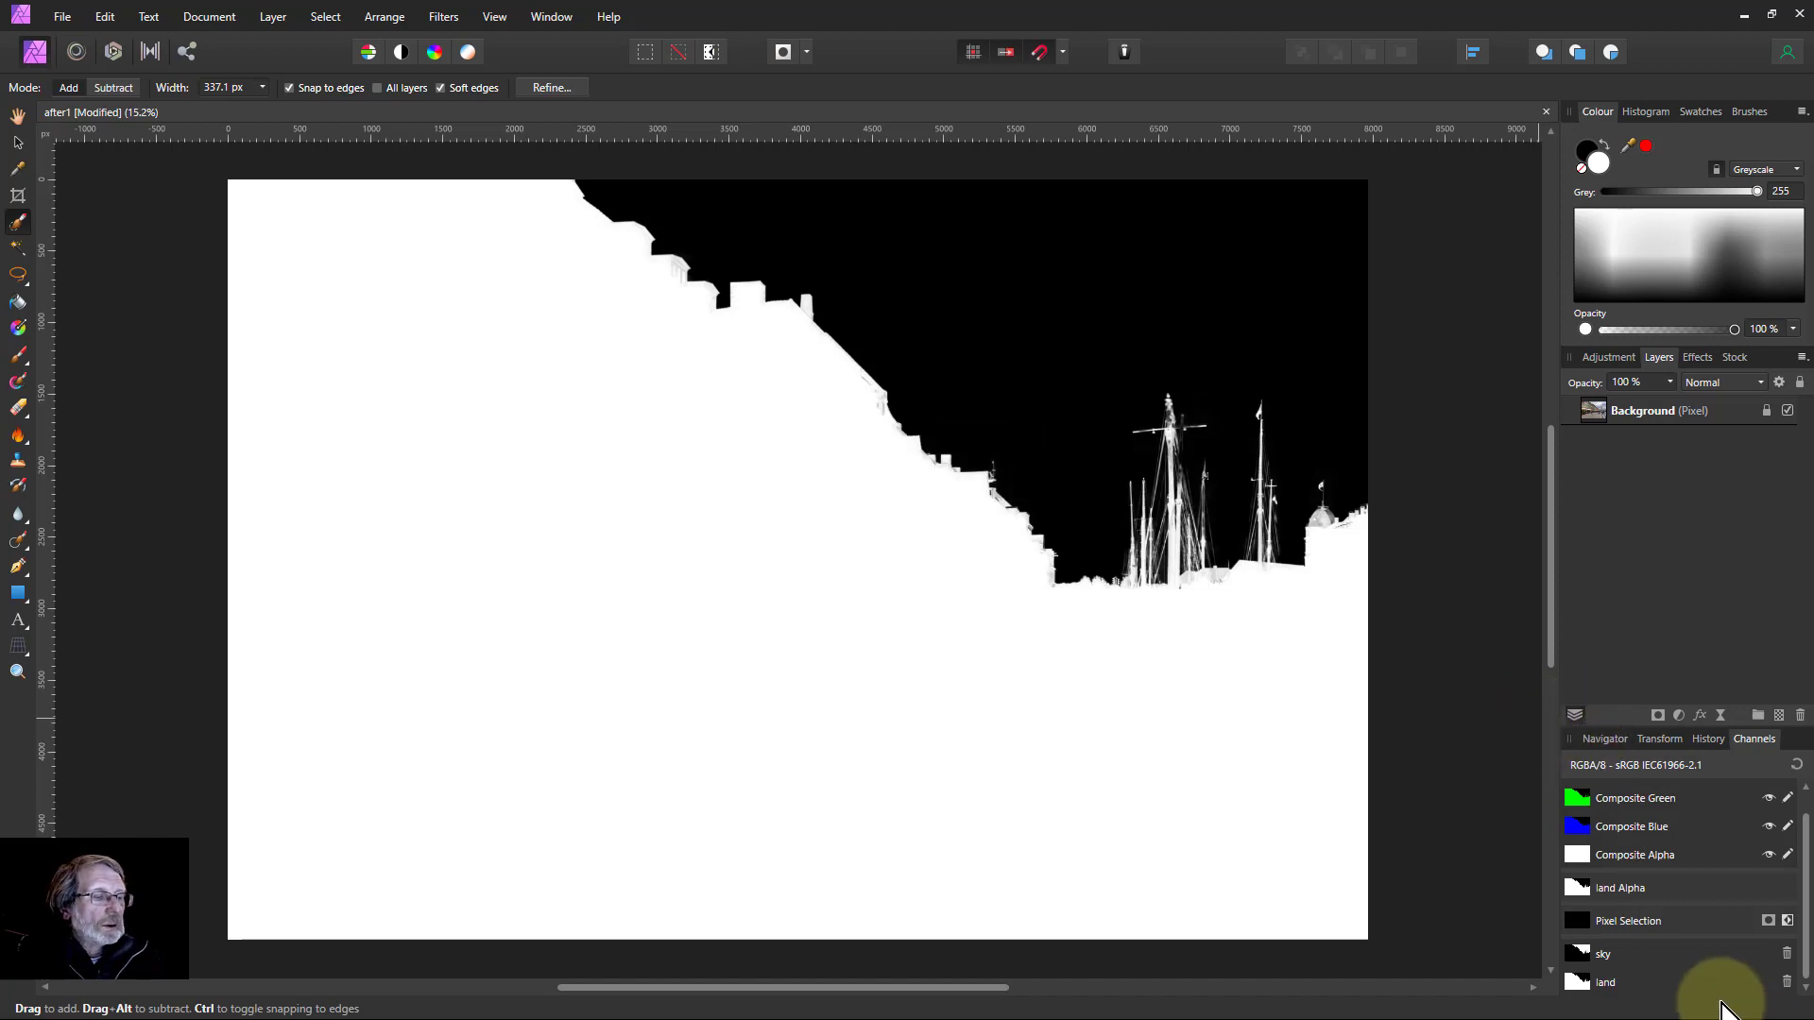
# Add a Curves adjustment layer named 'sky' and load the sky channel into its mask.
pyautogui.click(1599, 418)
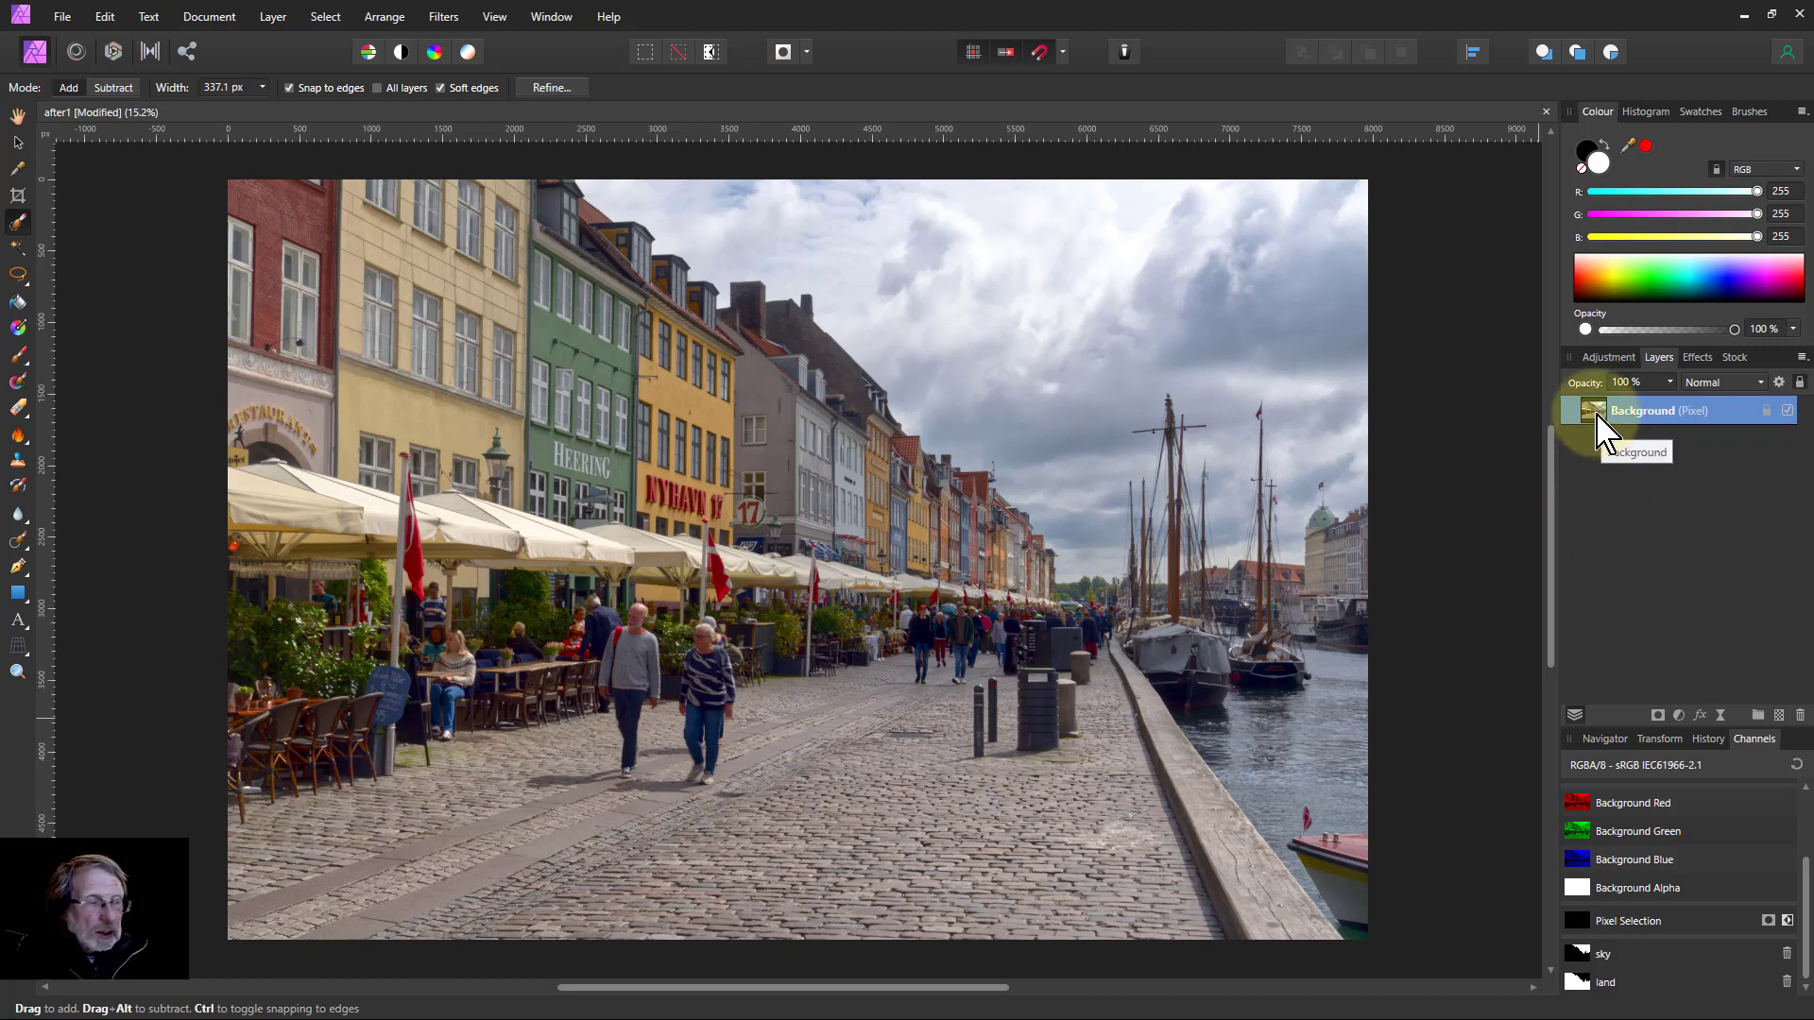
pyautogui.click(1679, 716)
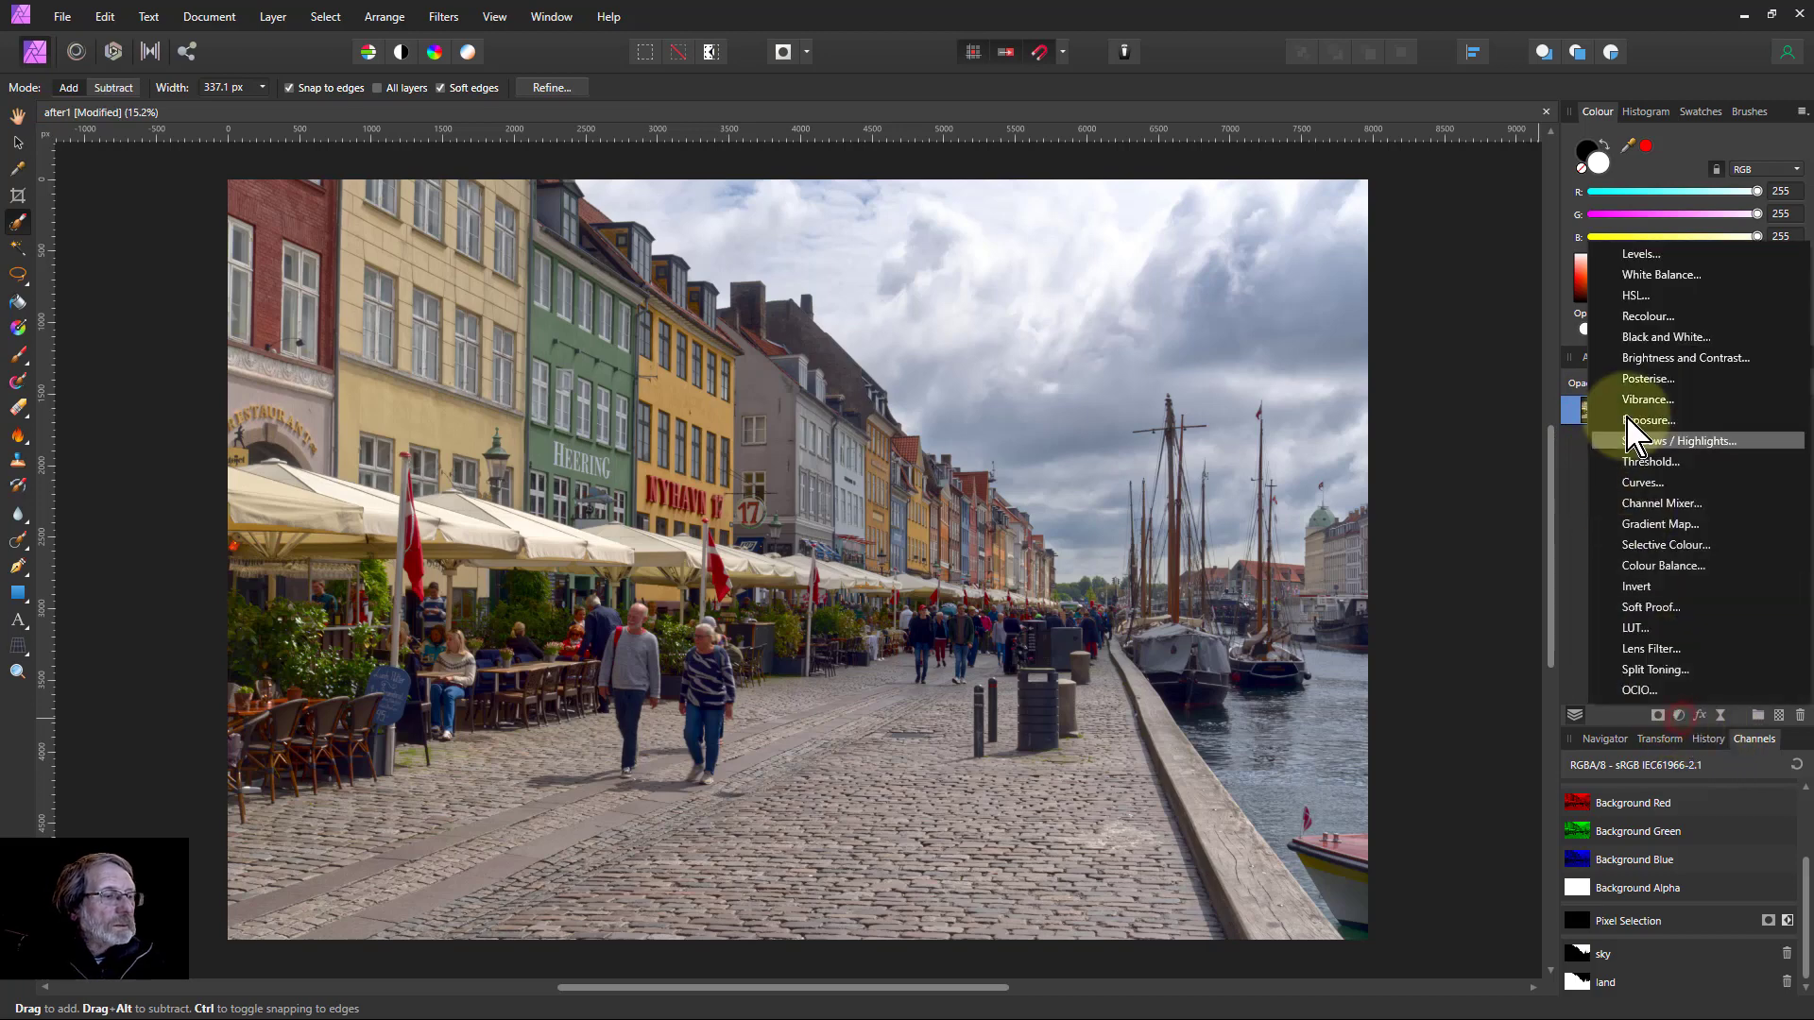
pyautogui.click(1640, 483)
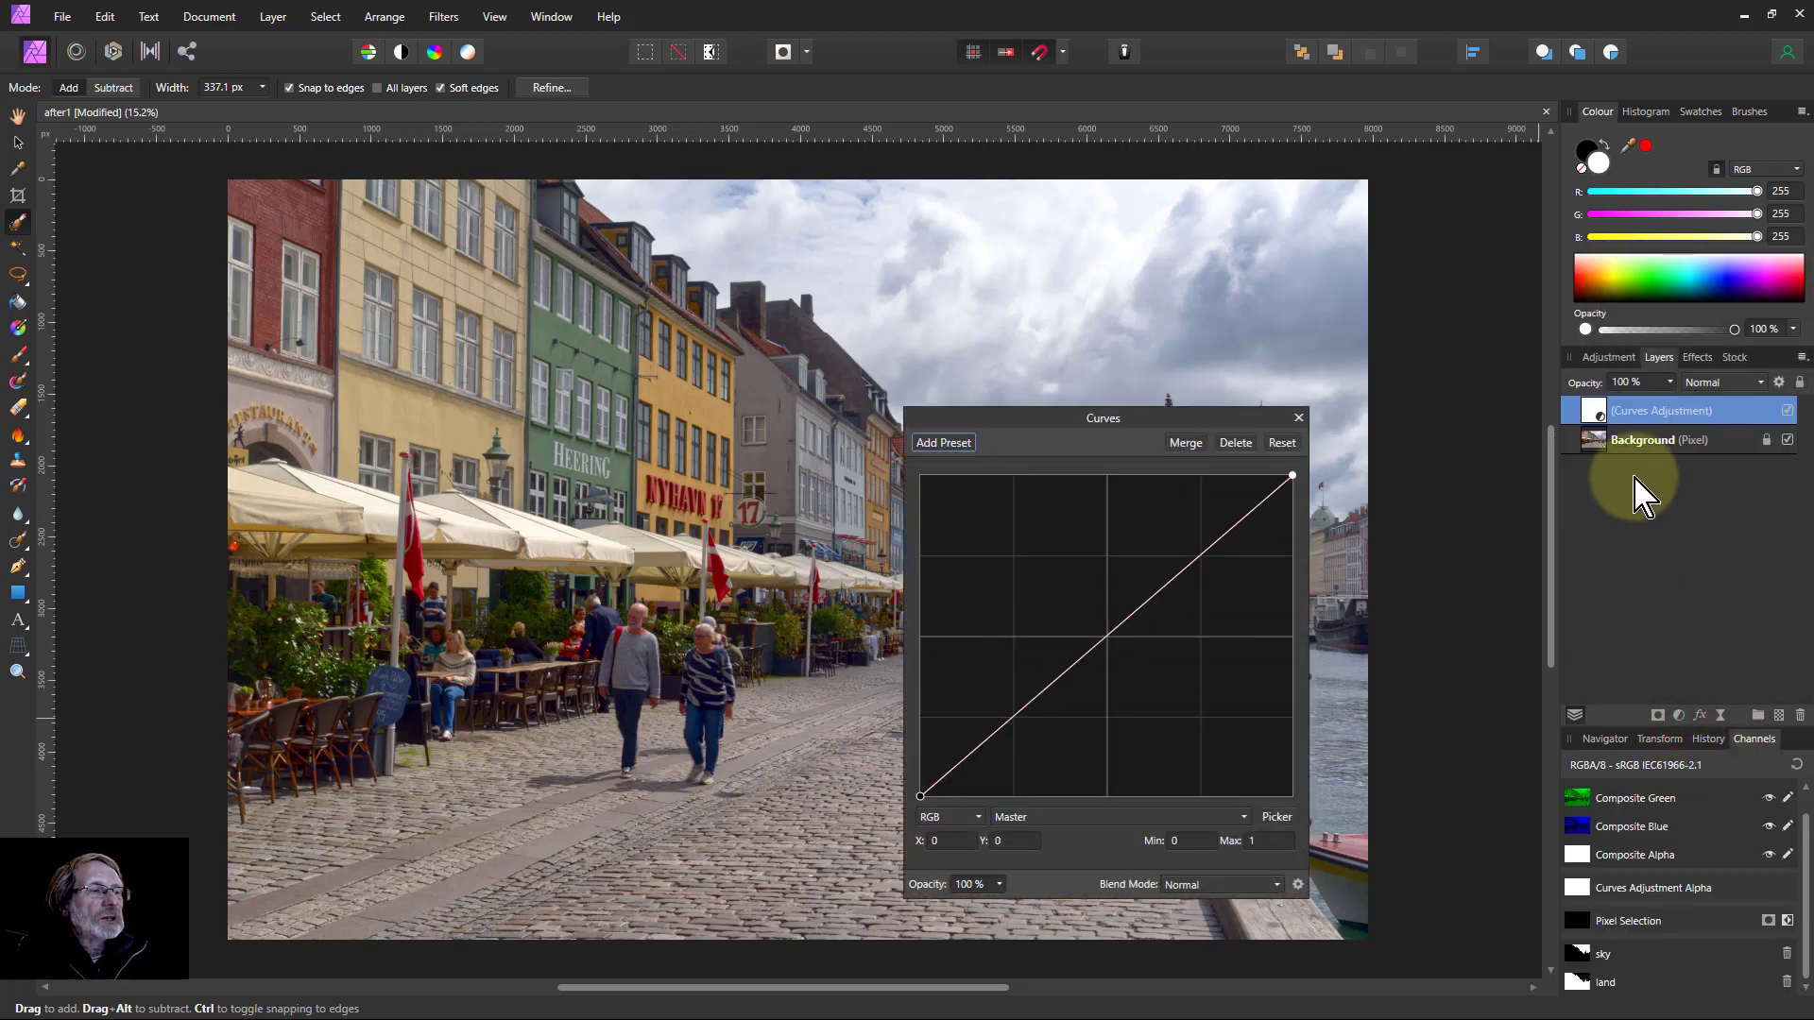
pyautogui.doubleClick(1644, 412)
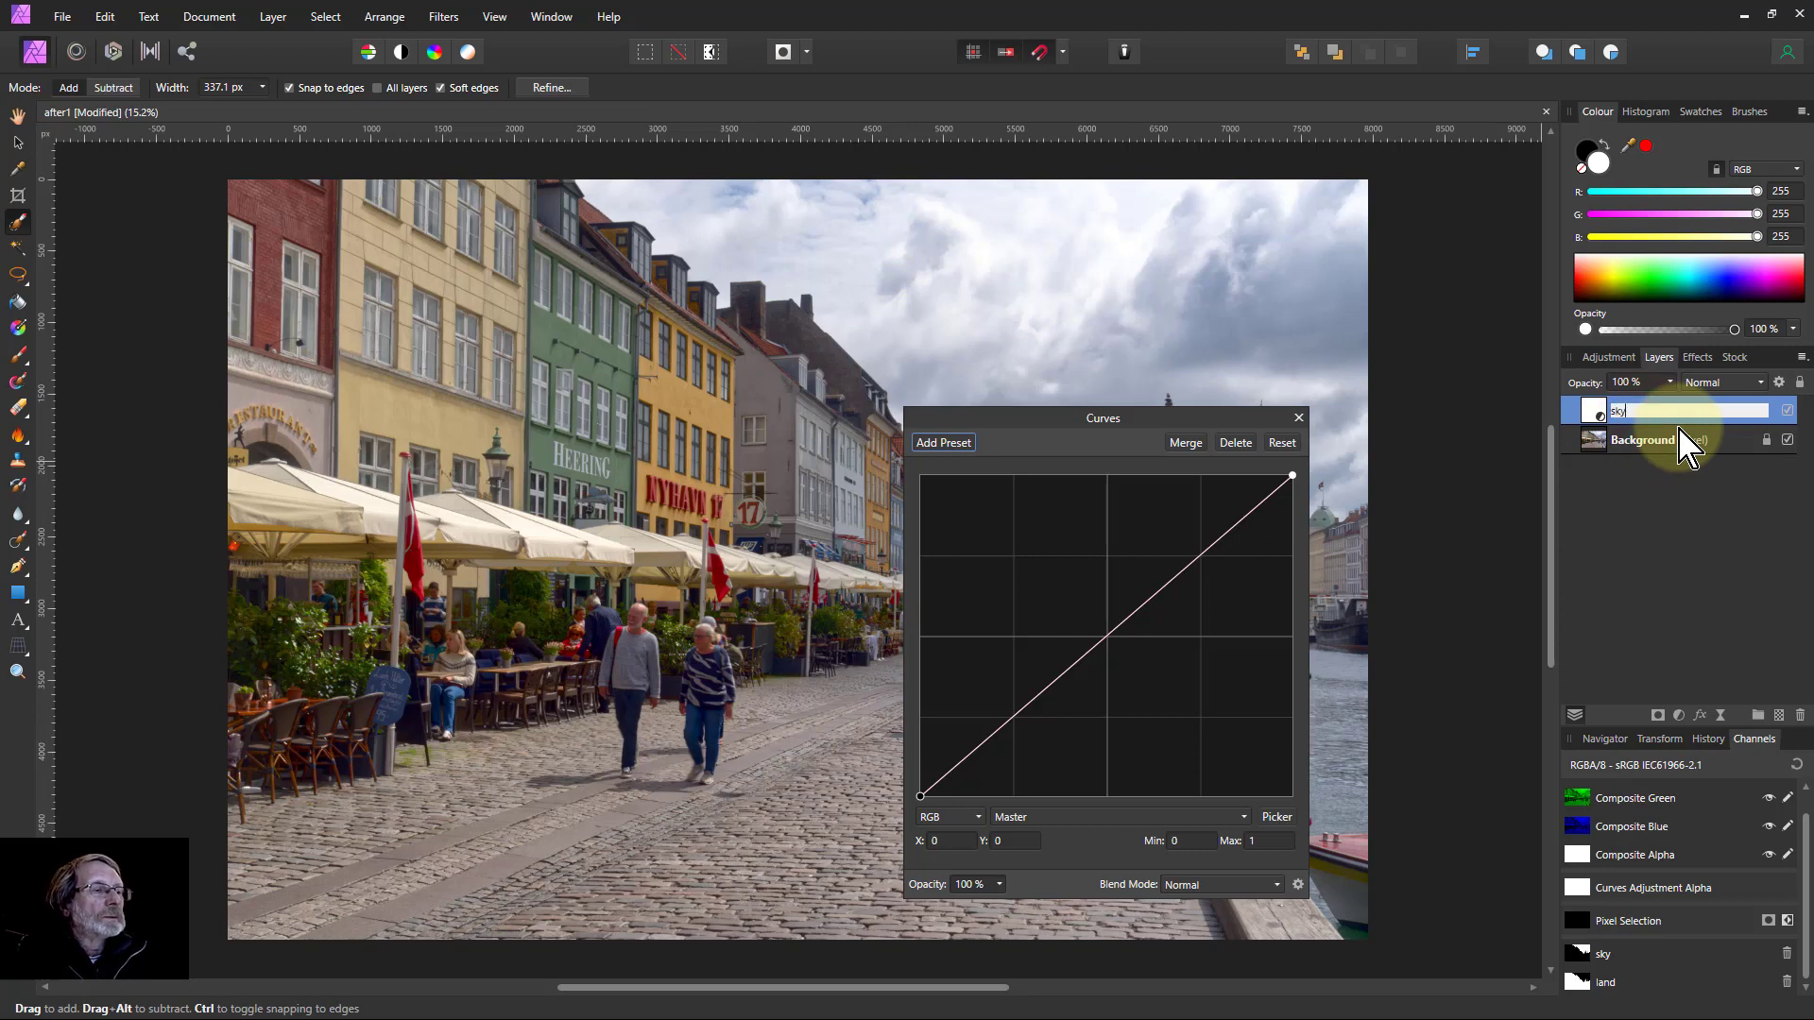
pyautogui.write('sky')
pyautogui.press('Return')
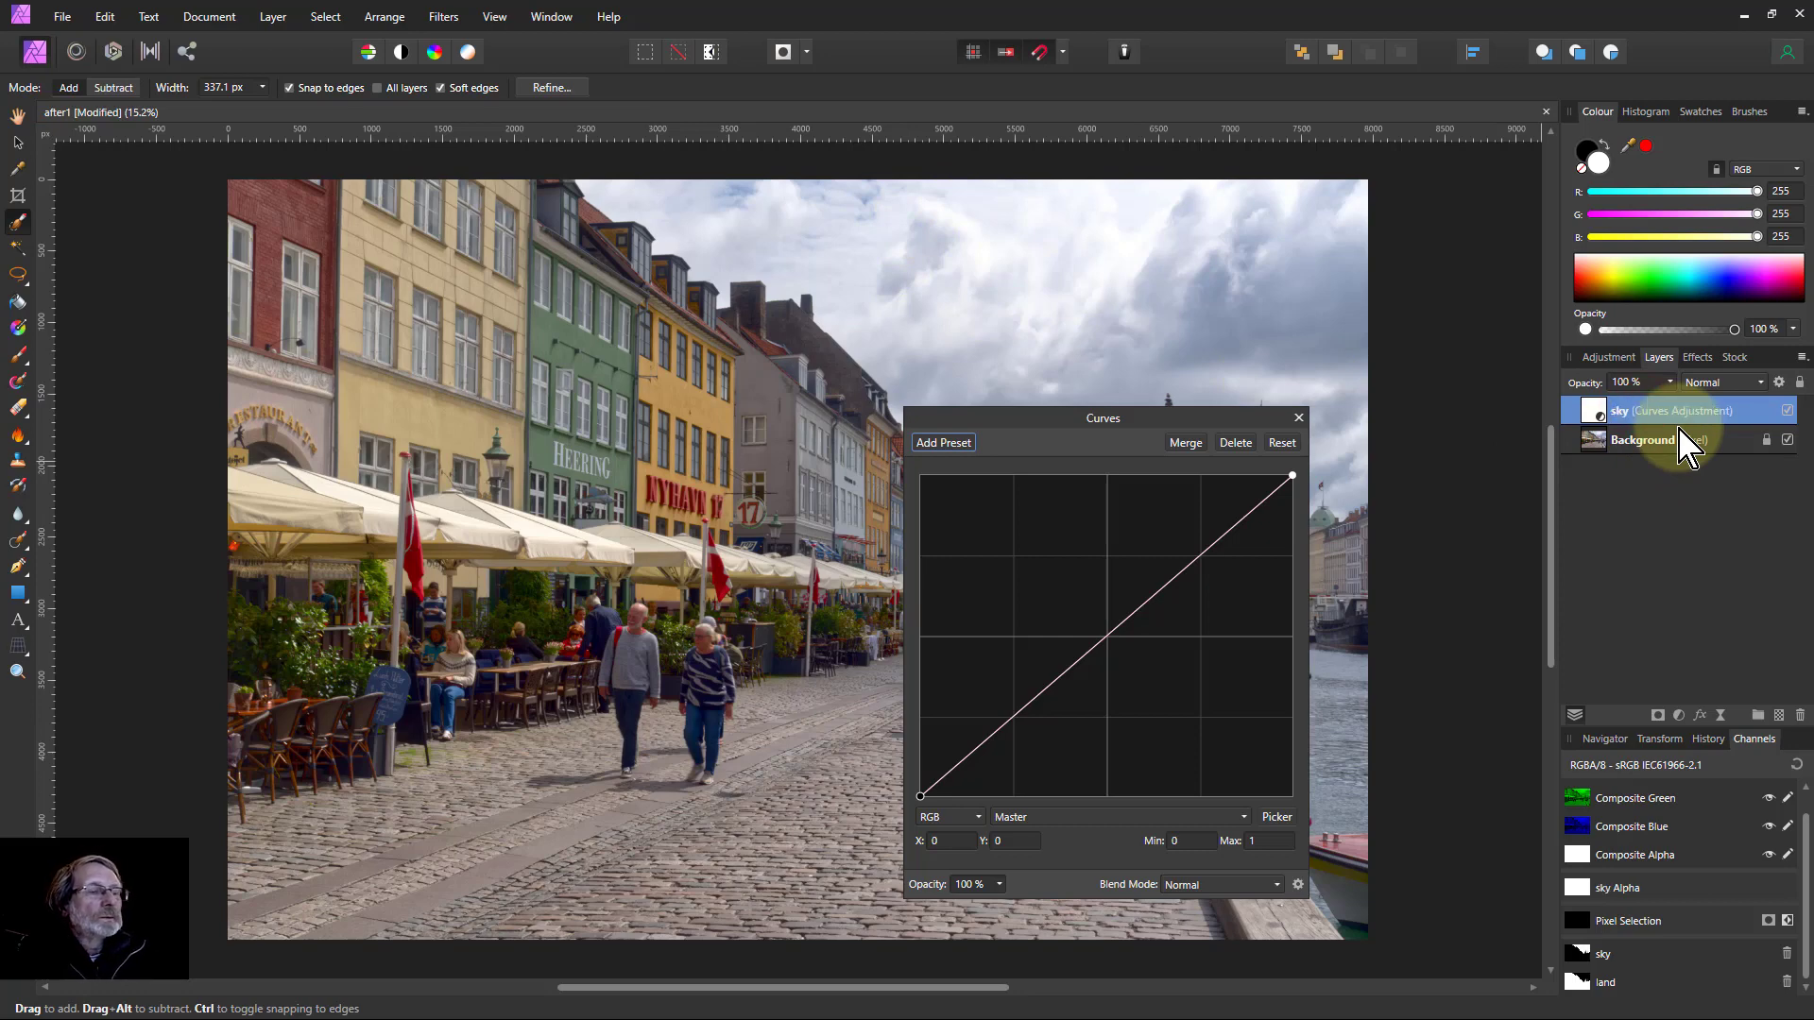
pyautogui.rightClick(1576, 967)
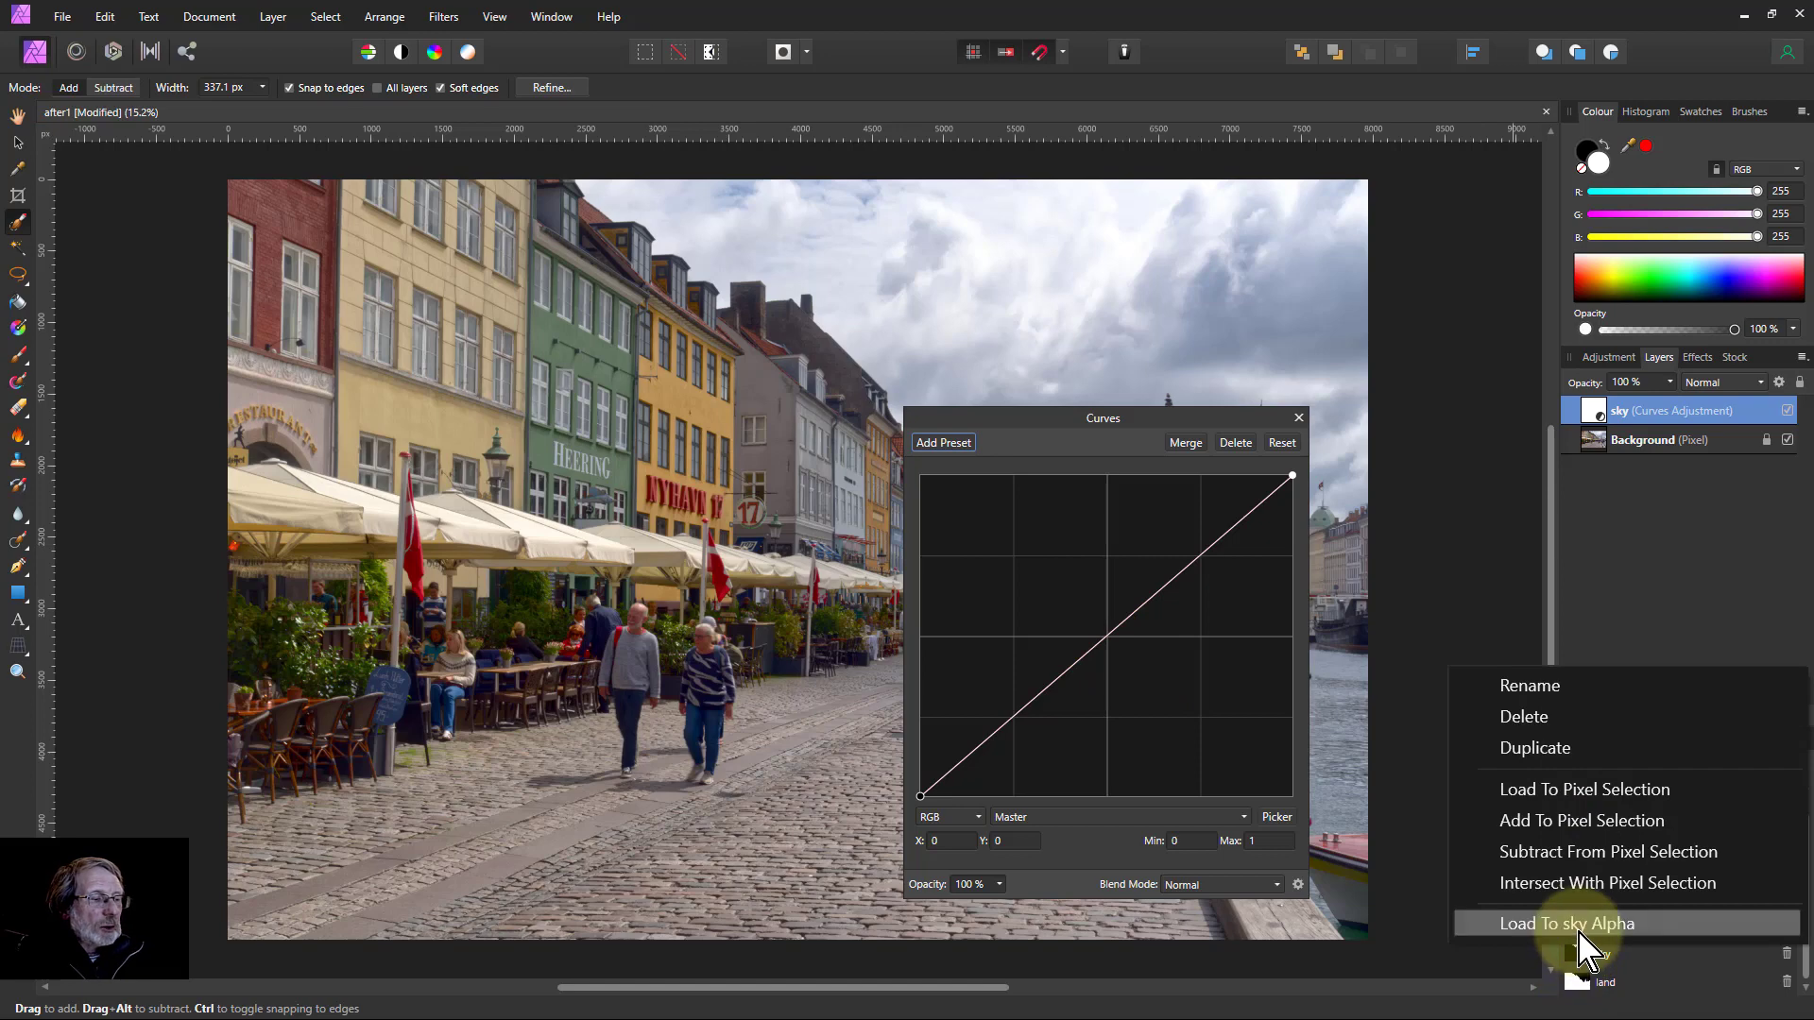
pyautogui.click(1580, 926)
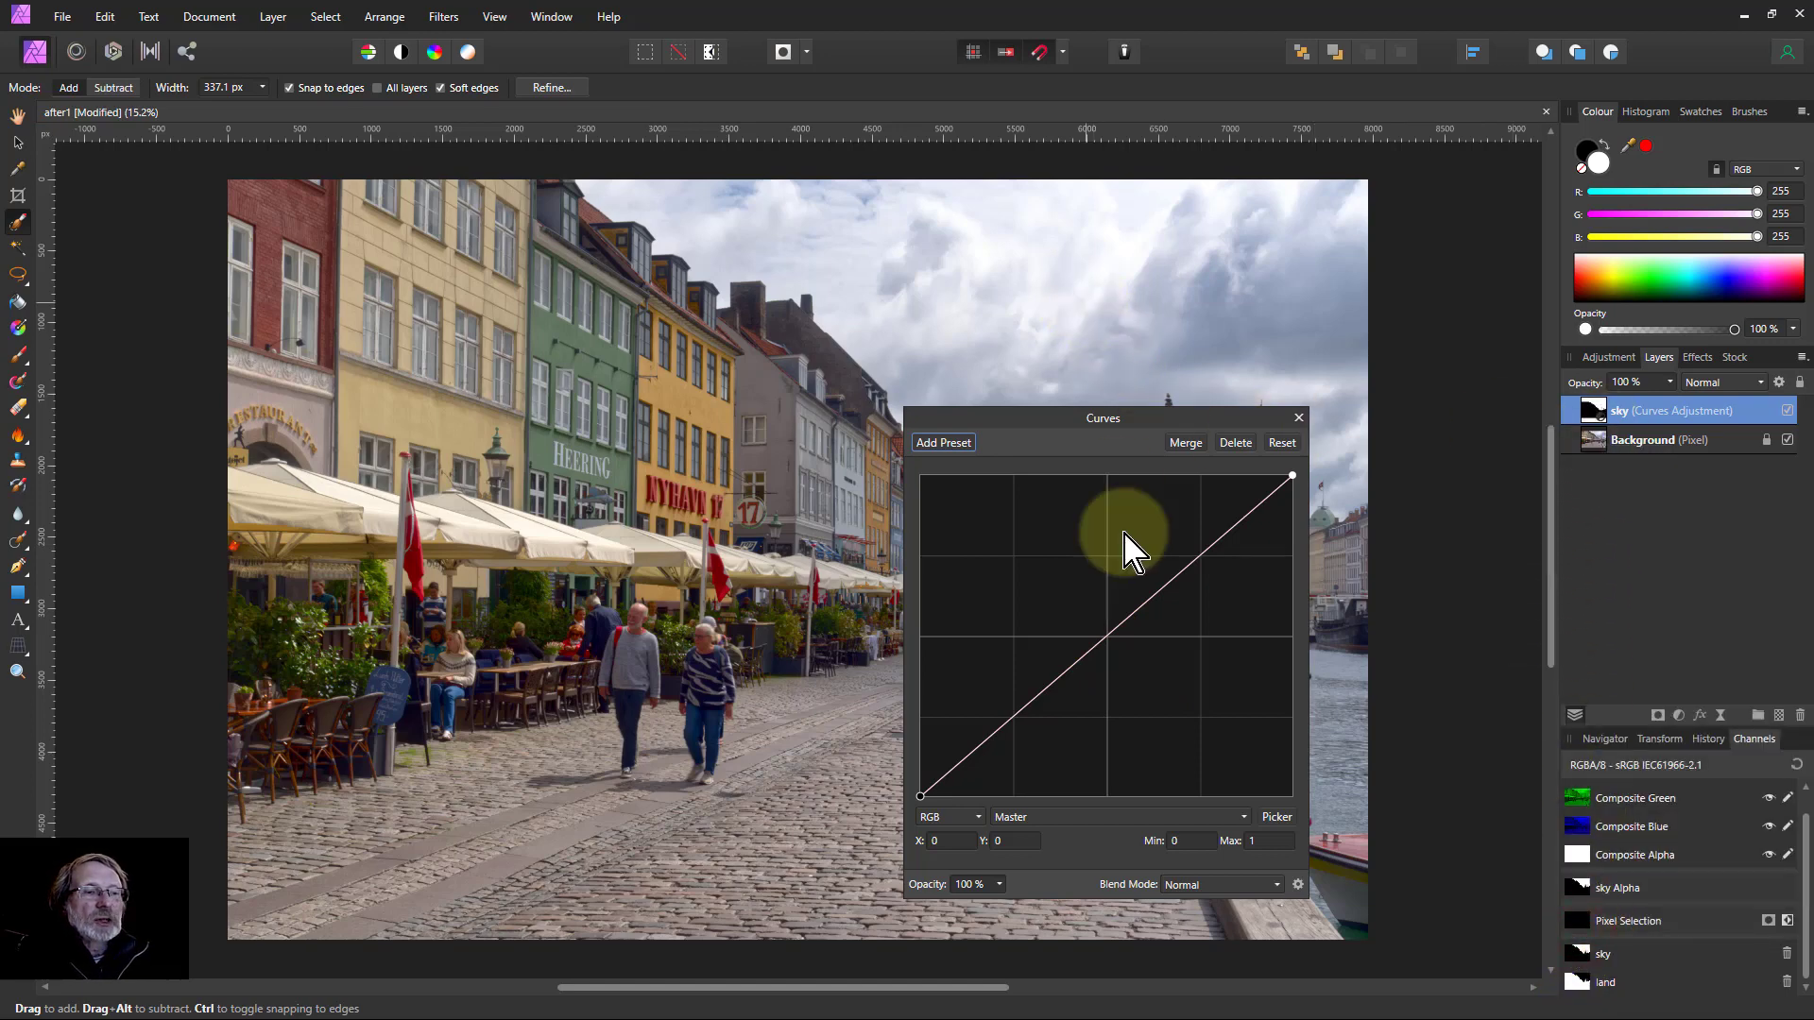
# Pull the curve's midpoint down to darken the sky.
pyautogui.moveTo(1070, 422); pyautogui.dragTo(515, 428)
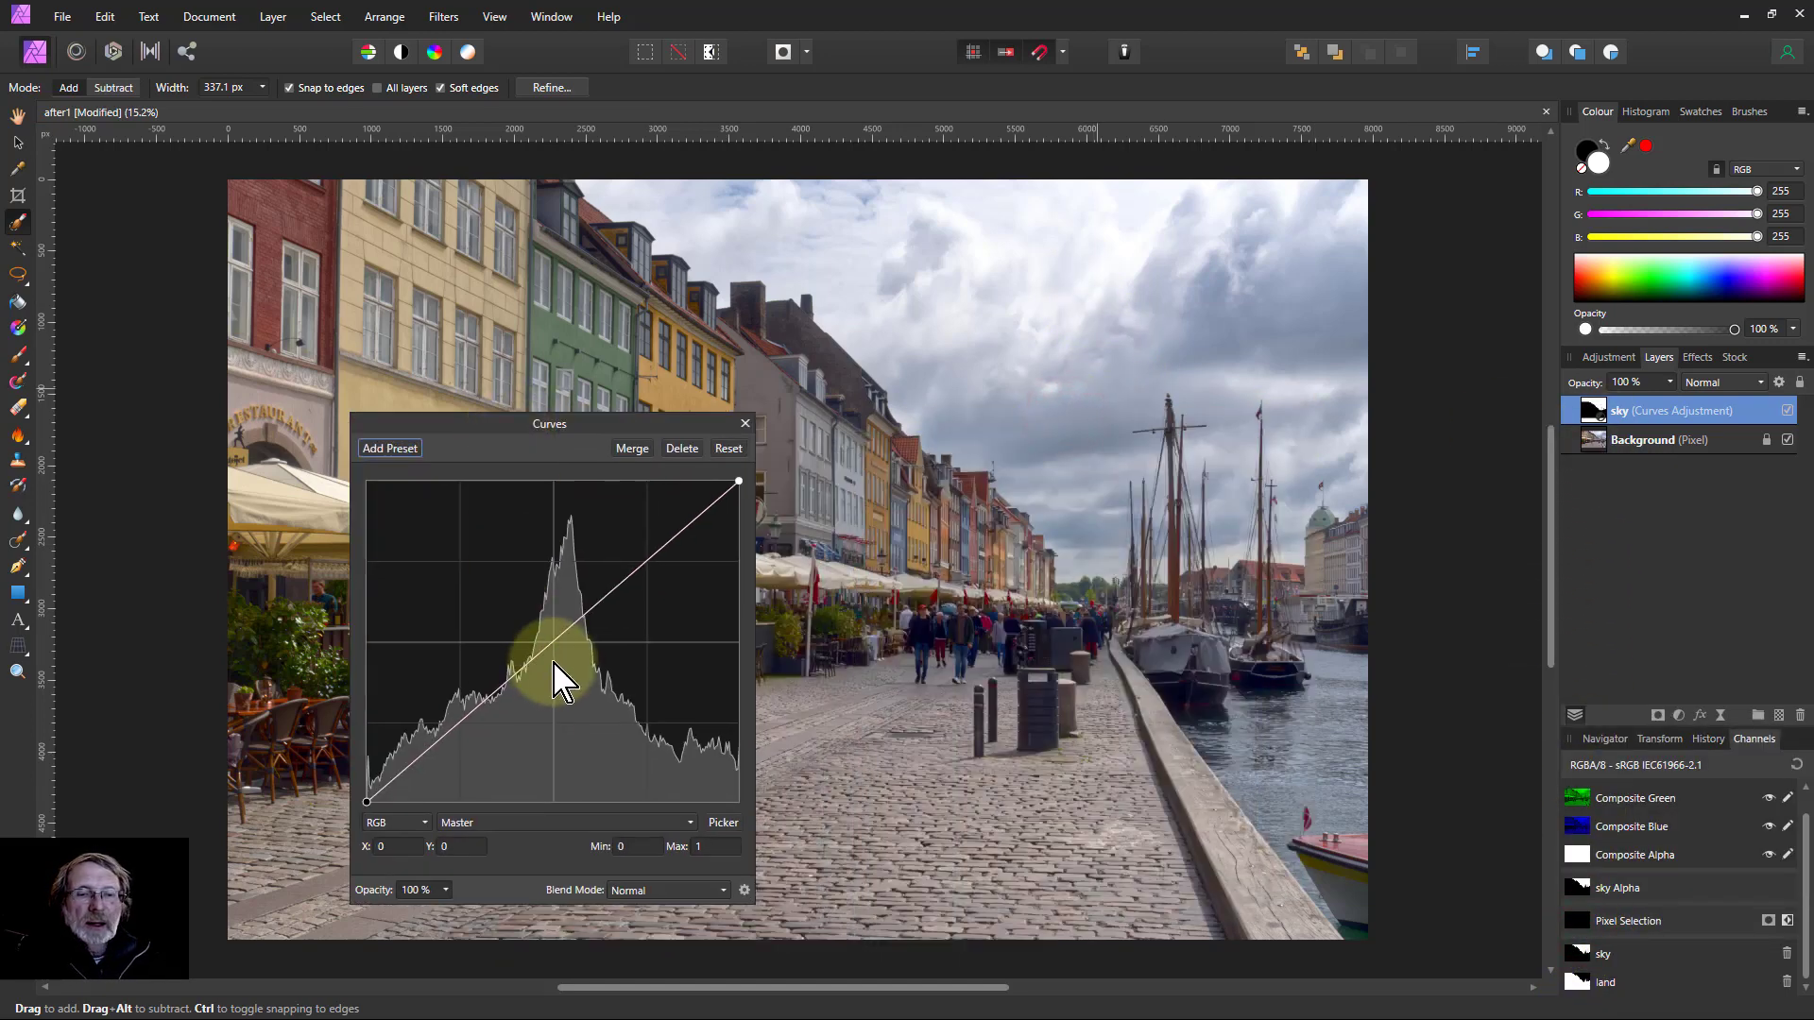
pyautogui.click(552, 648)
pyautogui.moveTo(552, 648); pyautogui.dragTo(579, 673)
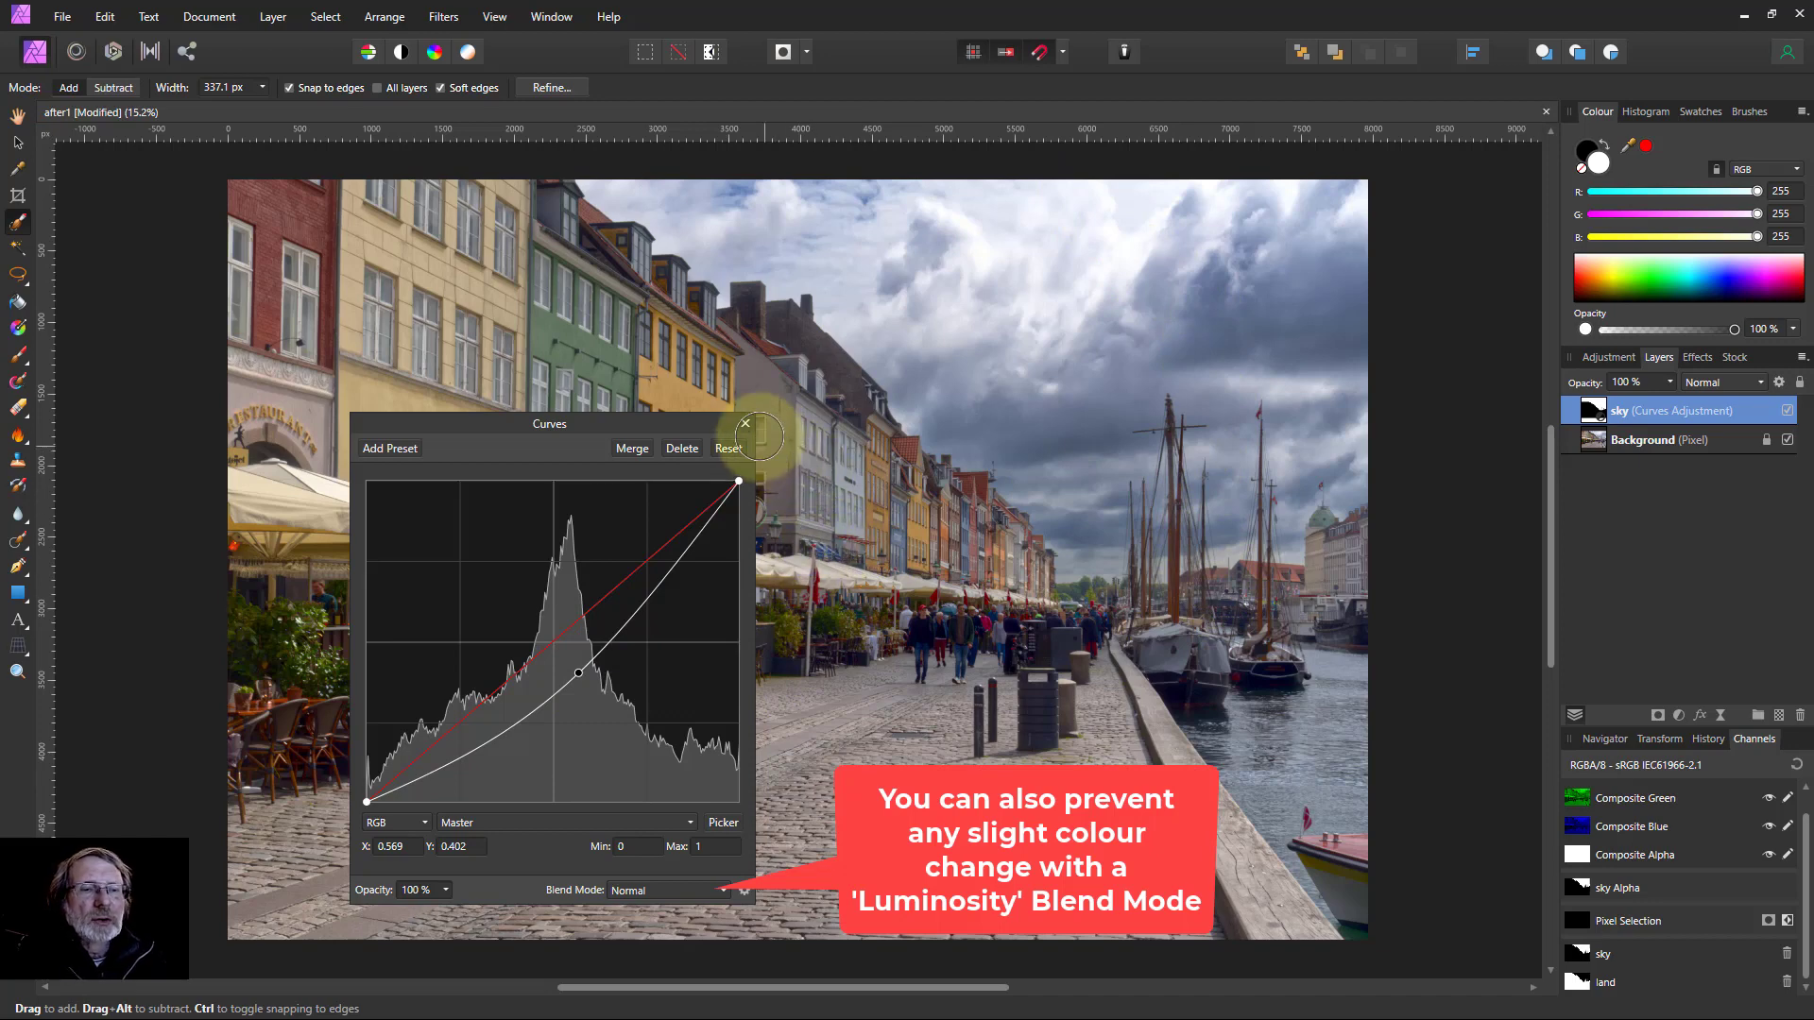
pyautogui.click(745, 424)
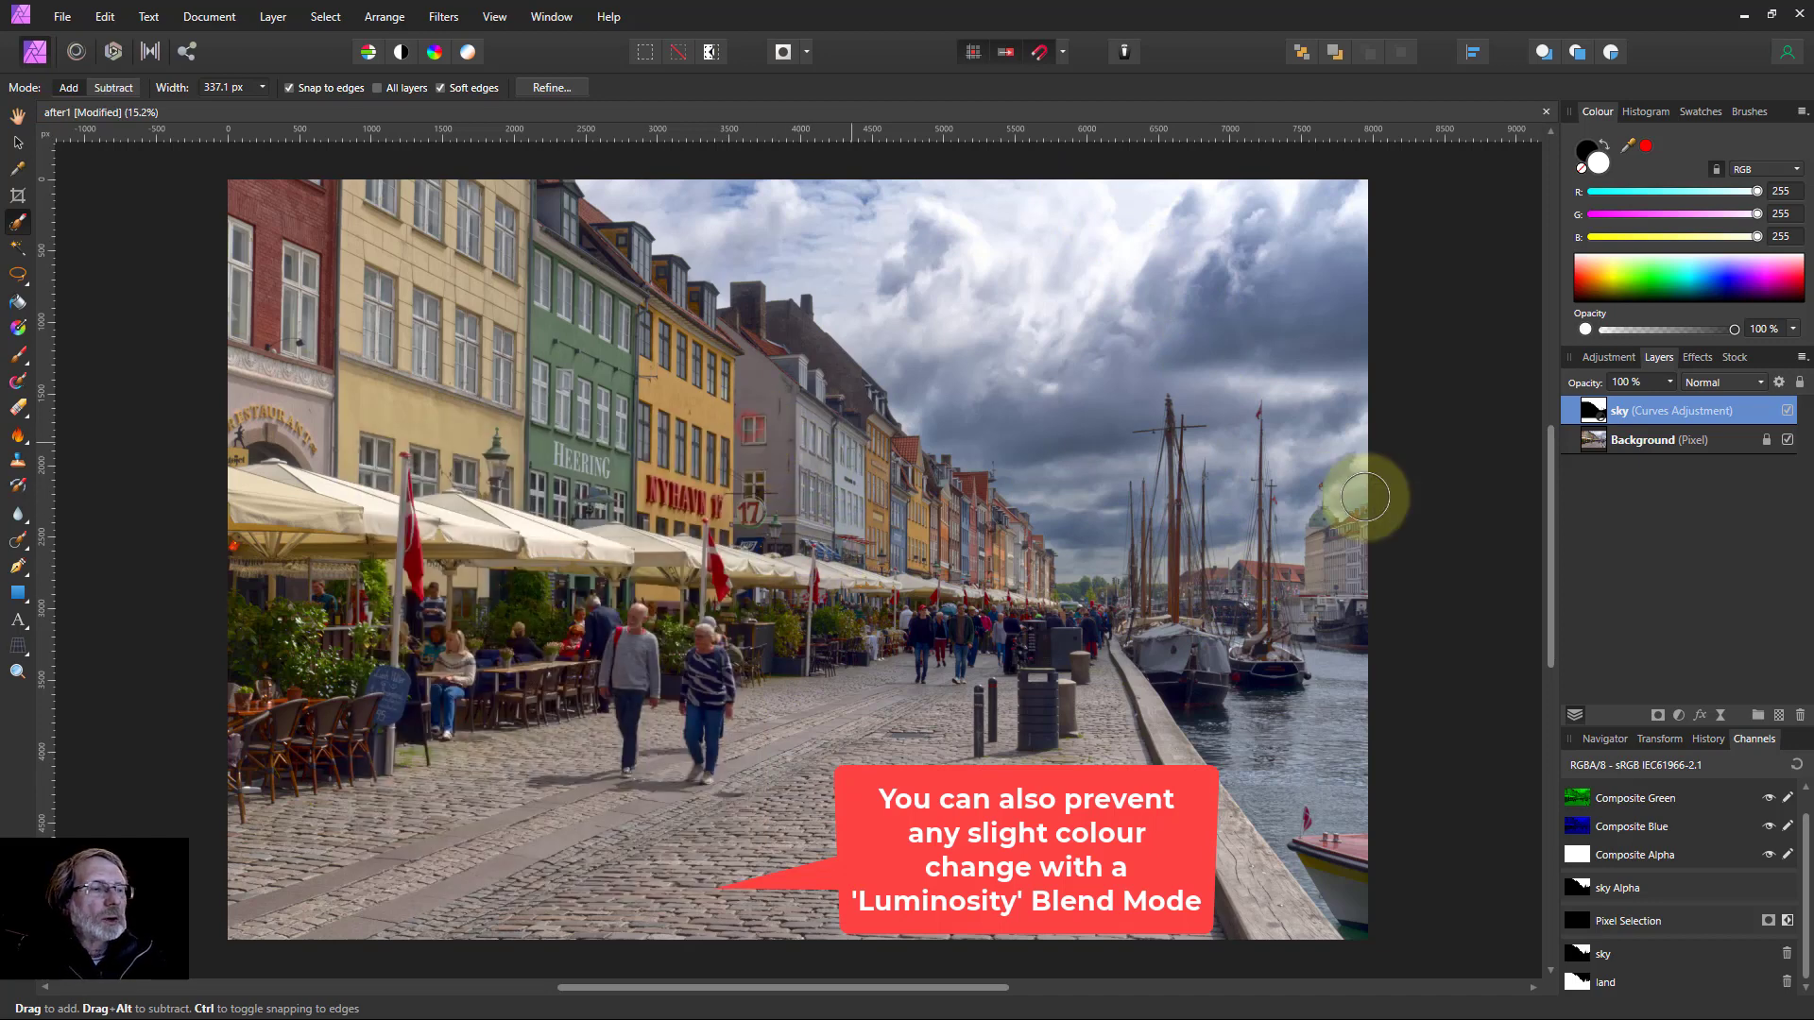
# Add a mask to the sky curves layer with a vertical gradient from horizon to top.
pyautogui.click(1658, 716)
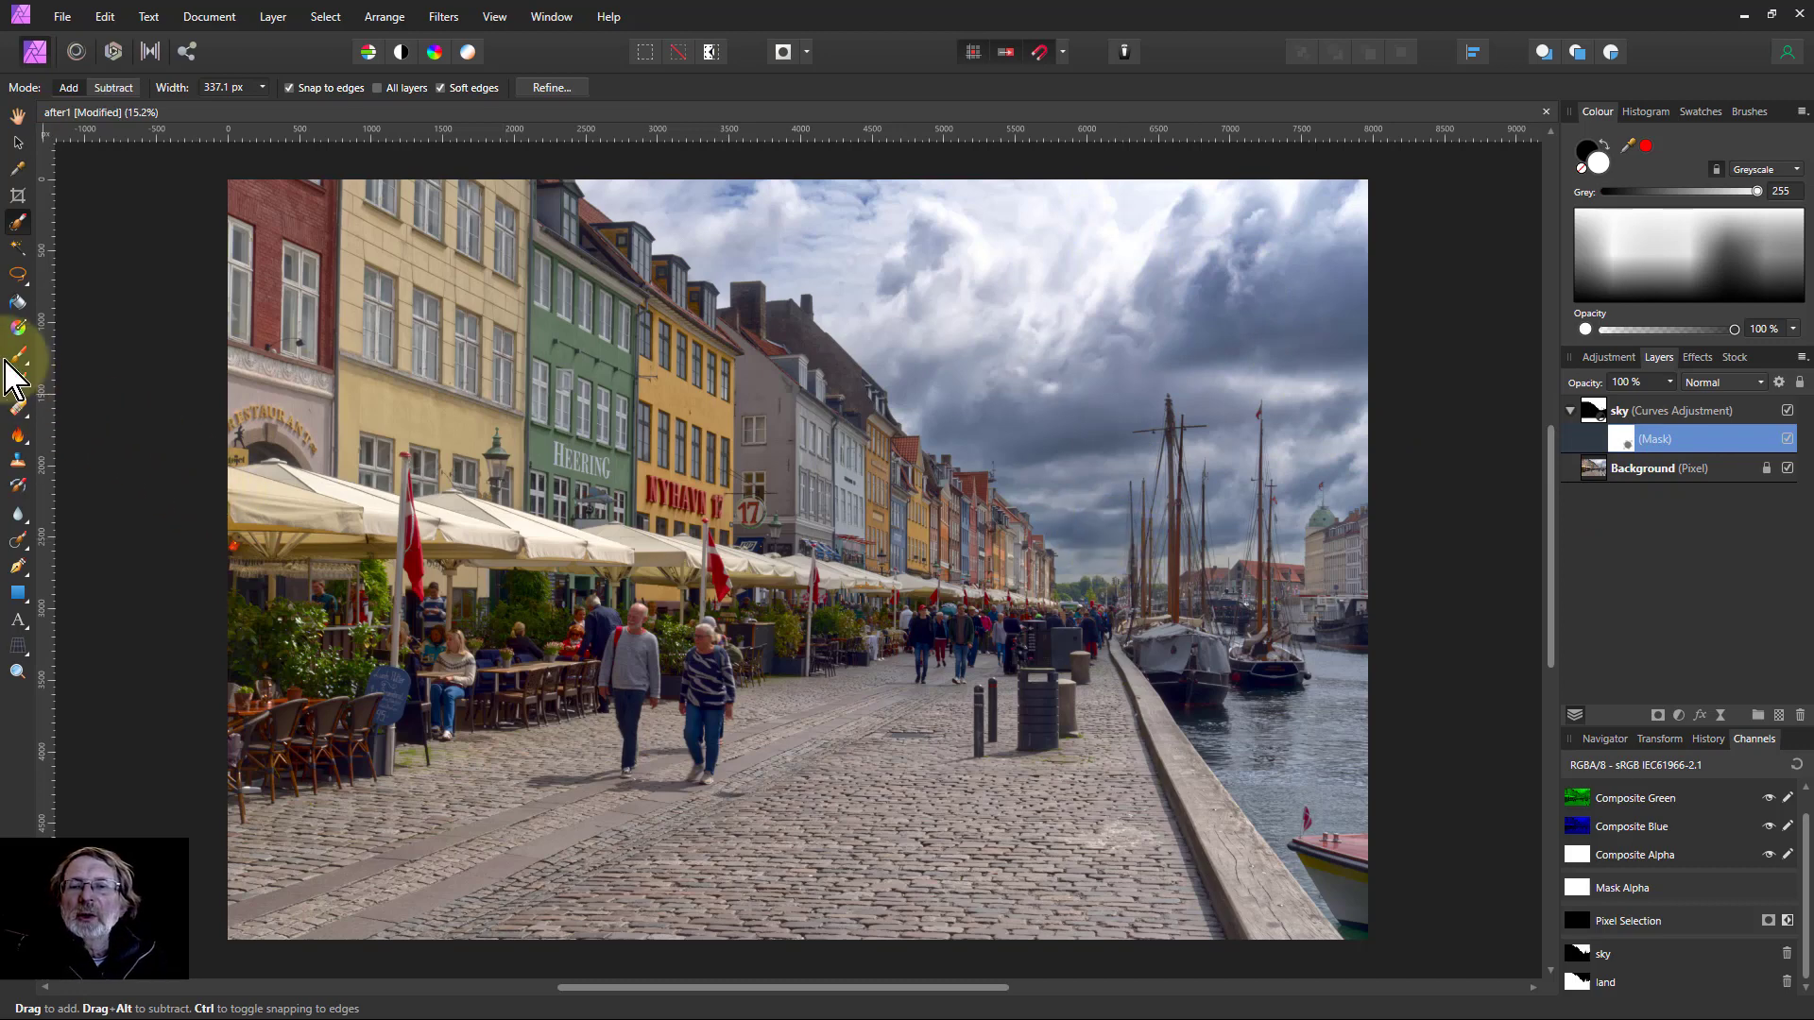
pyautogui.click(18, 327)
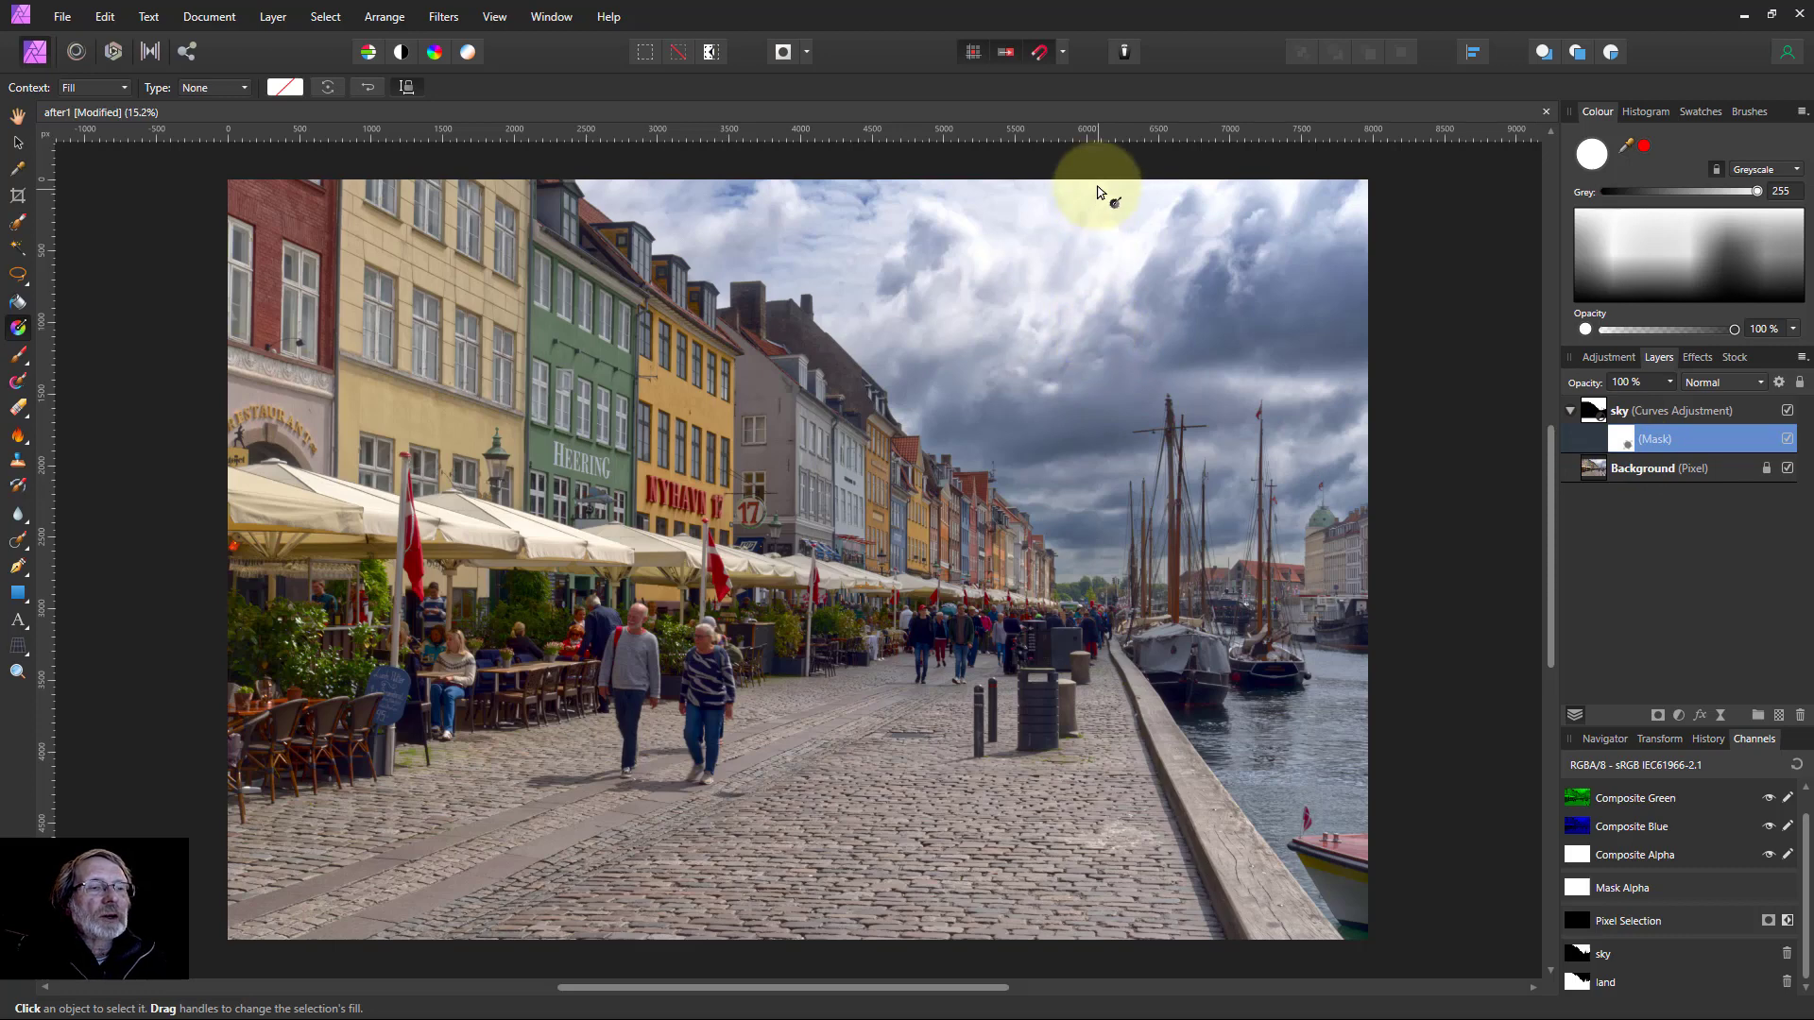
pyautogui.moveTo(1097, 178); pyautogui.dragTo(1101, 564)
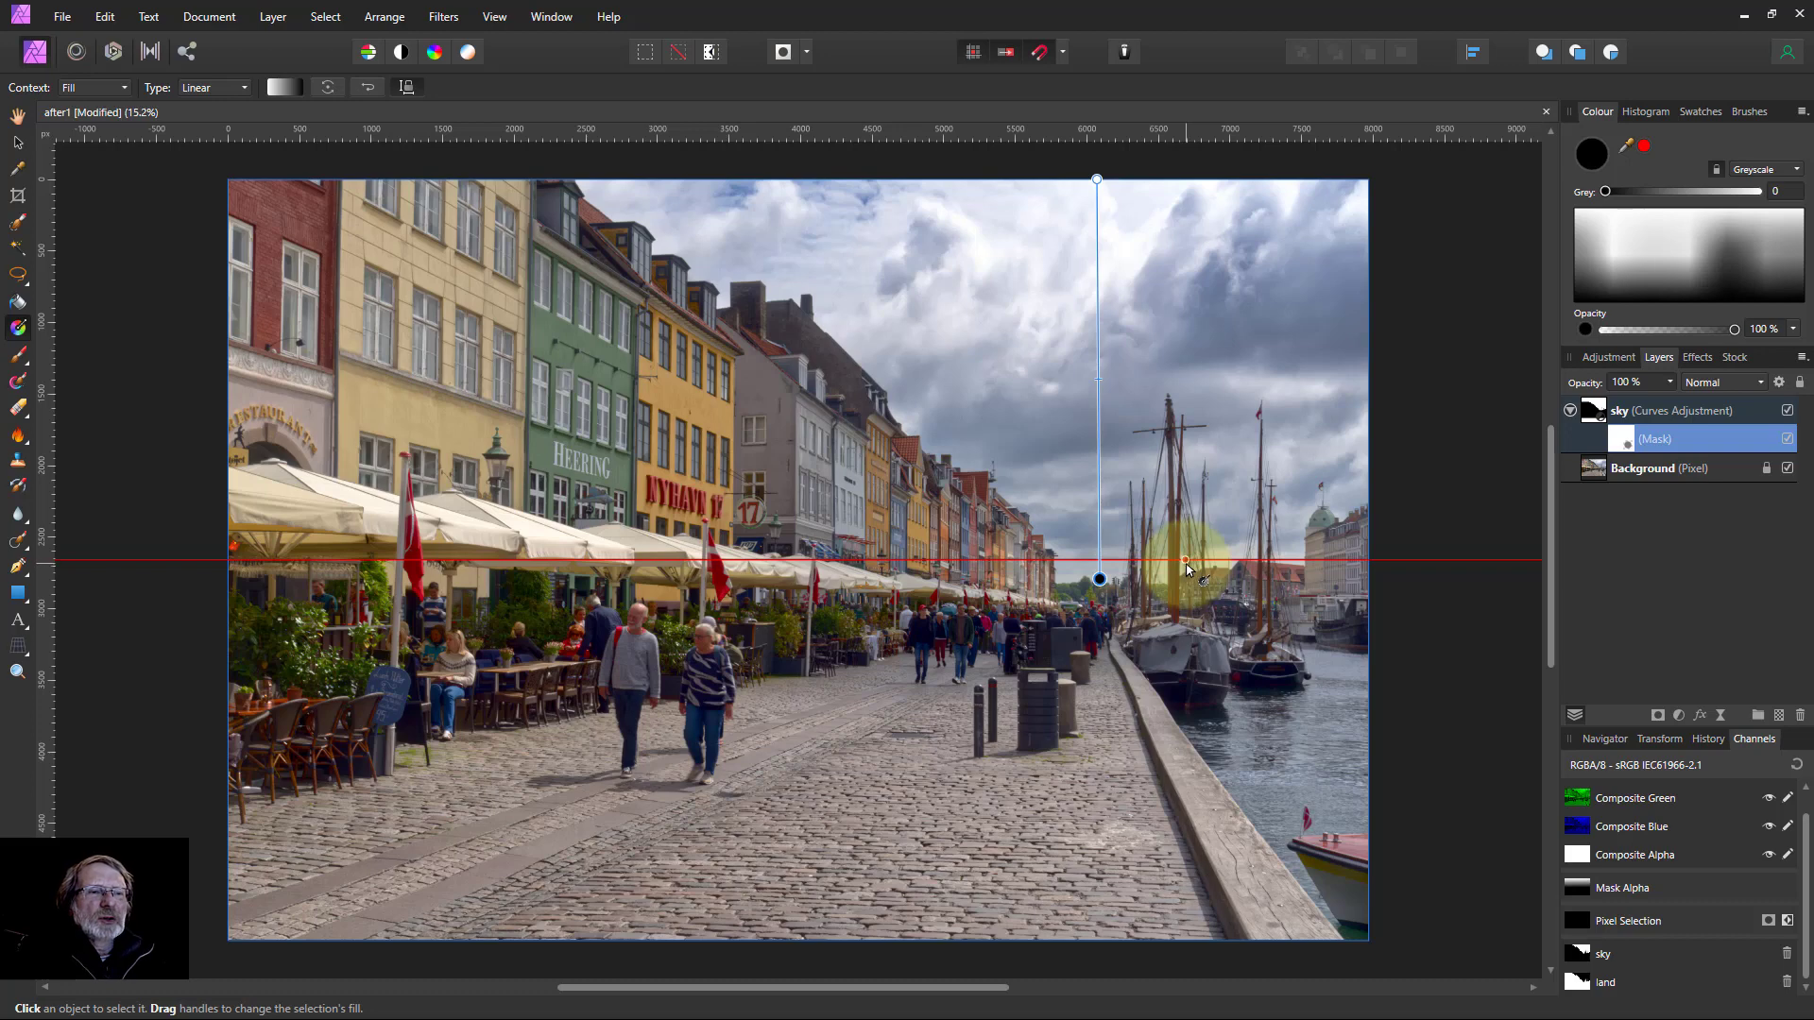
pyautogui.moveTo(1147, 585); pyautogui.dragTo(1138, 492)
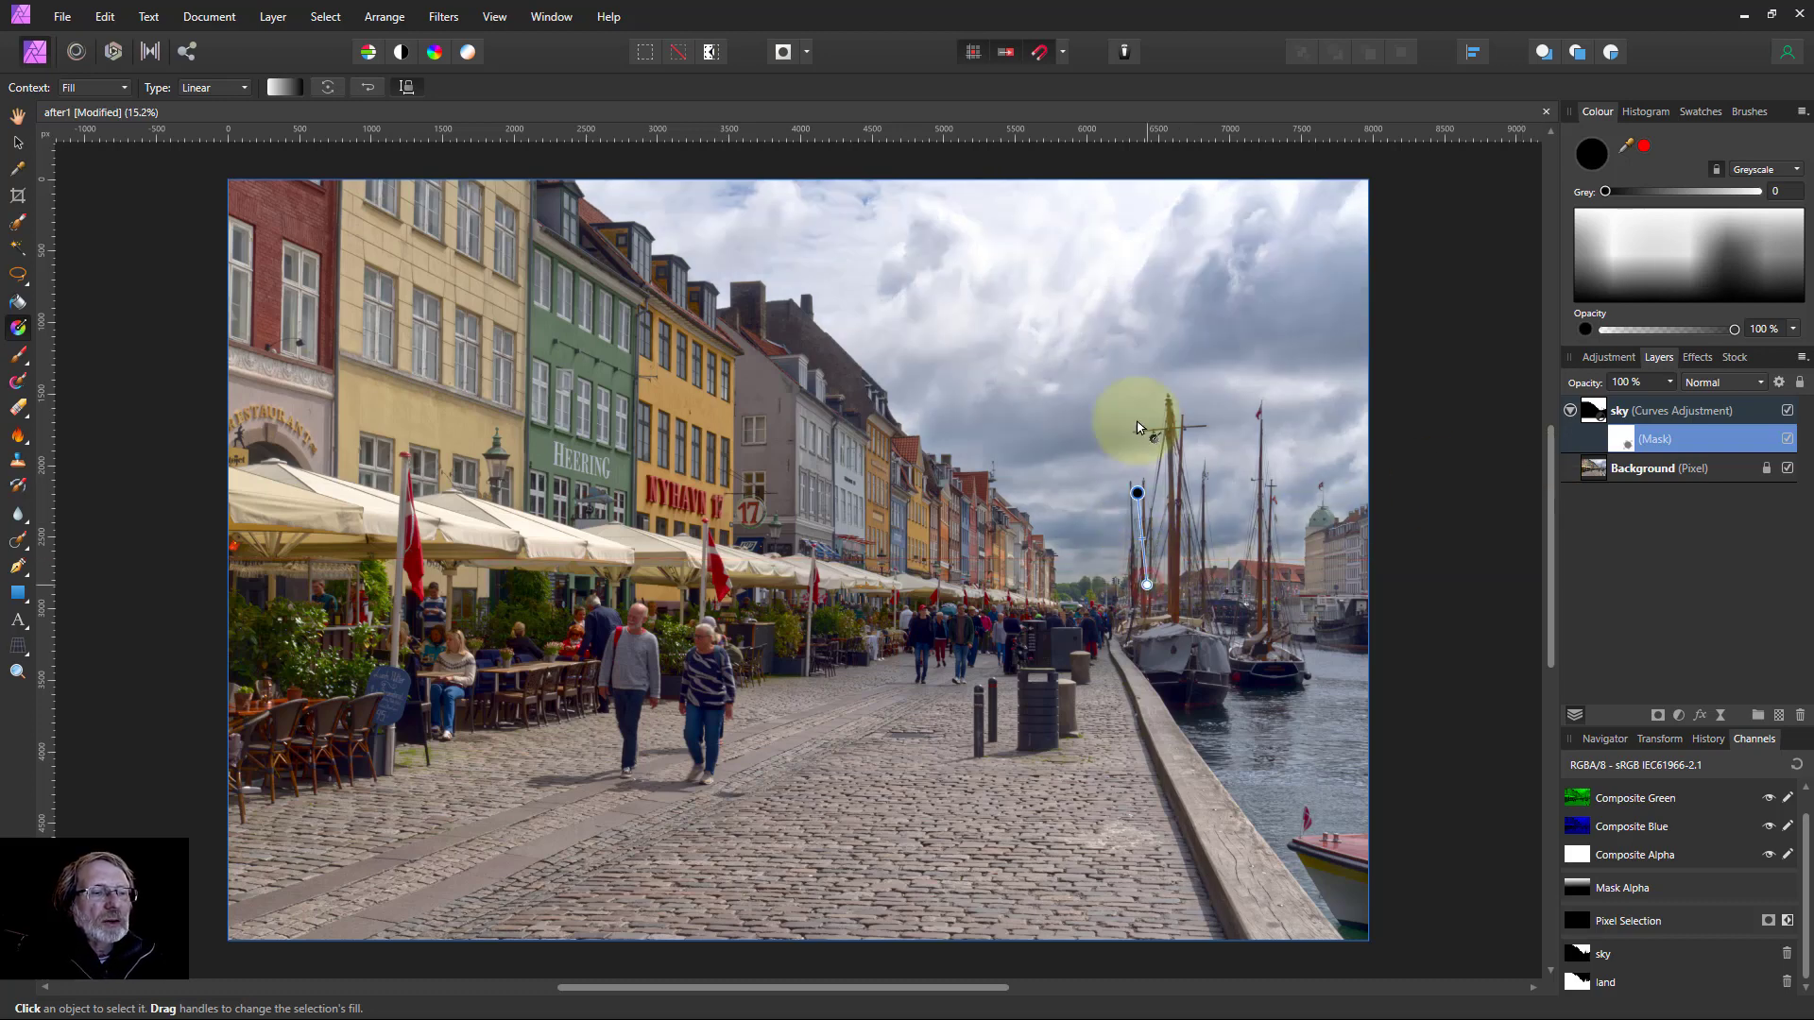
pyautogui.moveTo(1139, 427); pyautogui.dragTo(1155, 181)
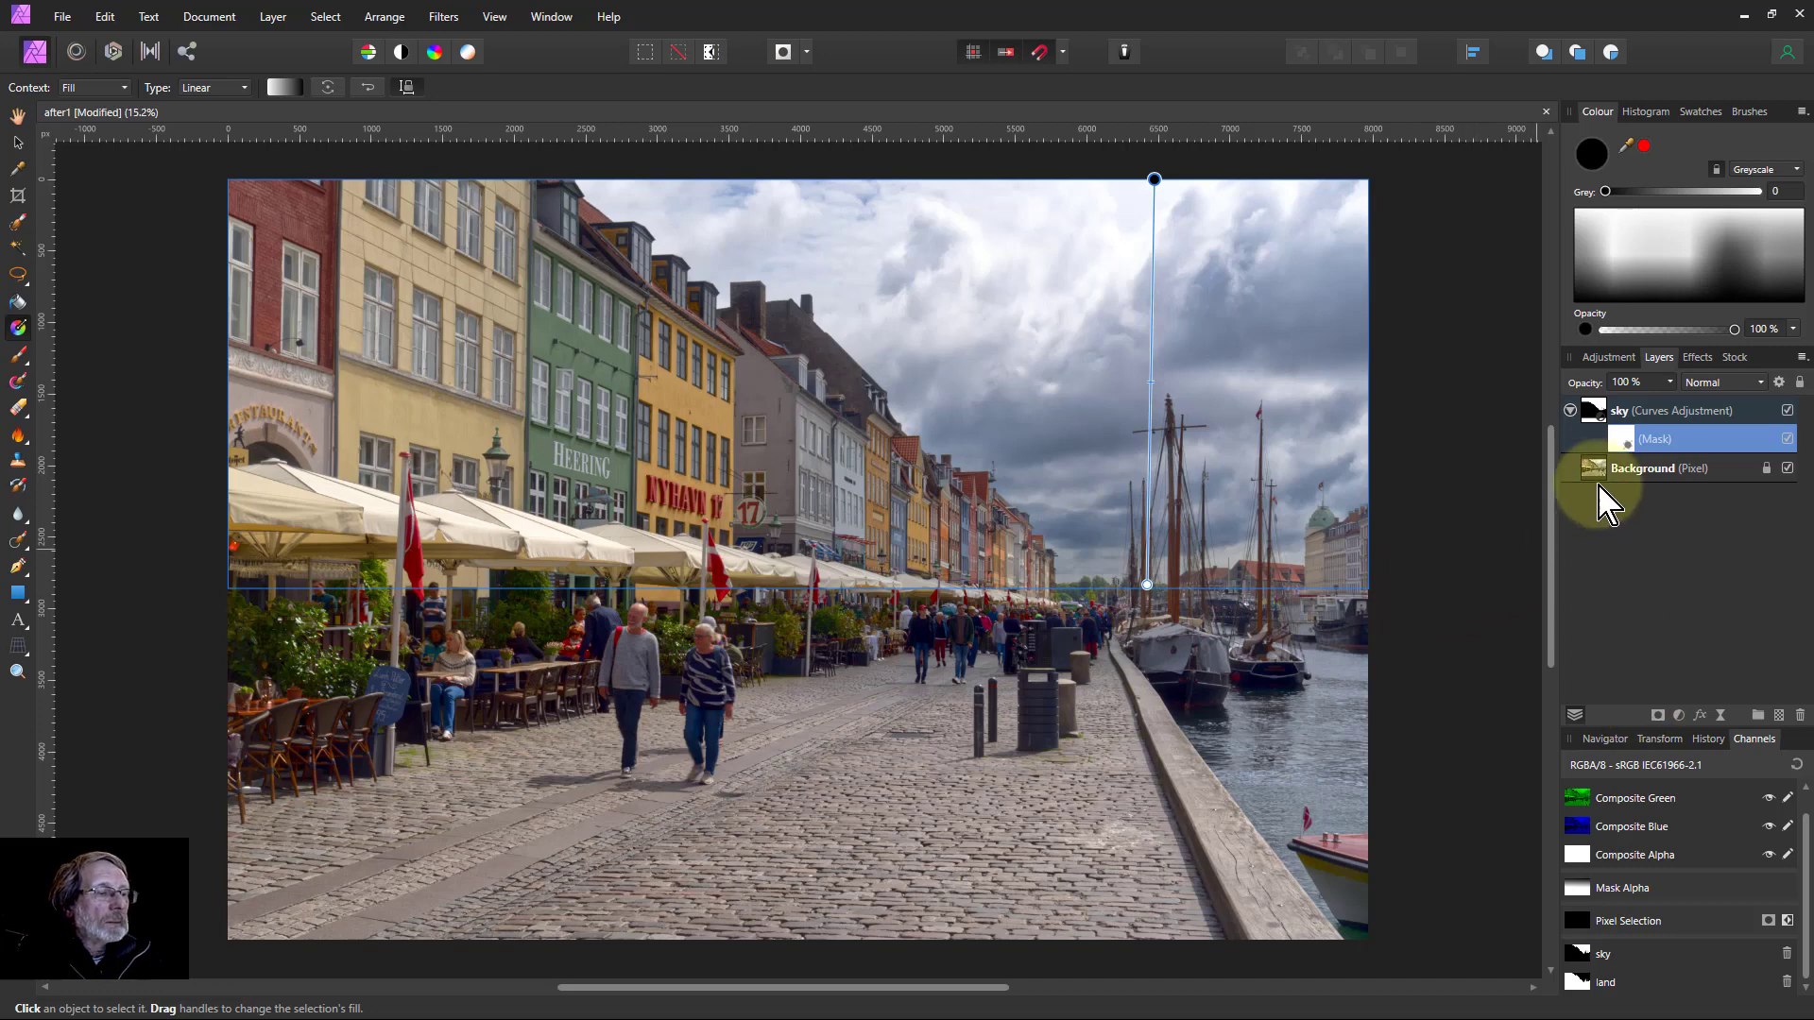
pyautogui.click(1591, 418)
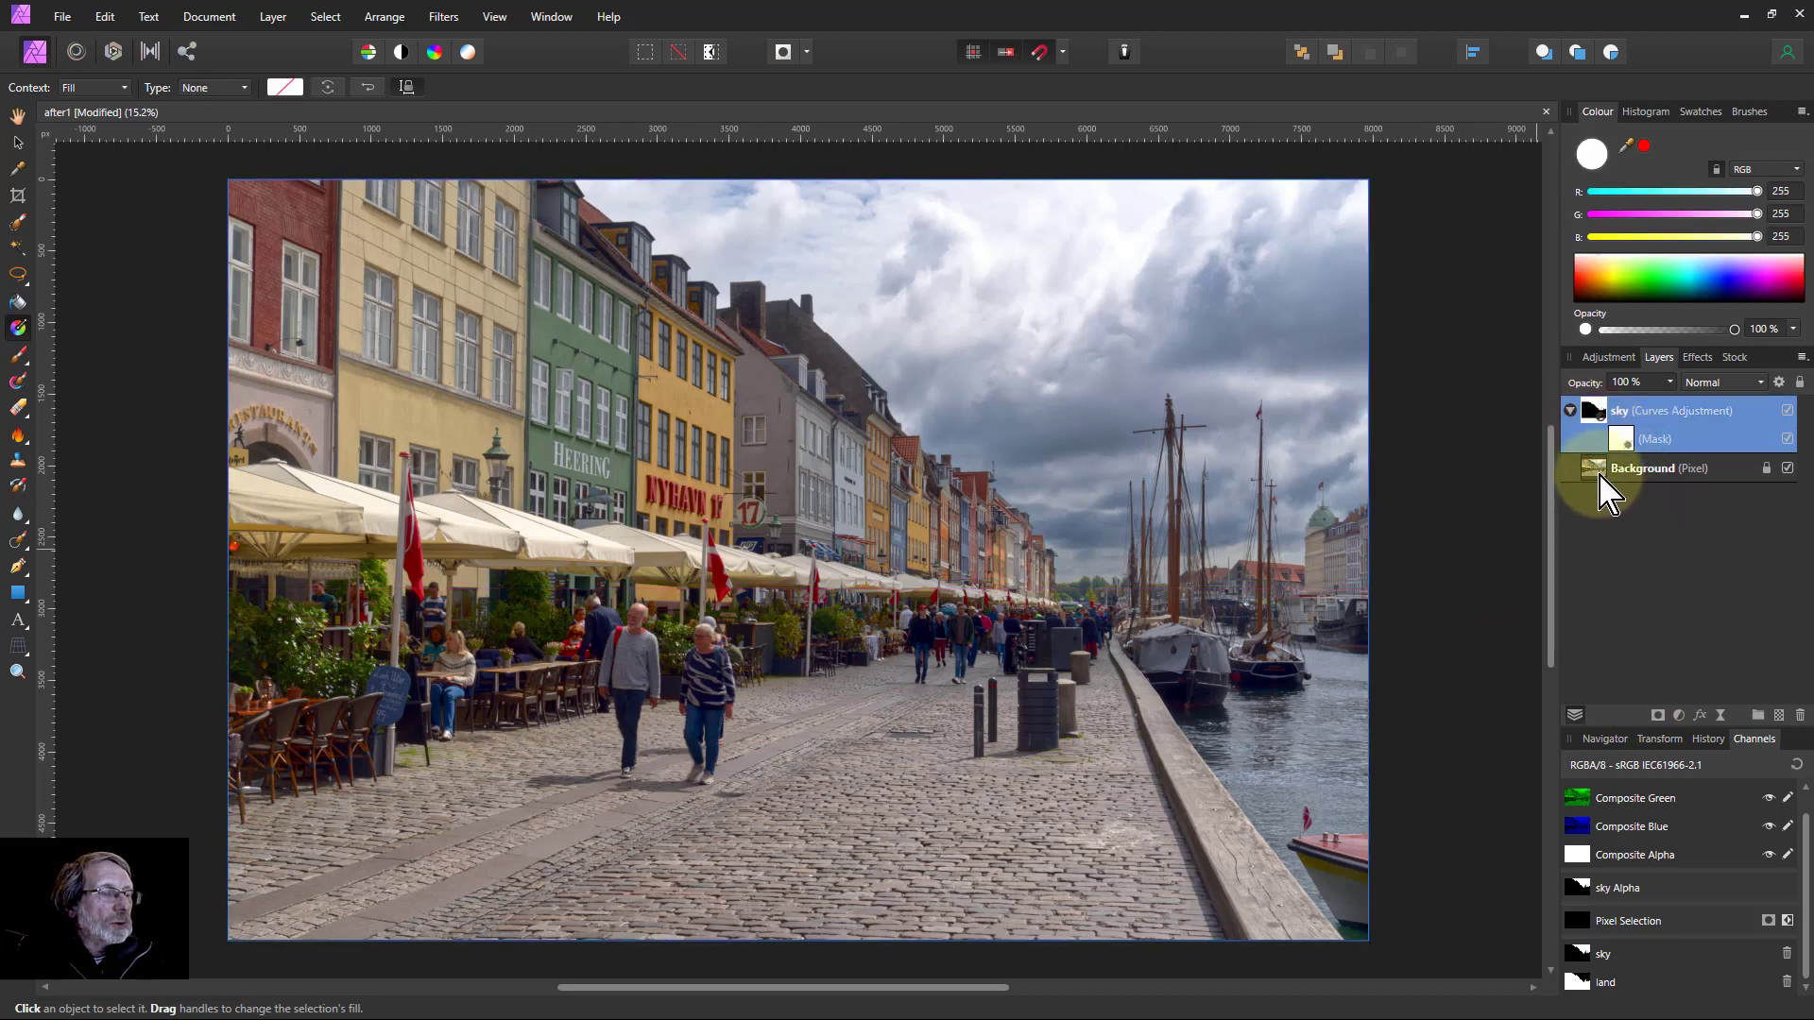
# Add a land-masked Curves layer, duplicate it into three, and rename the lowest 'horizontal'.
pyautogui.click(1679, 716)
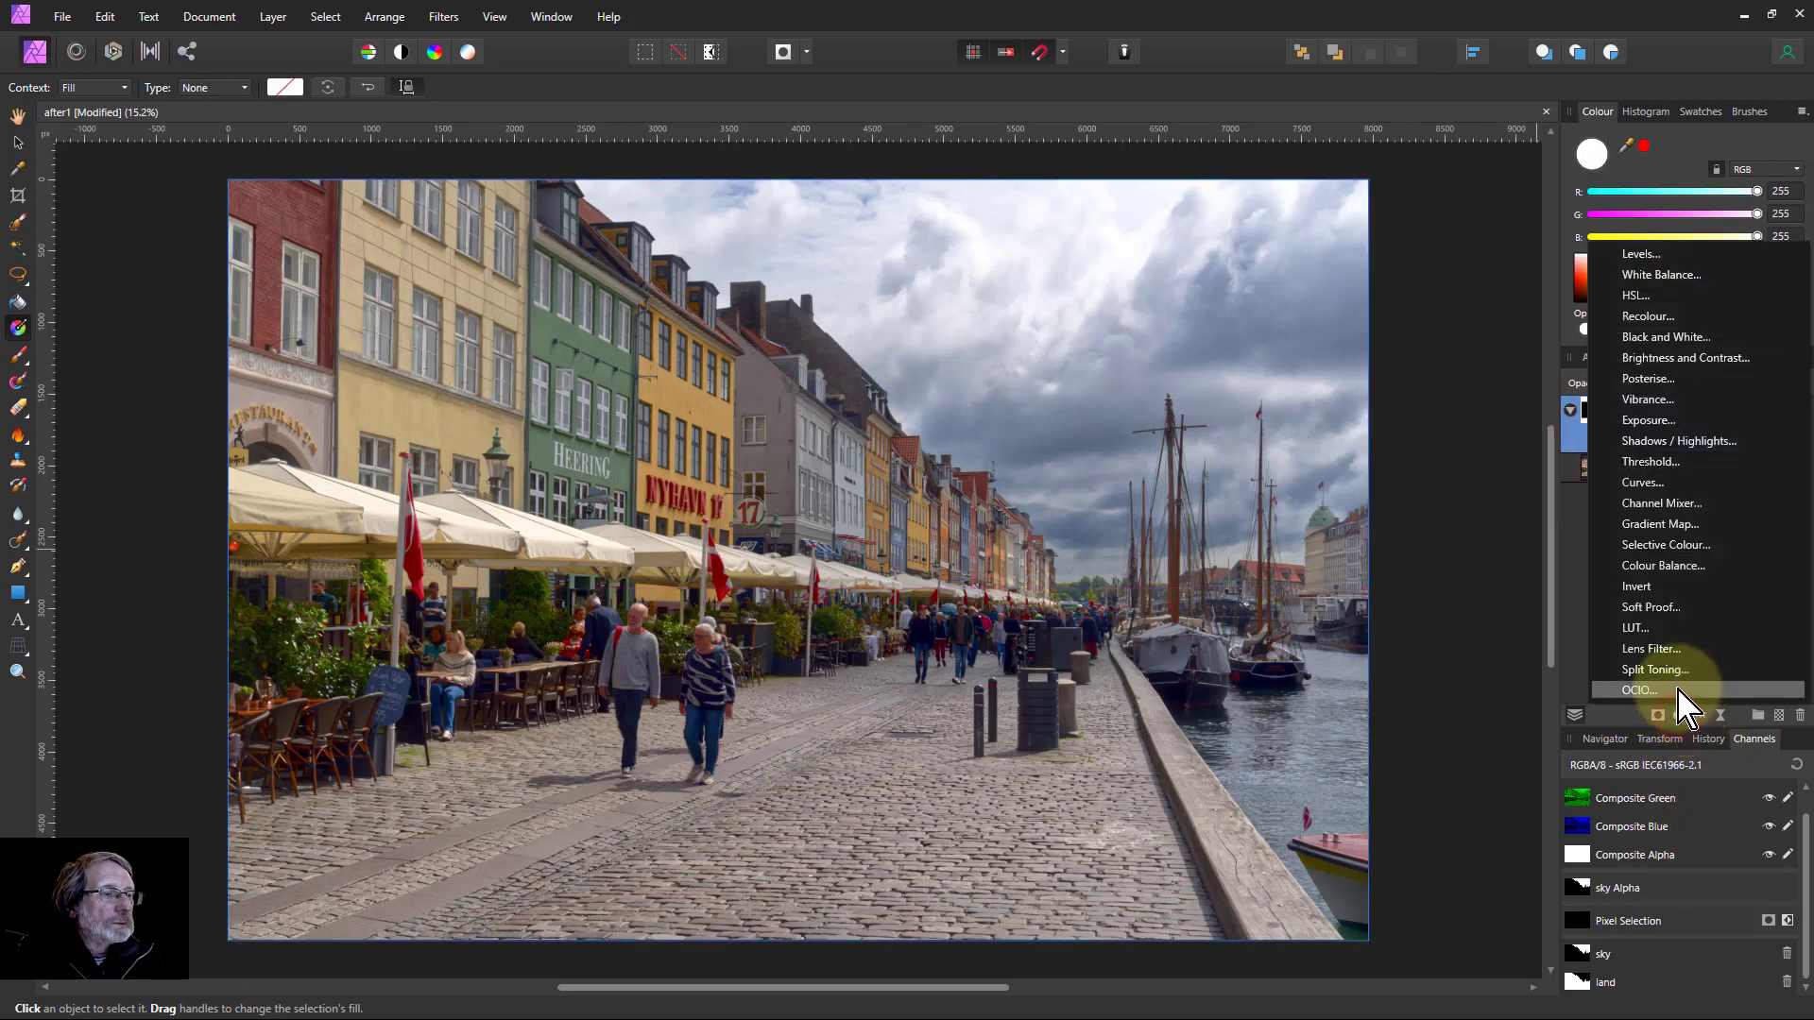
pyautogui.click(1660, 515)
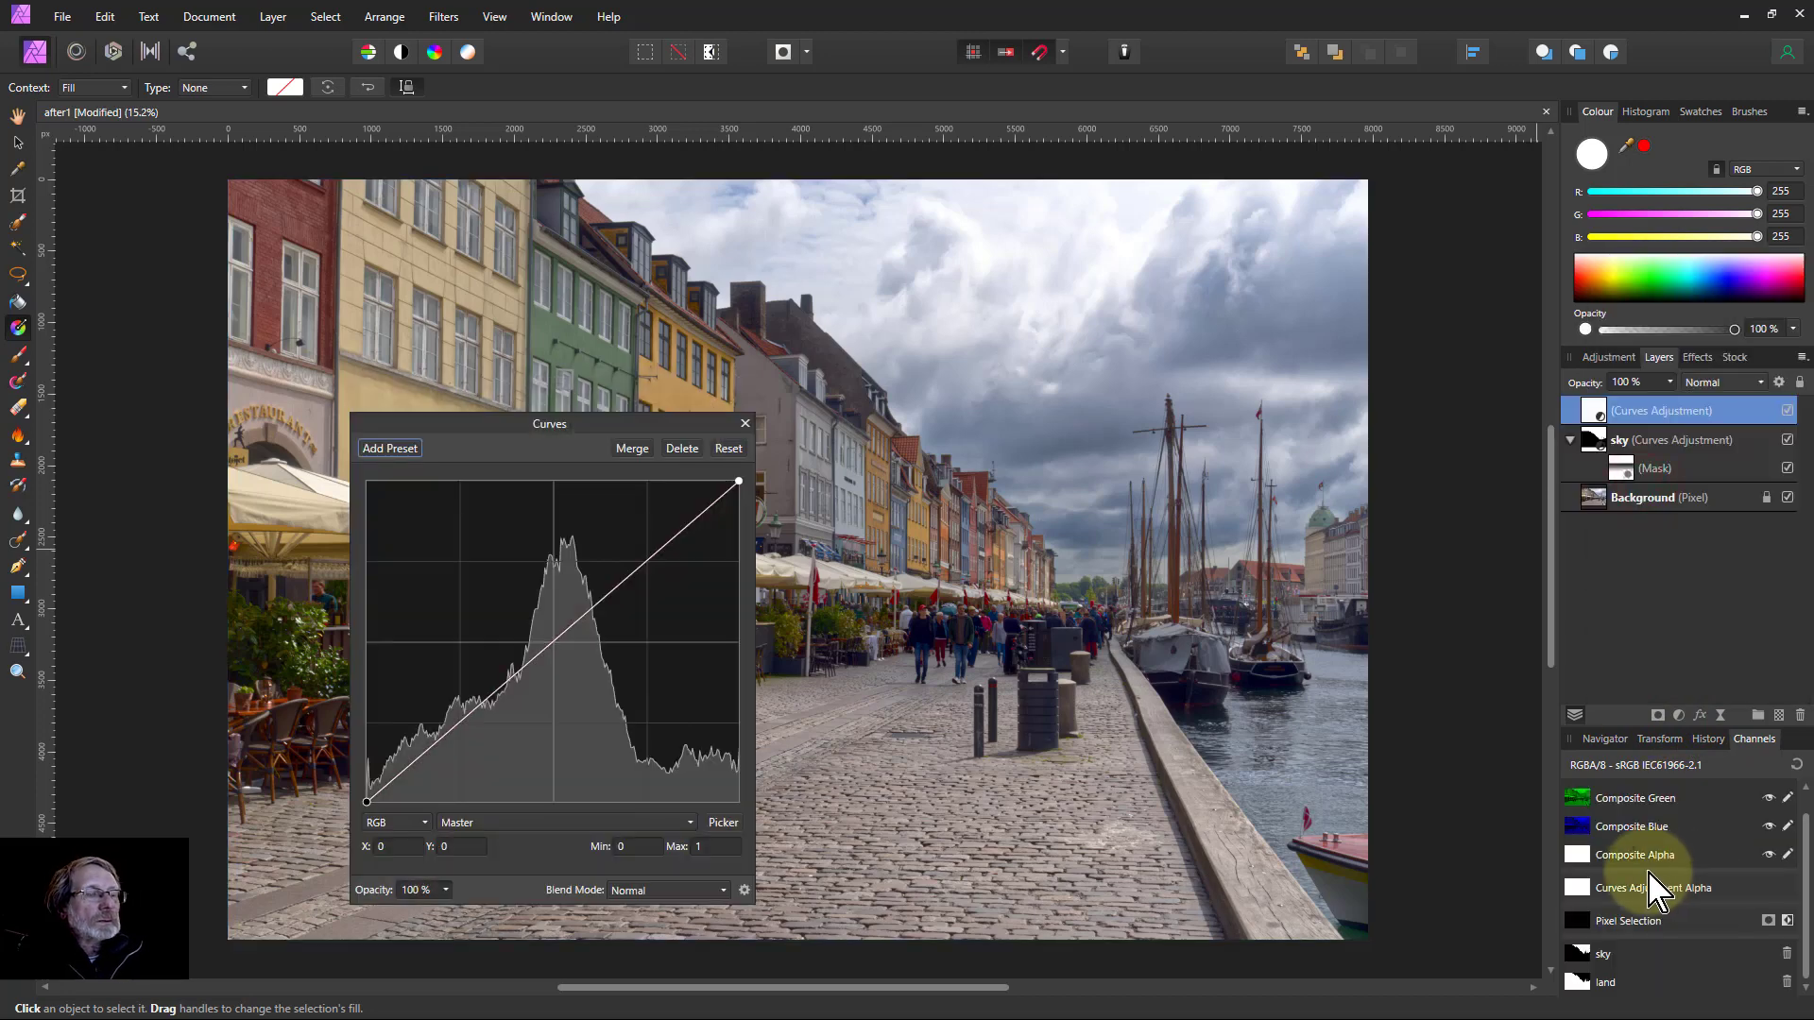
pyautogui.rightClick(1581, 988)
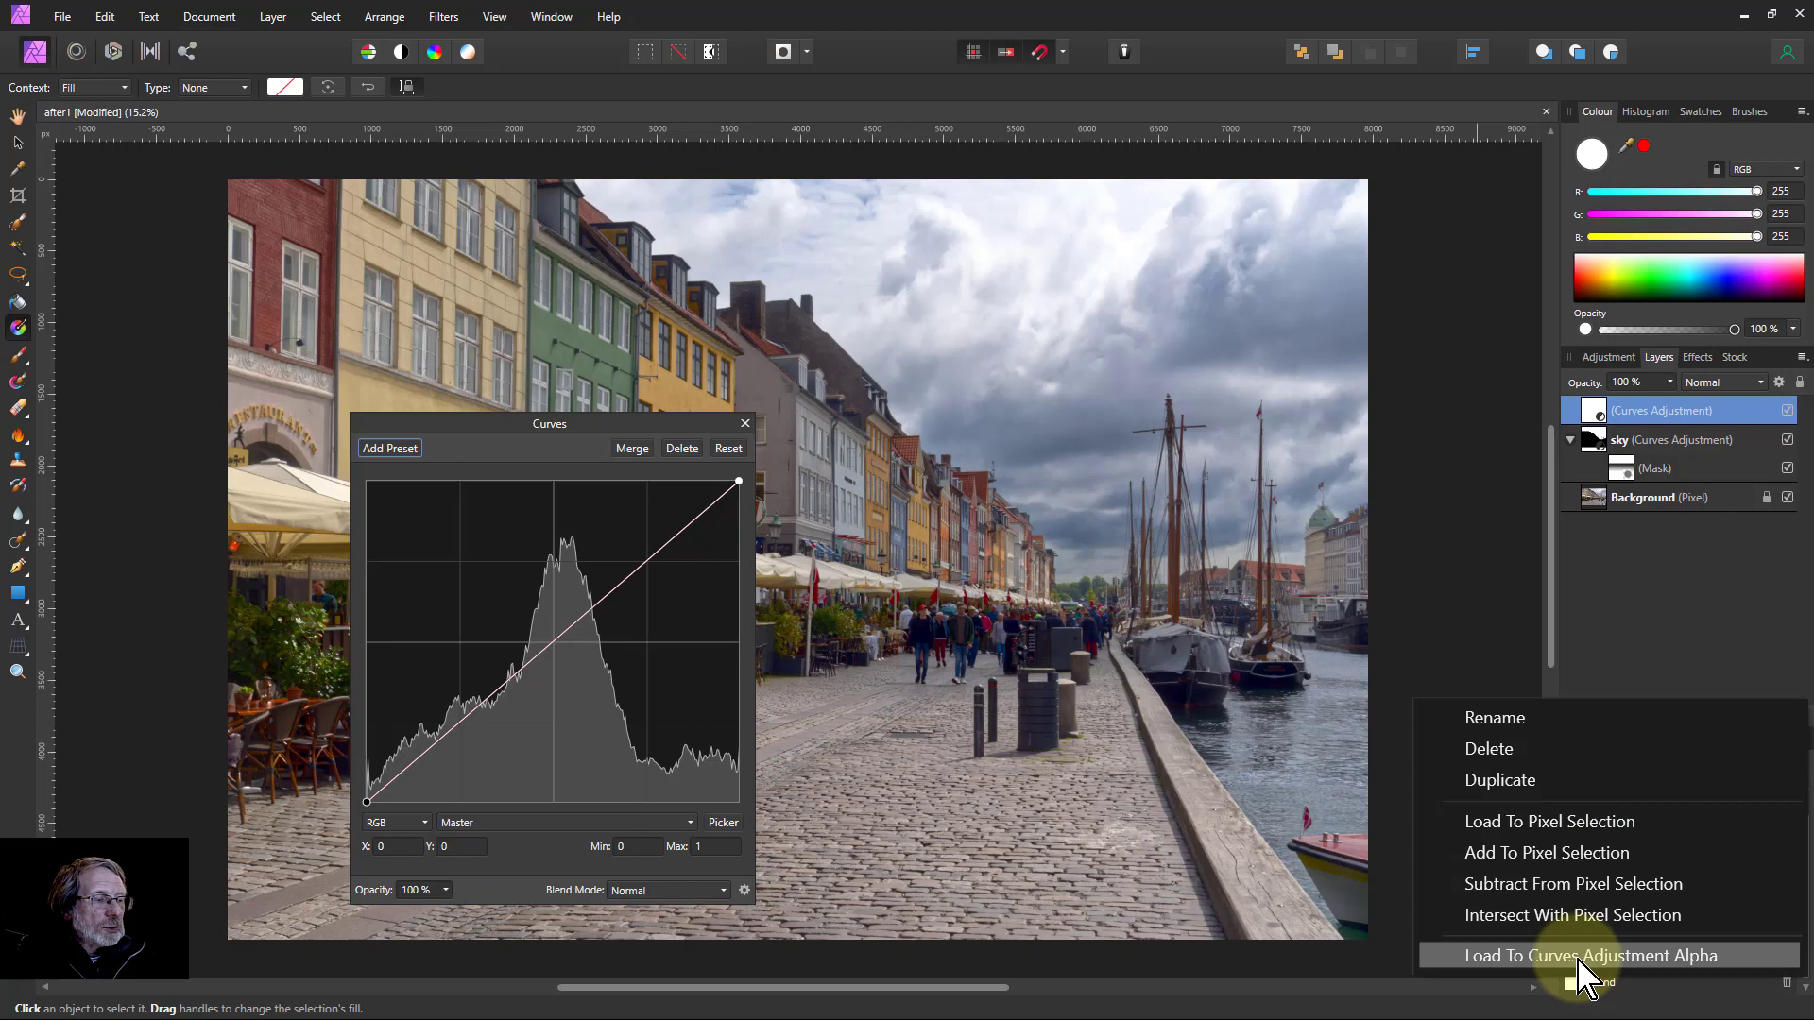
pyautogui.click(1579, 956)
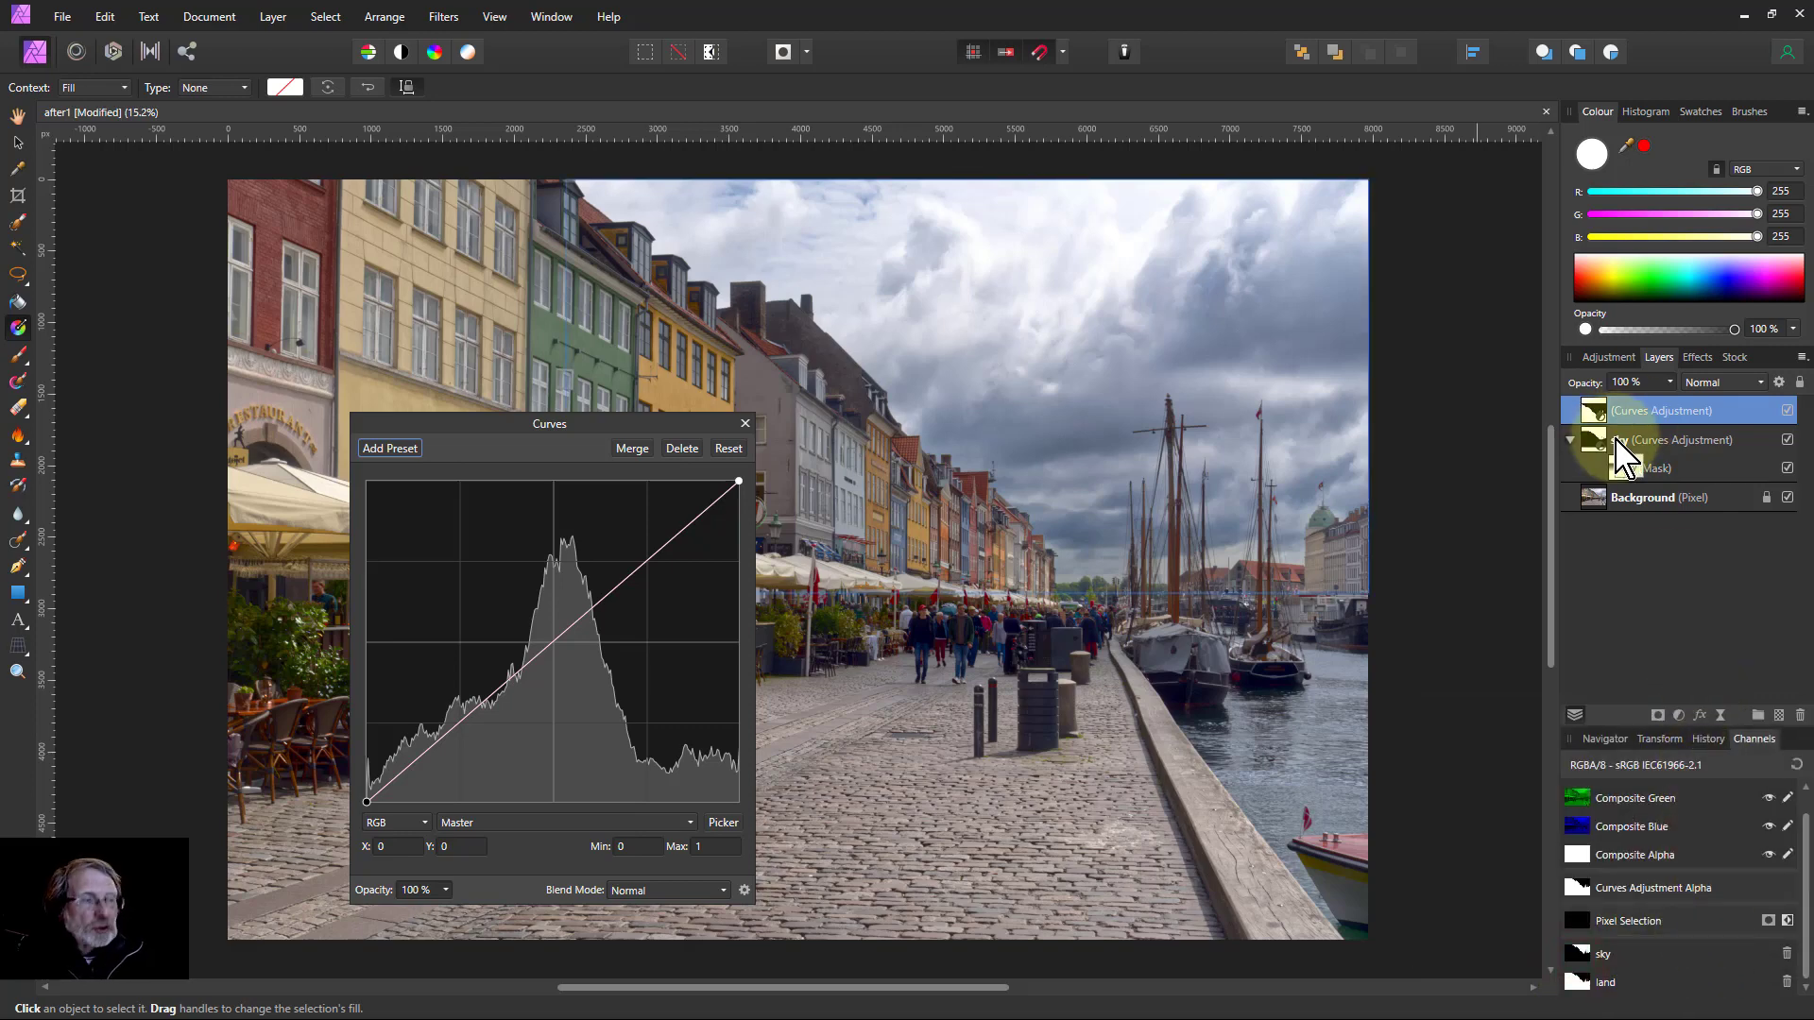
pyautogui.moveTo(1622, 458); pyautogui.dragTo(1625, 458)
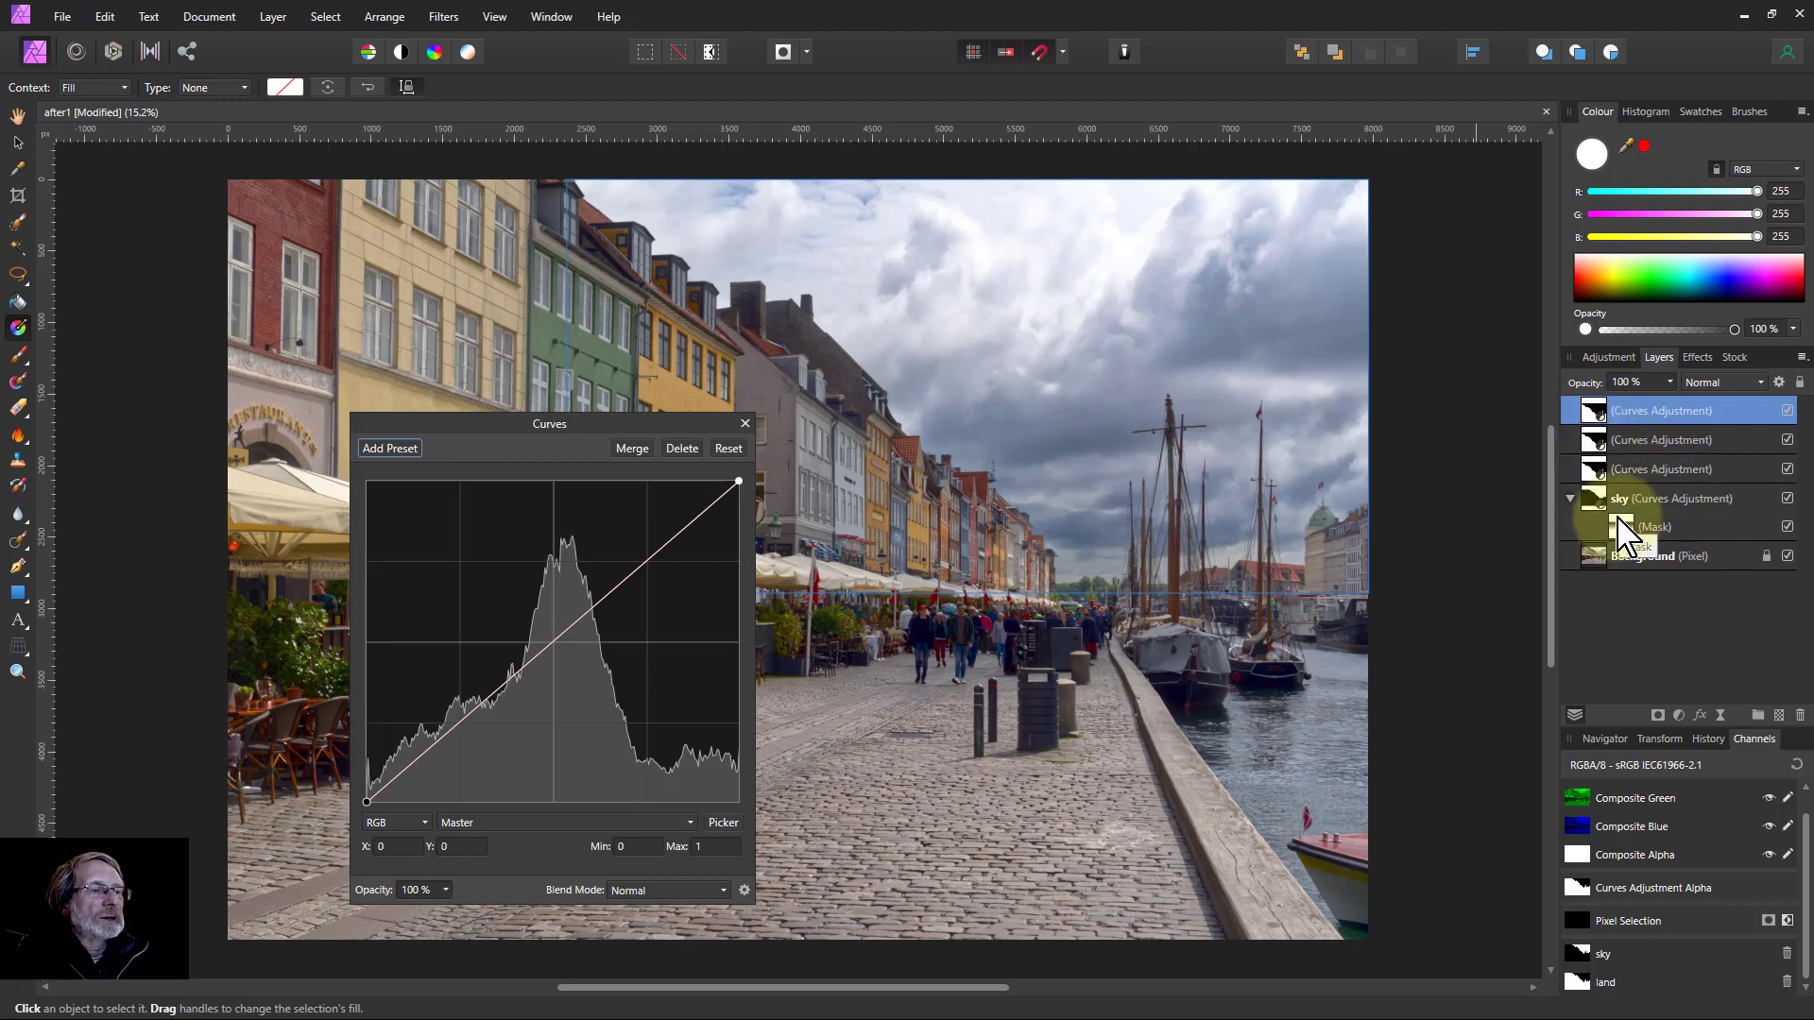
pyautogui.click(1636, 475)
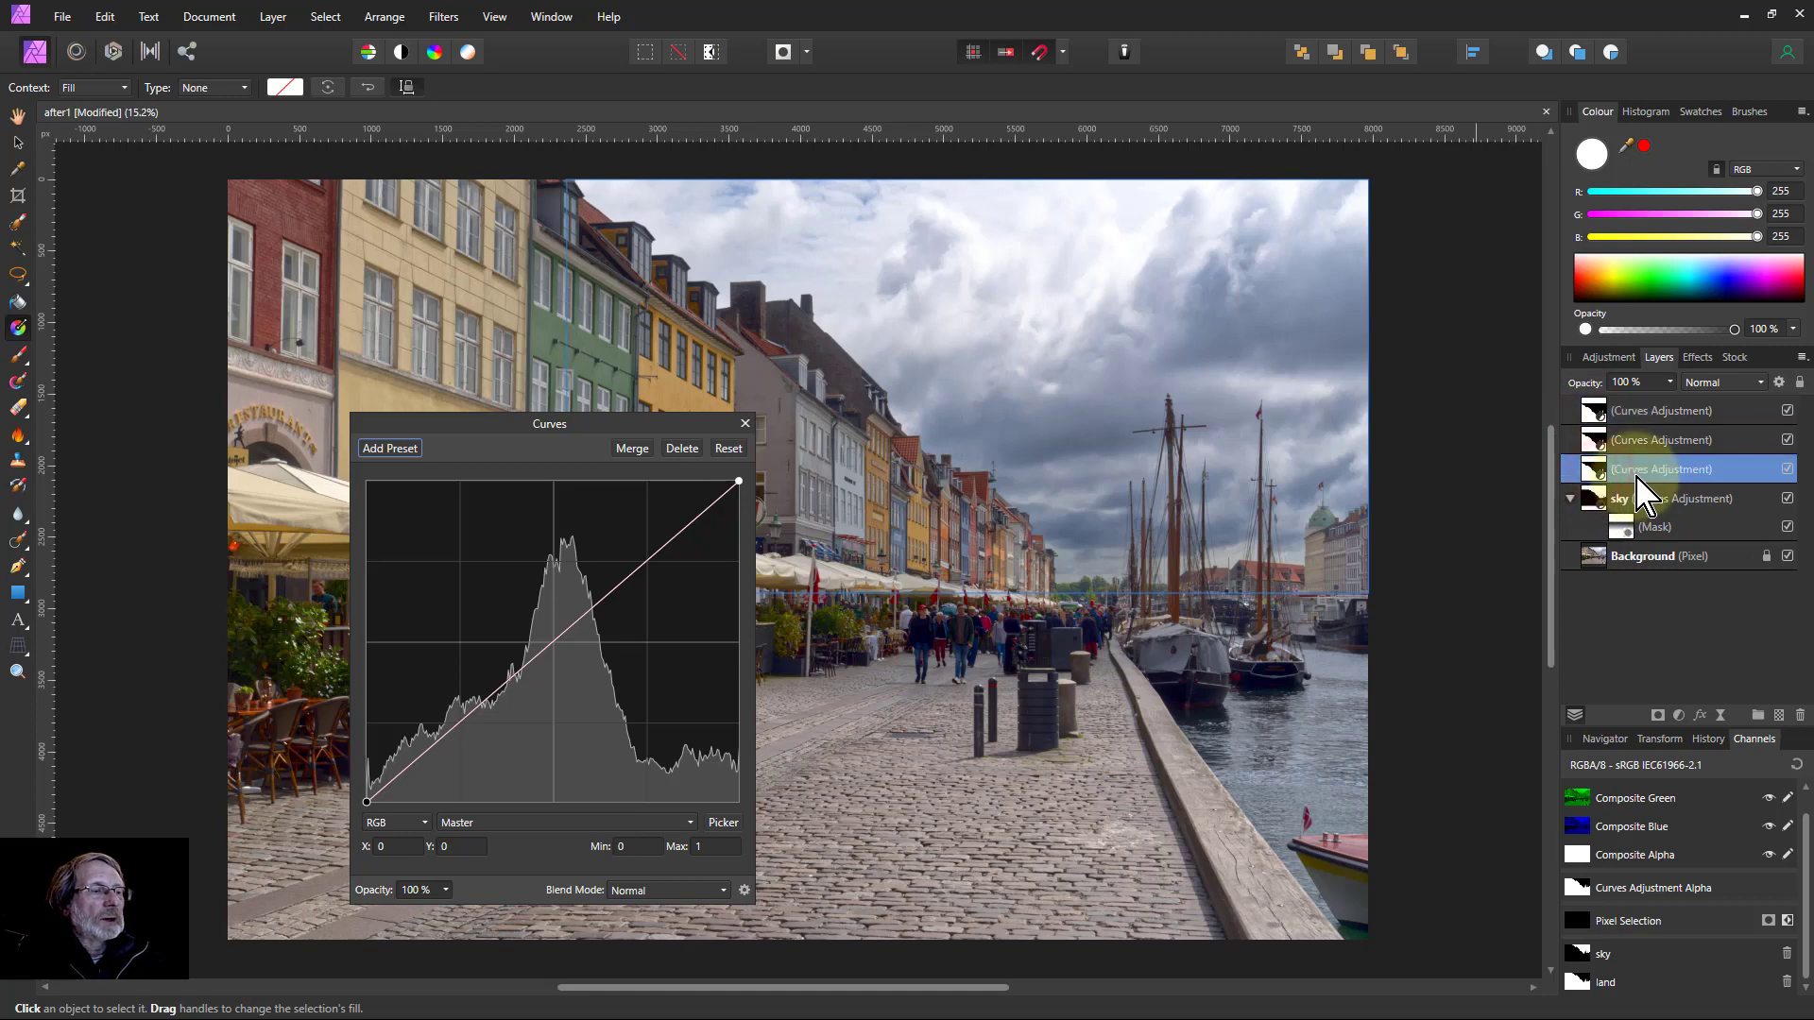
pyautogui.doubleClick(1639, 472)
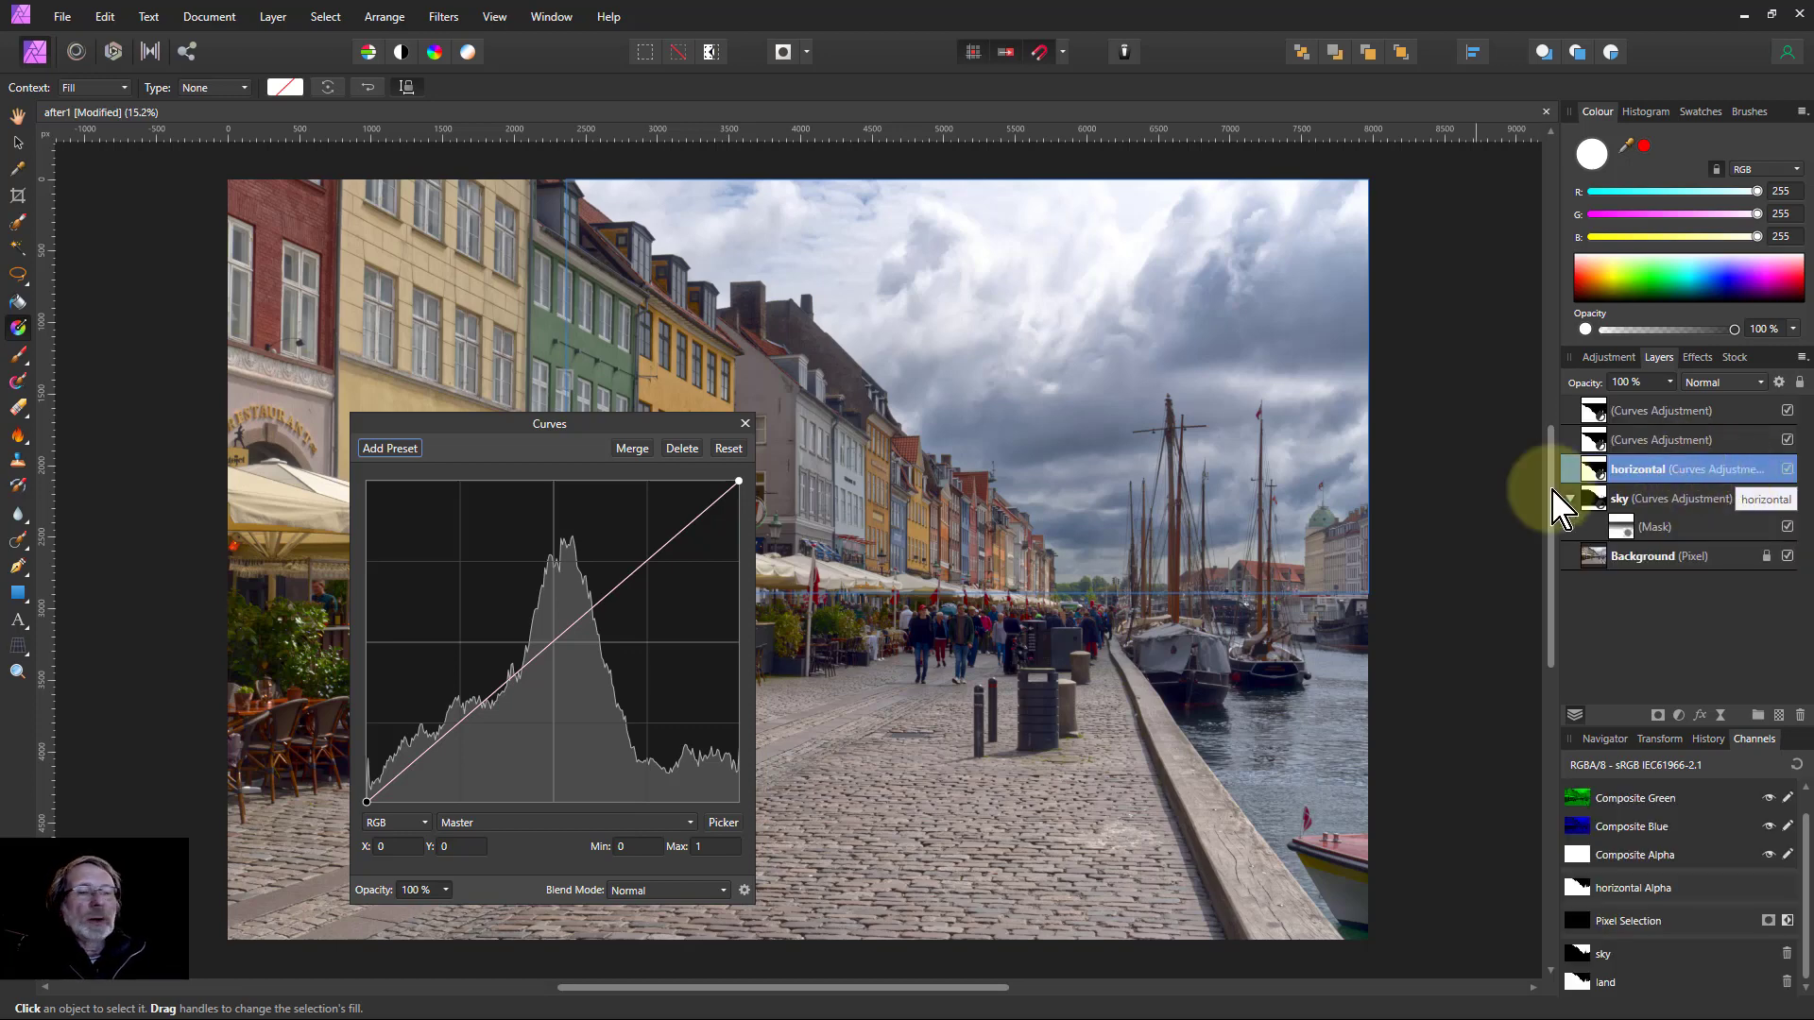
# Give the horizontal layer an S-curve raising highlights (0.6 to 0.685) and deepening shadows.
pyautogui.moveTo(605, 427); pyautogui.dragTo(1186, 439)
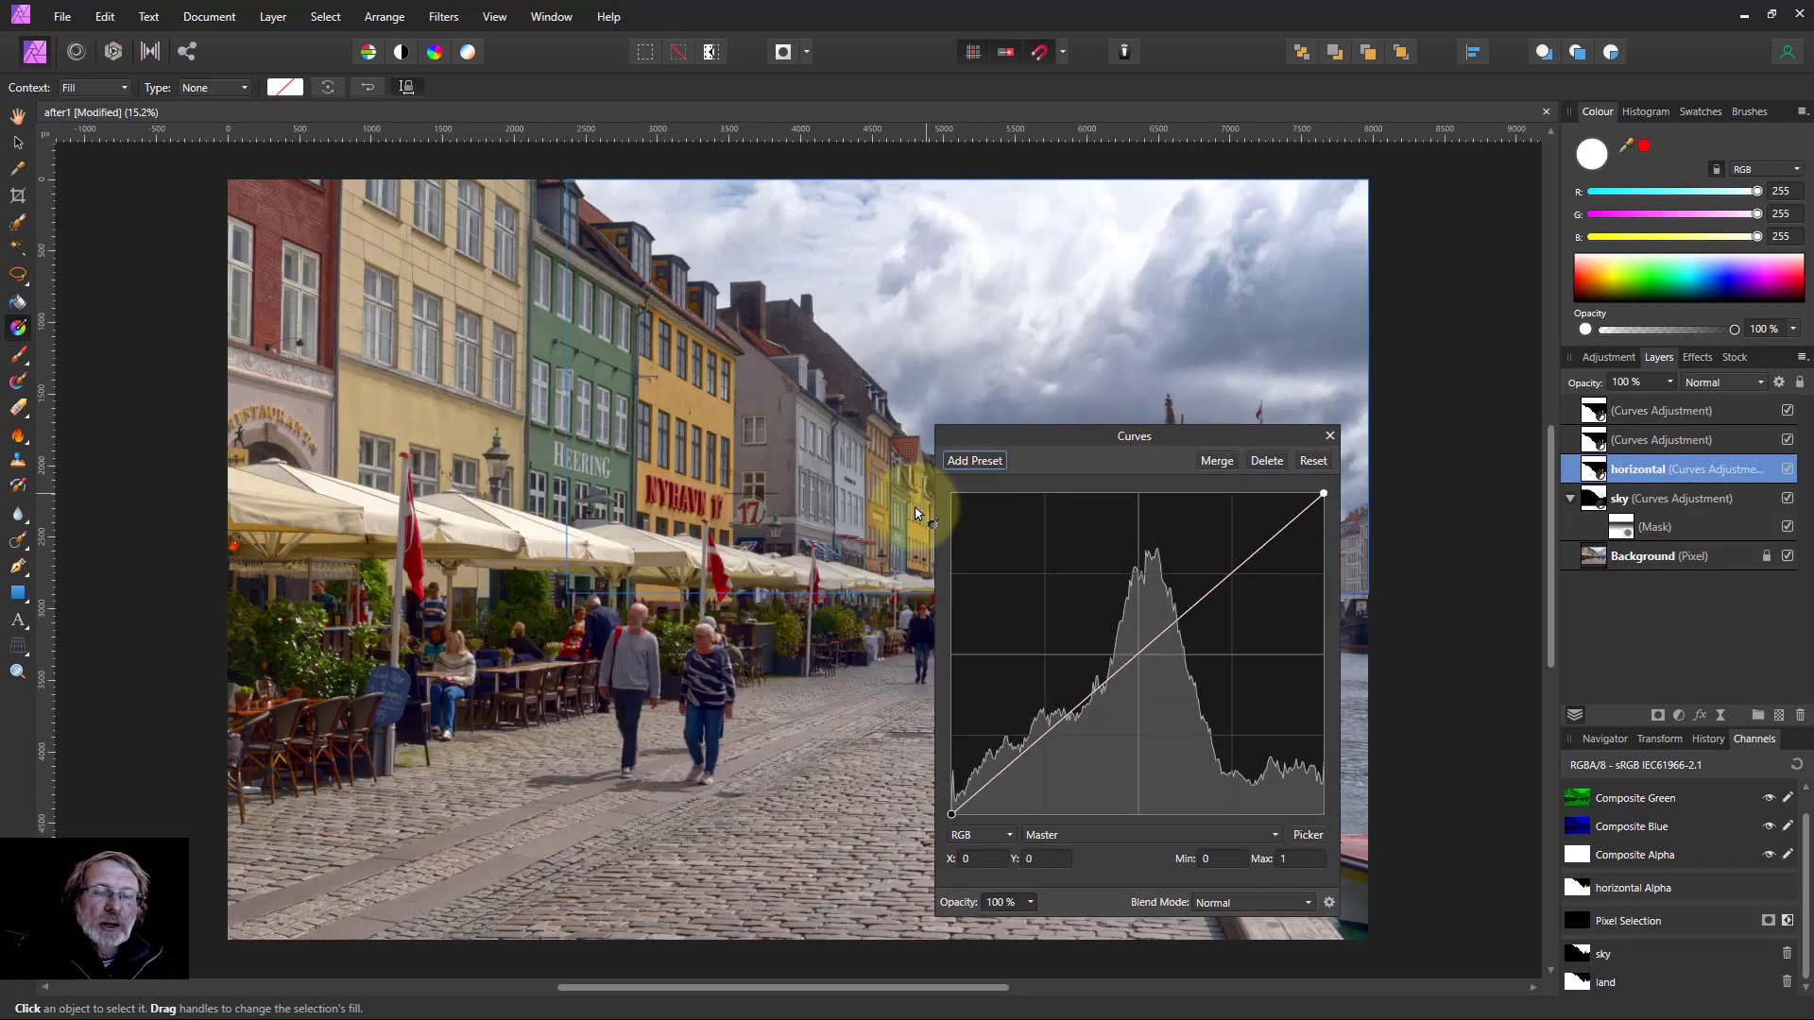
pyautogui.moveTo(1049, 437); pyautogui.dragTo(1203, 454)
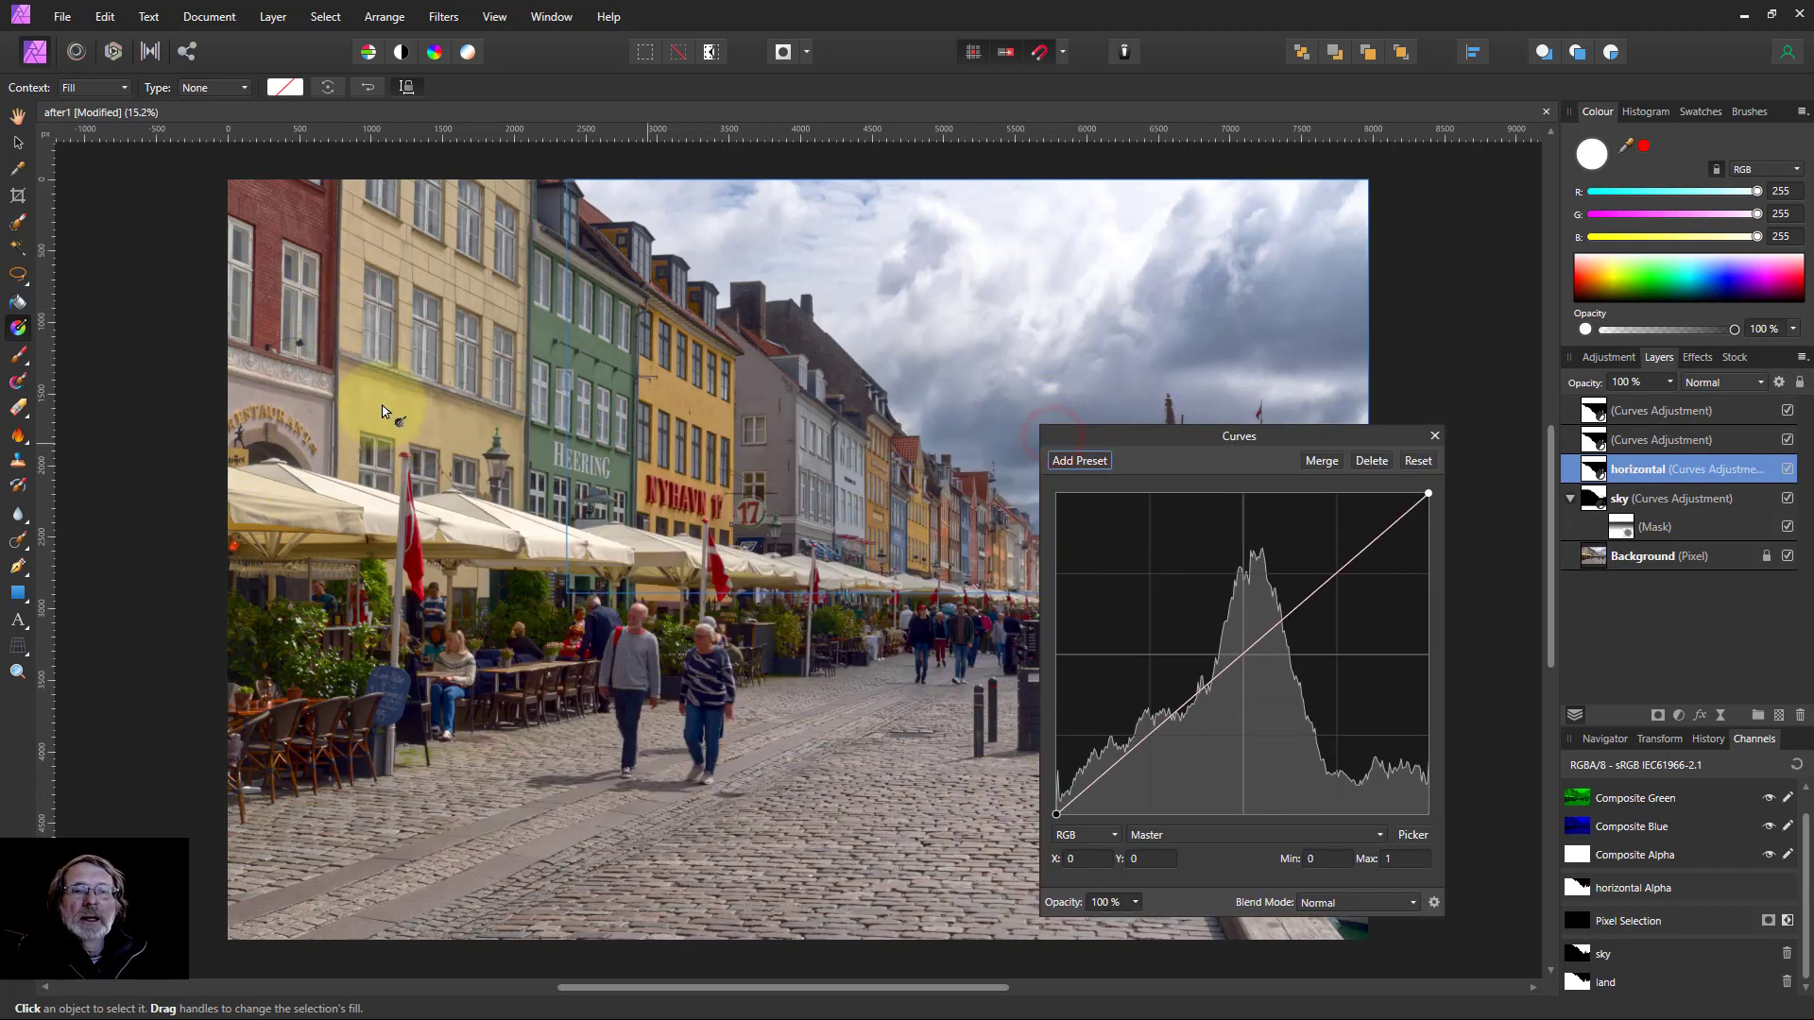
pyautogui.moveTo(1290, 611); pyautogui.dragTo(1280, 597)
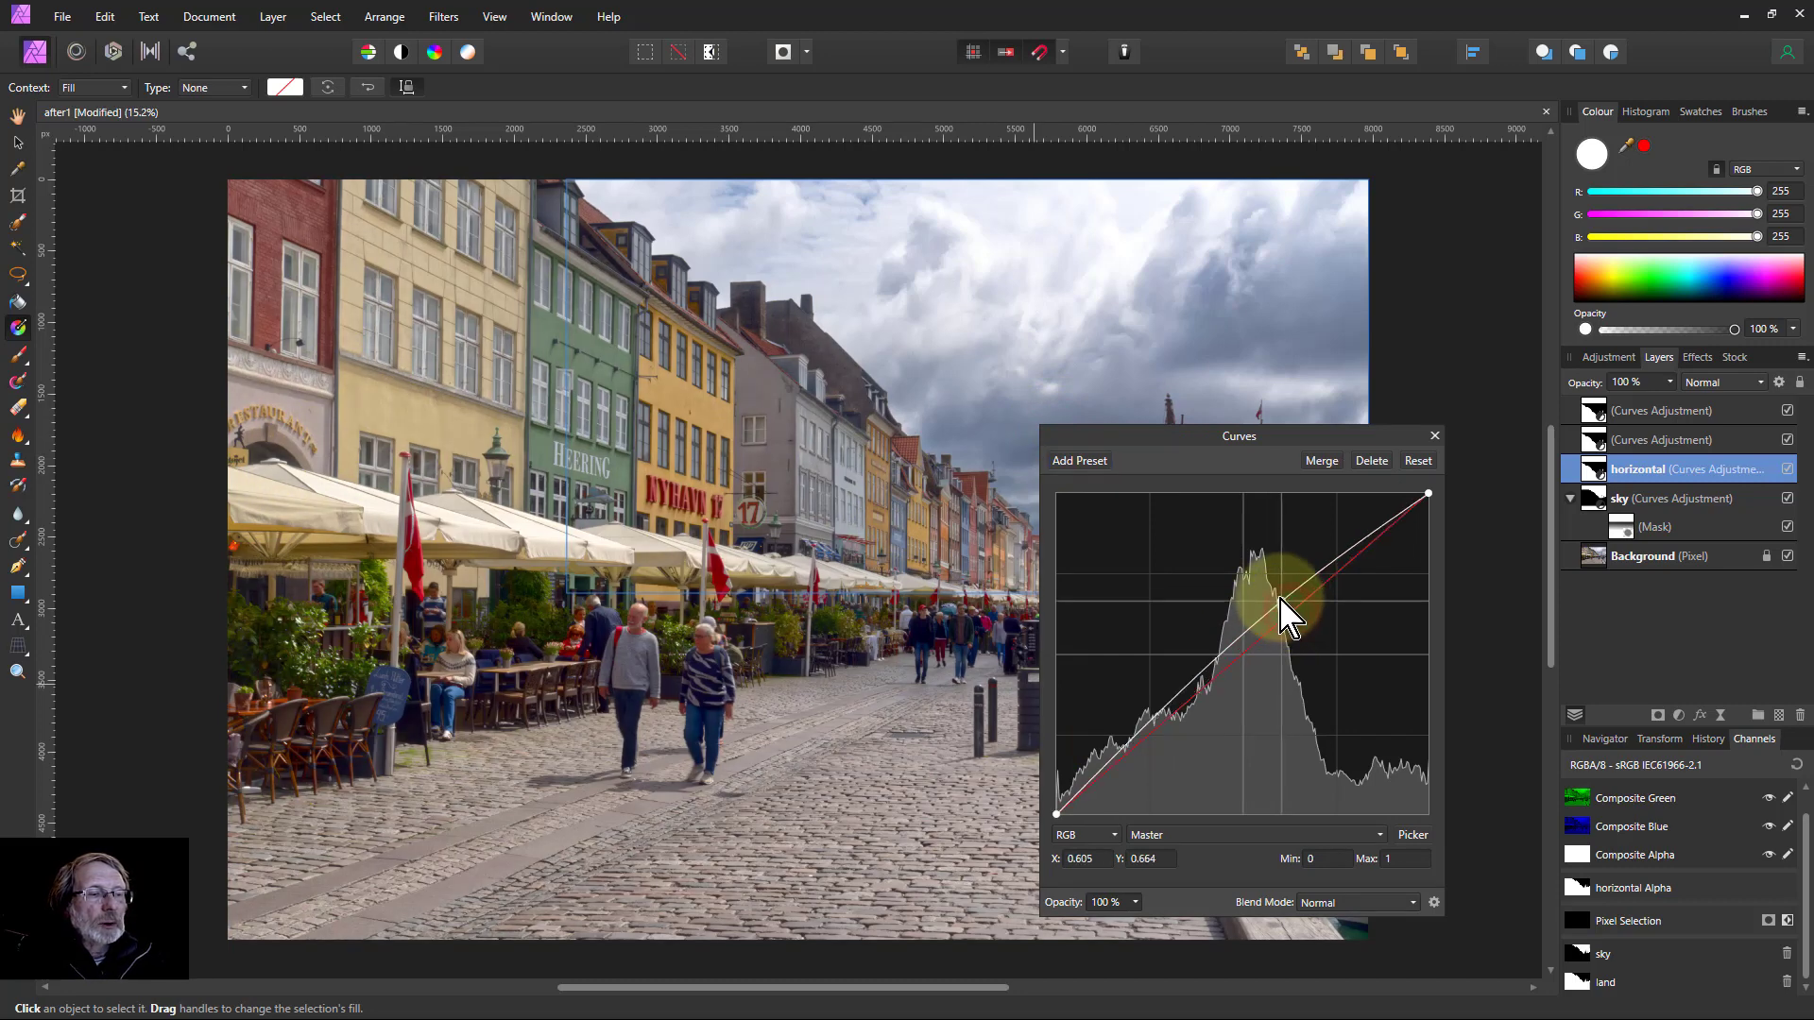
pyautogui.click(1103, 770)
pyautogui.moveTo(1106, 772); pyautogui.dragTo(1114, 781)
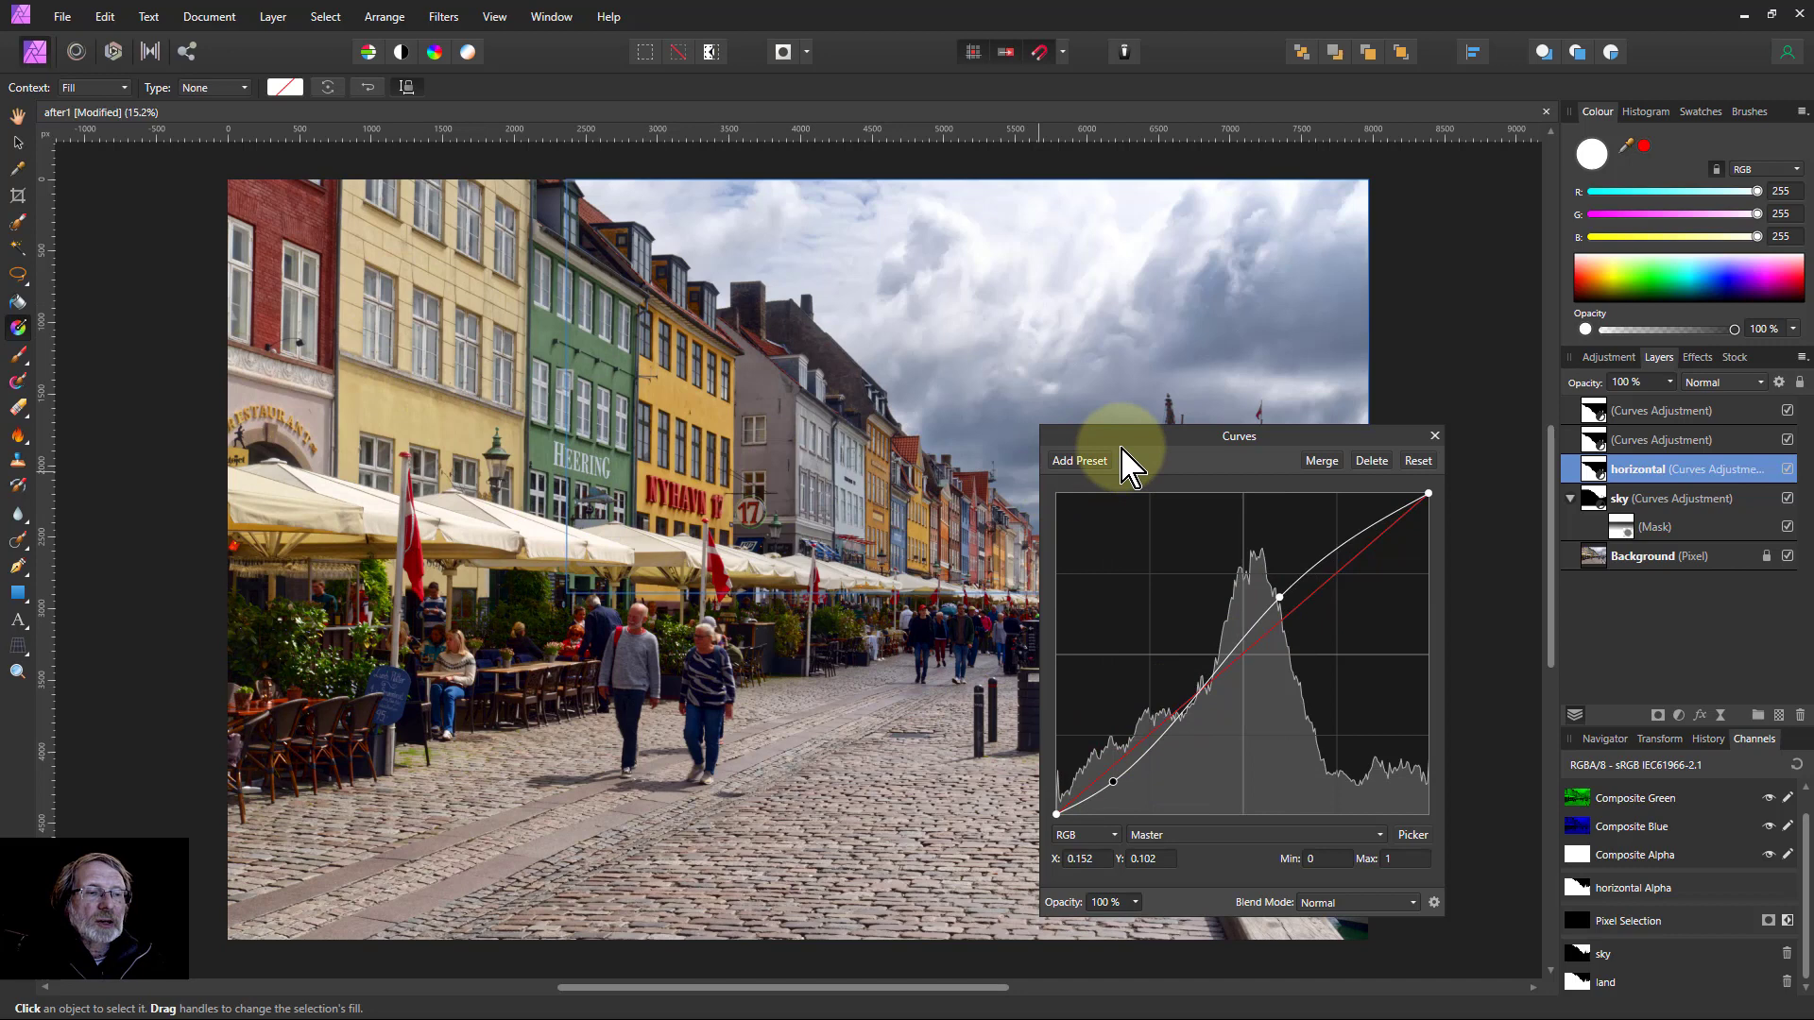
pyautogui.moveTo(1136, 462); pyautogui.dragTo(1251, 503)
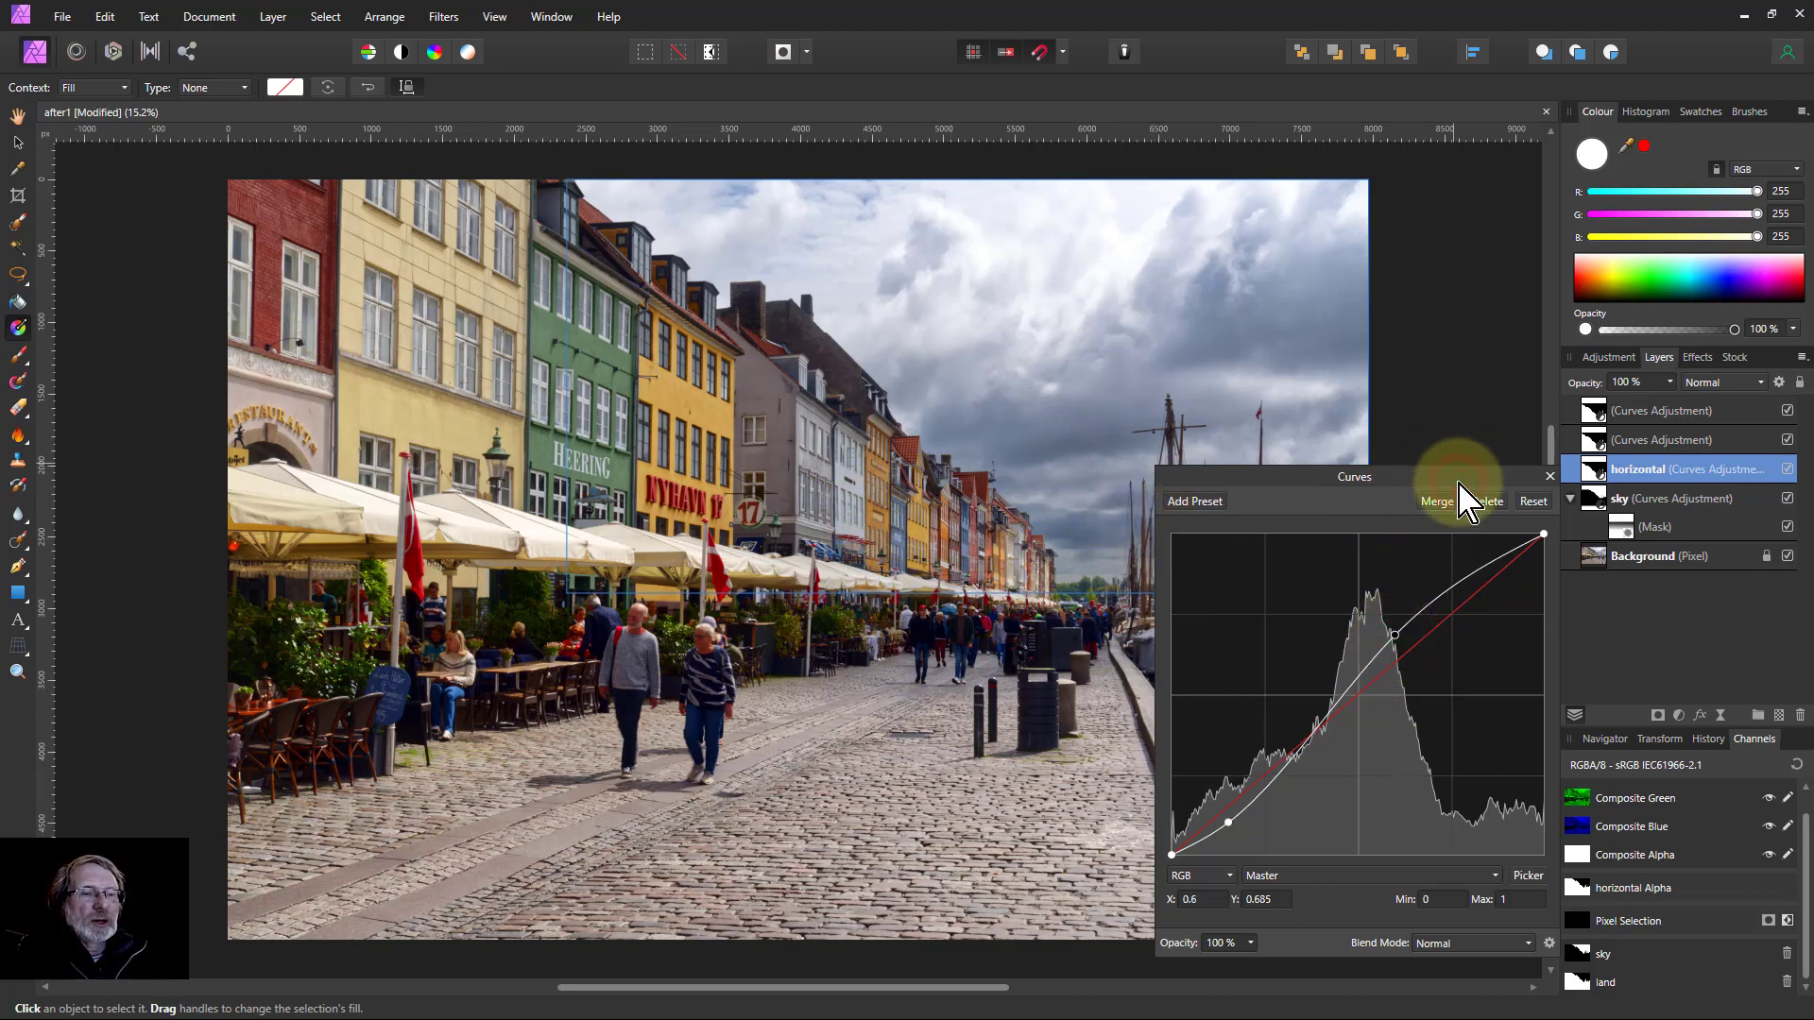
pyautogui.moveTo(1464, 500); pyautogui.dragTo(1371, 440)
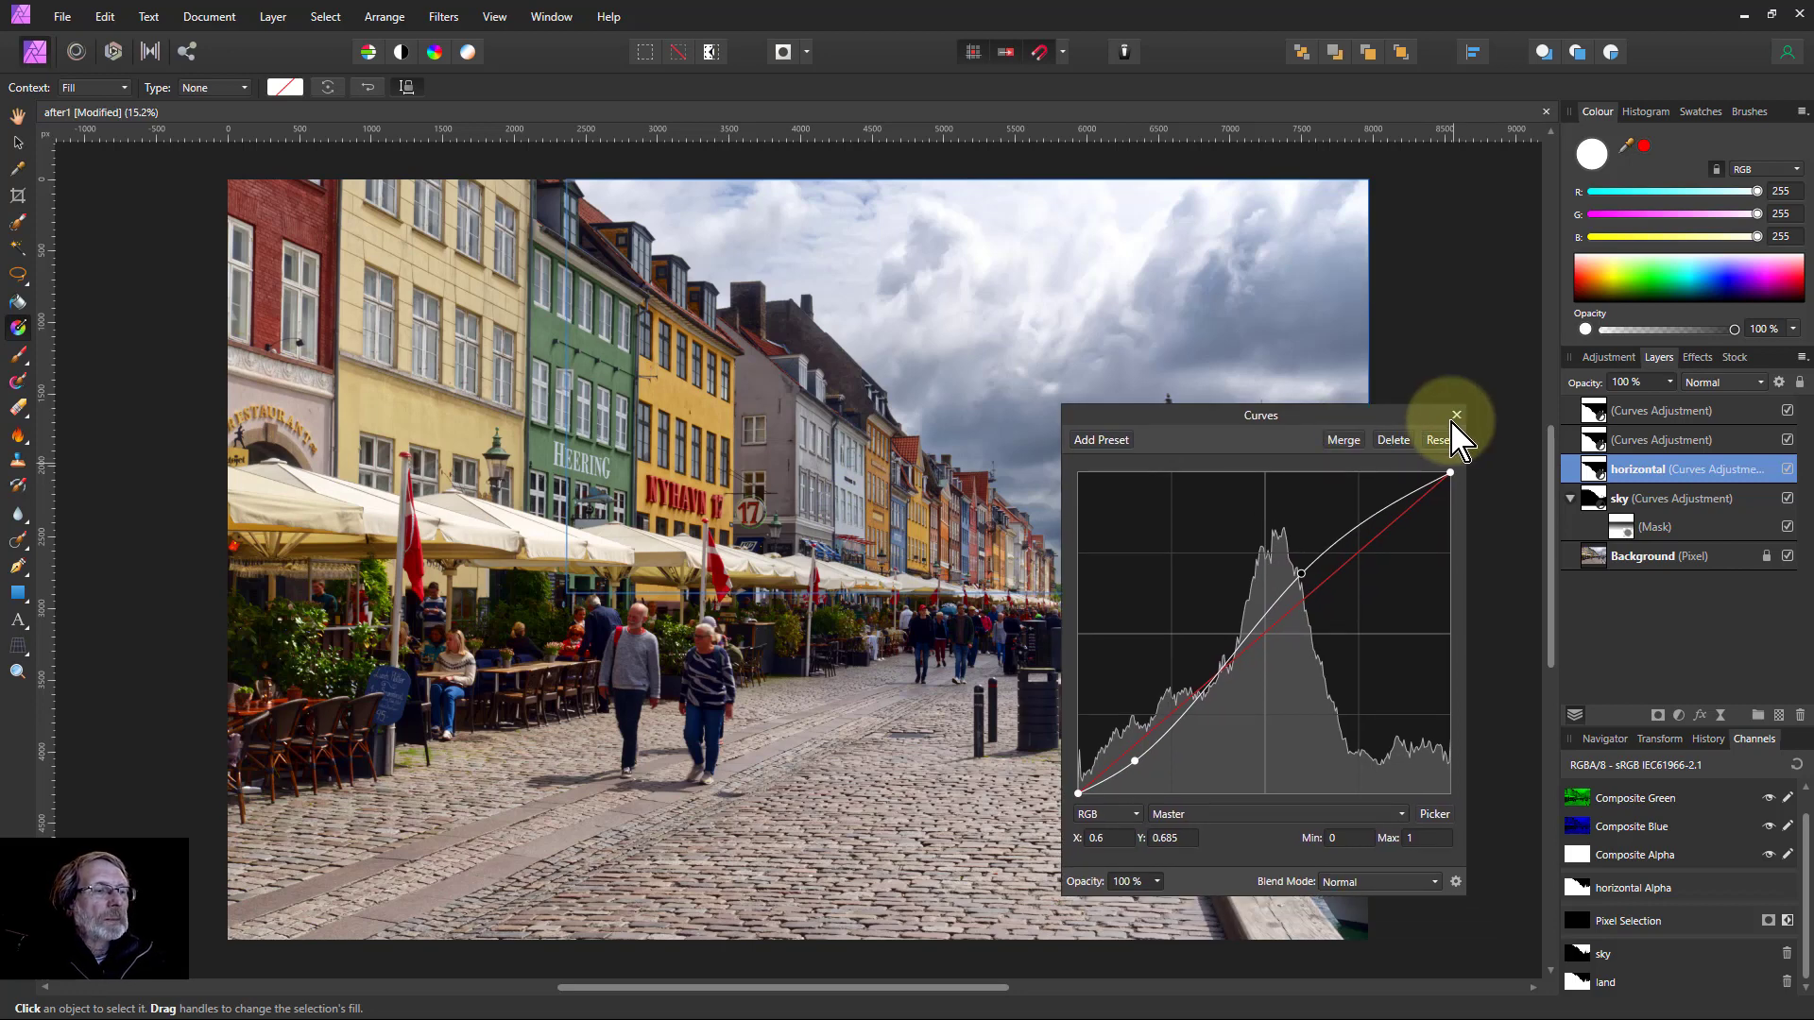
pyautogui.click(1456, 415)
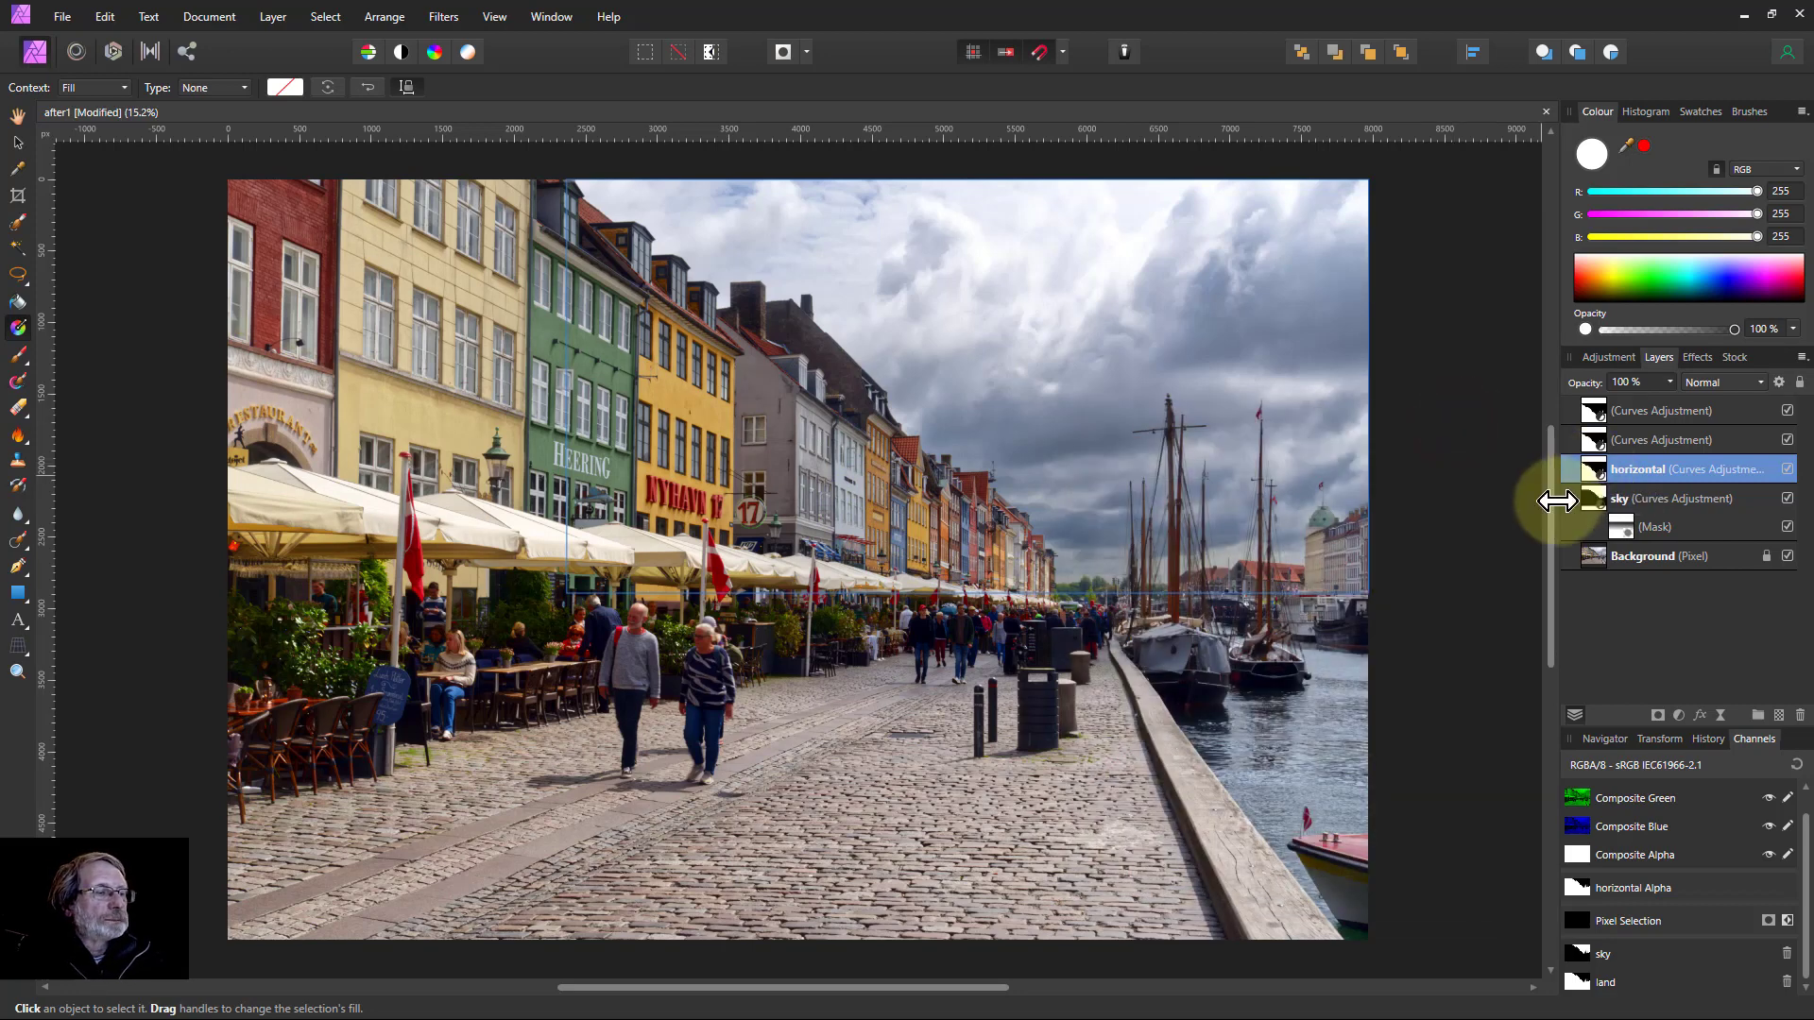
# Add a mask to the horizontal layer with a linear gradient from the photo's left edge toward the masts.
pyautogui.click(1657, 715)
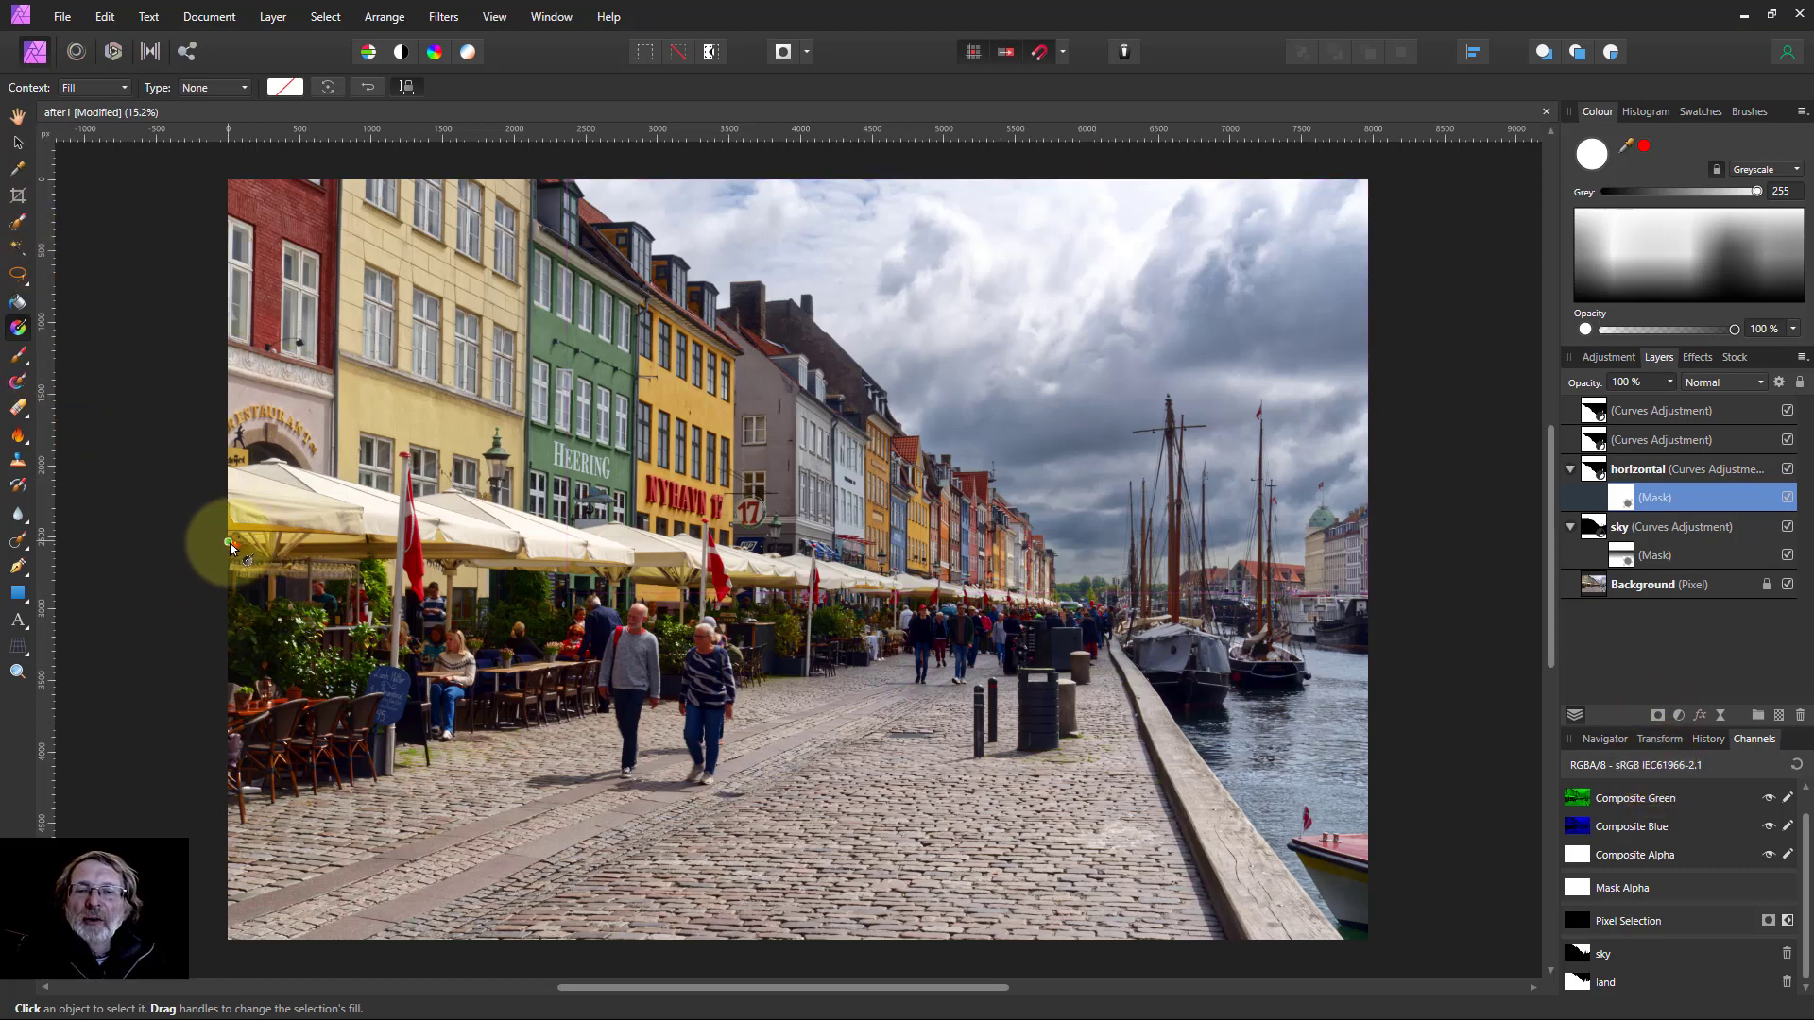
pyautogui.click(21, 330)
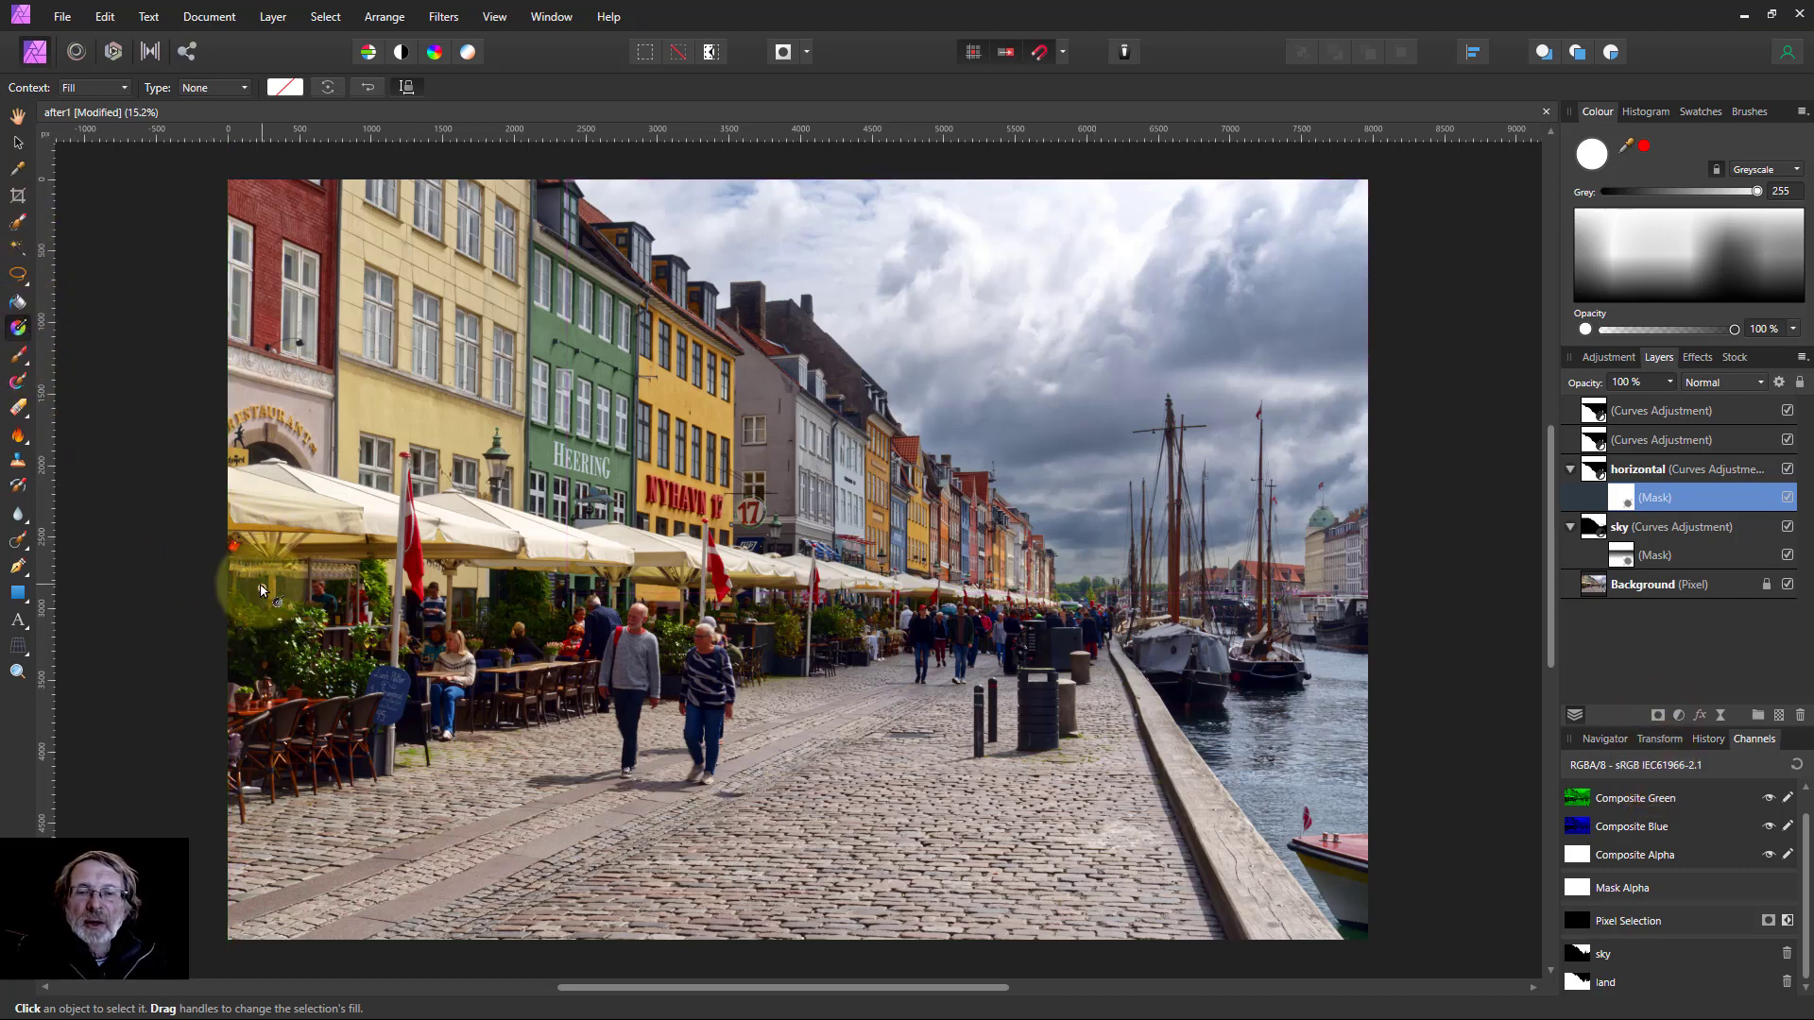
pyautogui.moveTo(228, 560); pyautogui.dragTo(1070, 579)
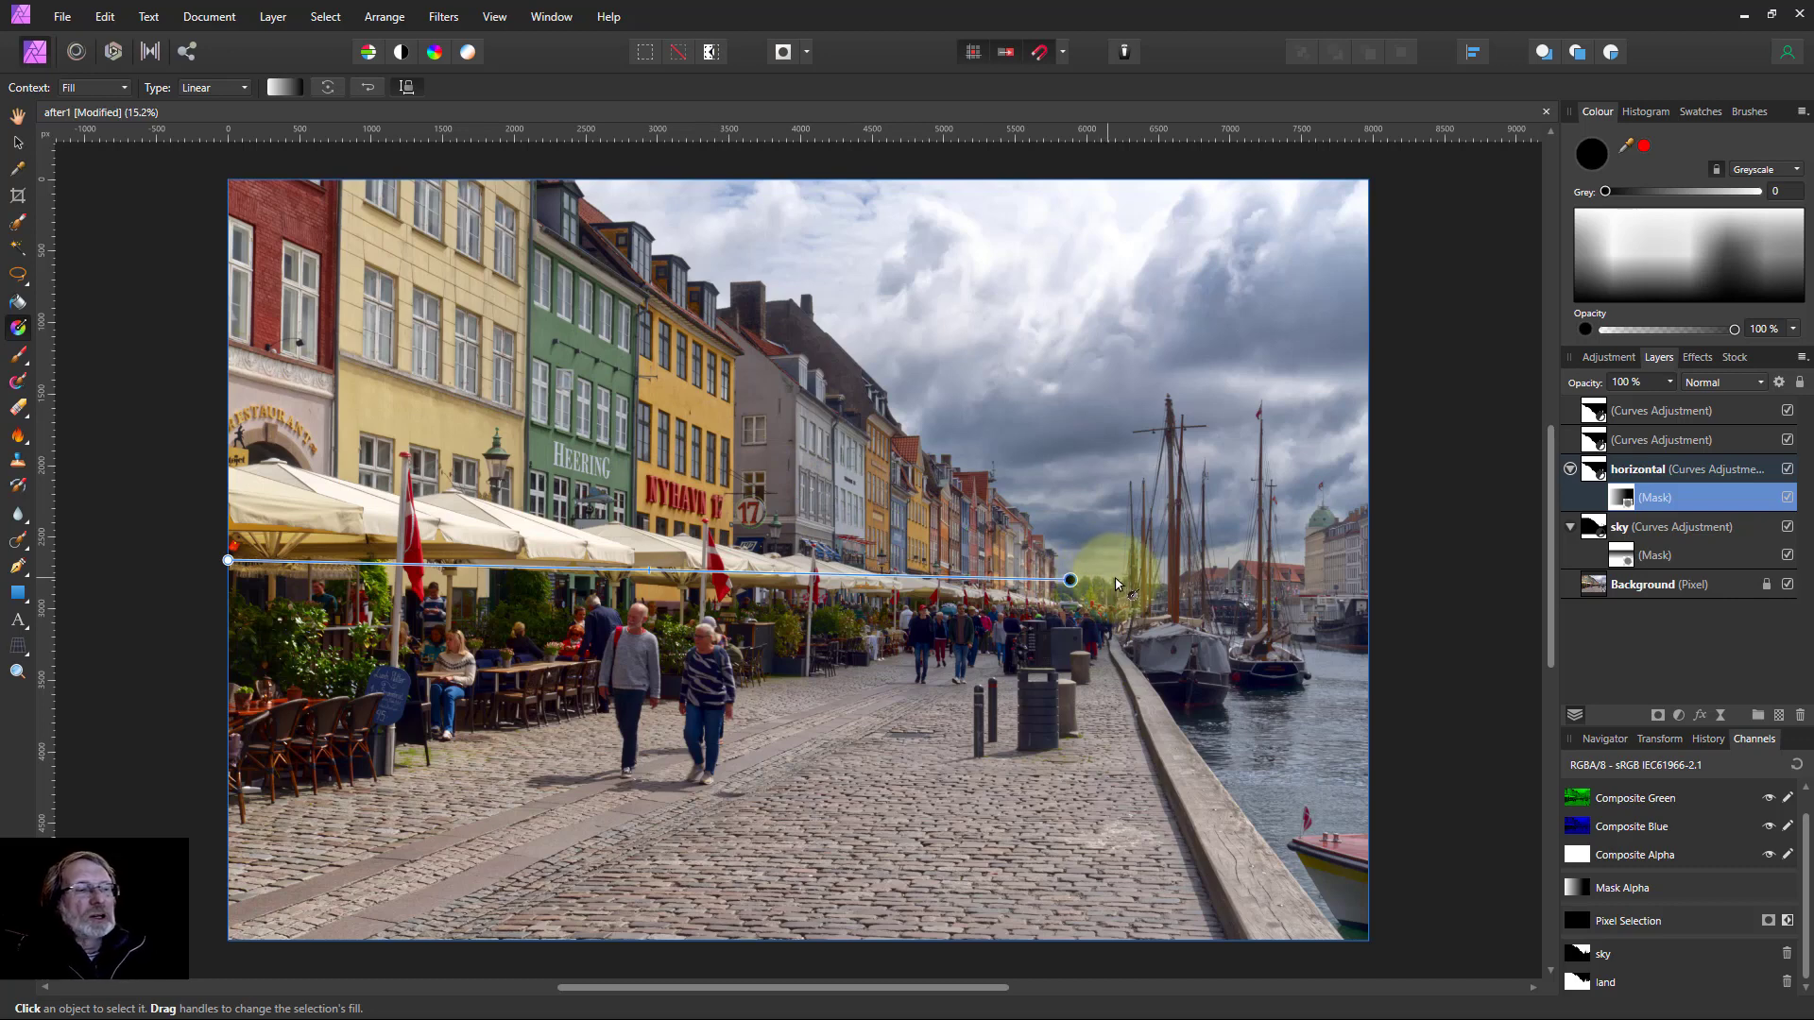
# Rename the second curves layer 'diagonal' and raise its midpoint to about 0.386/0.588.
pyautogui.click(1682, 440)
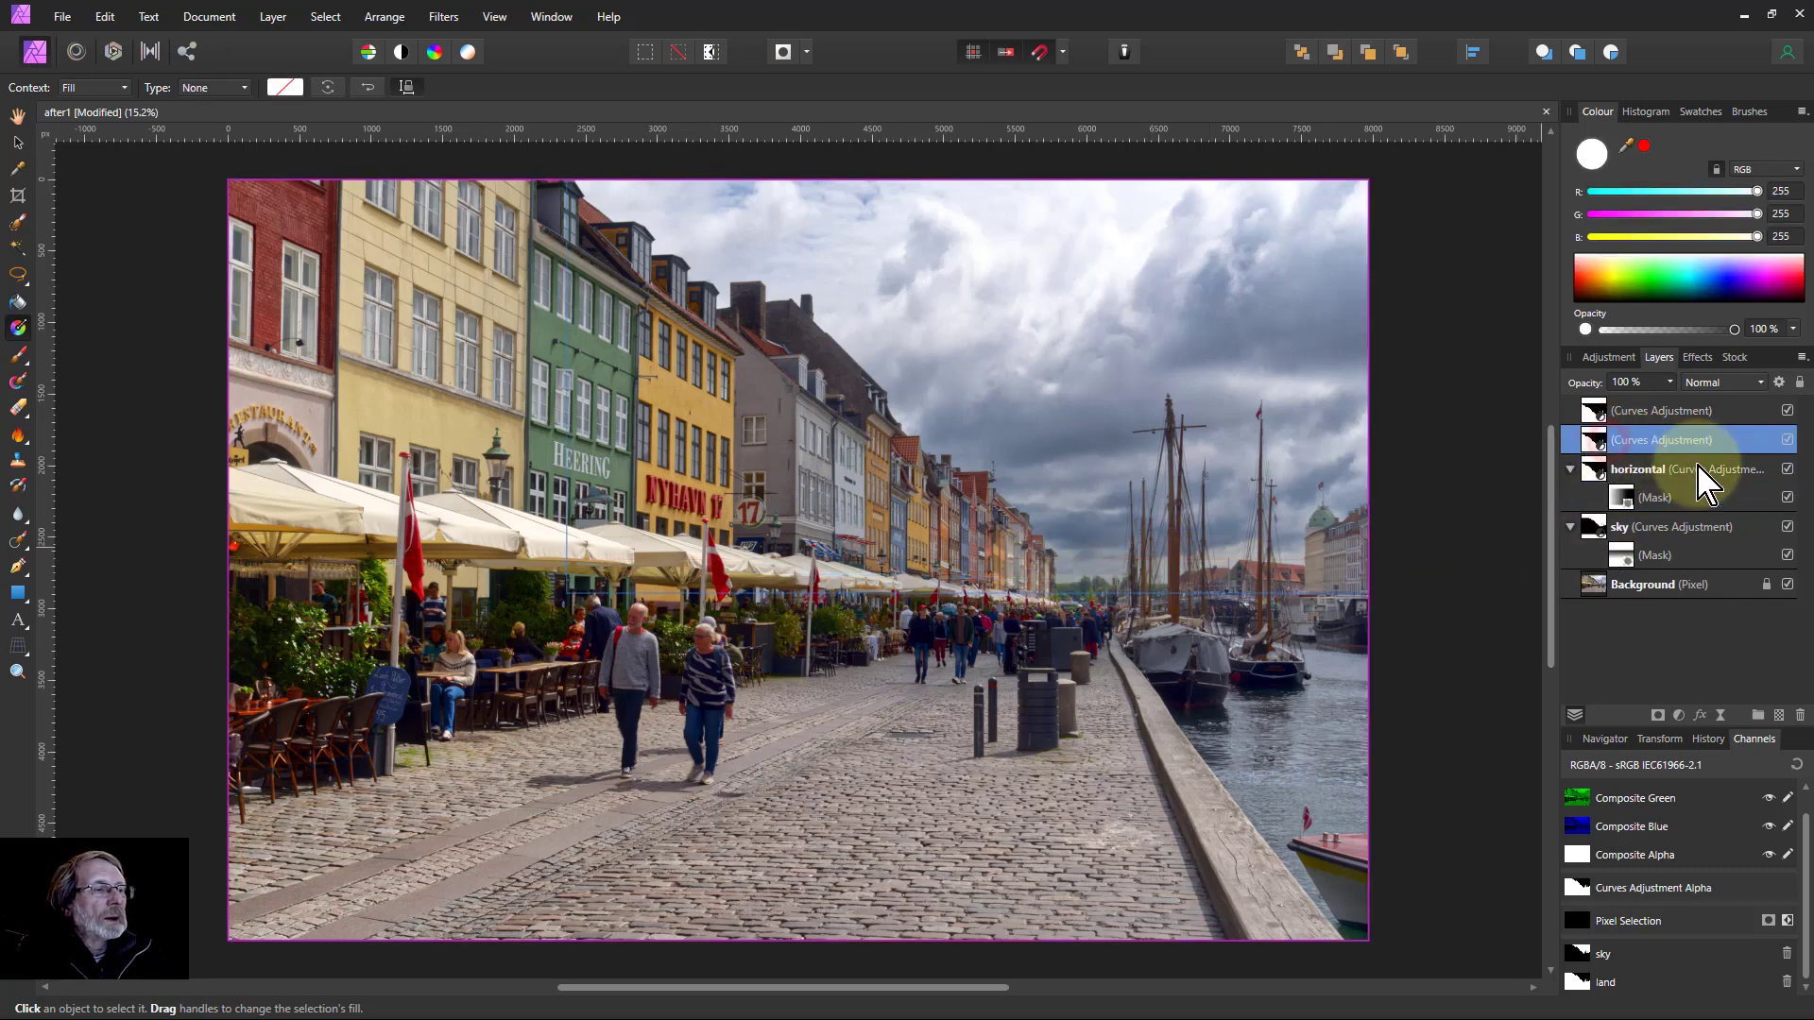
pyautogui.doubleClick(1647, 440)
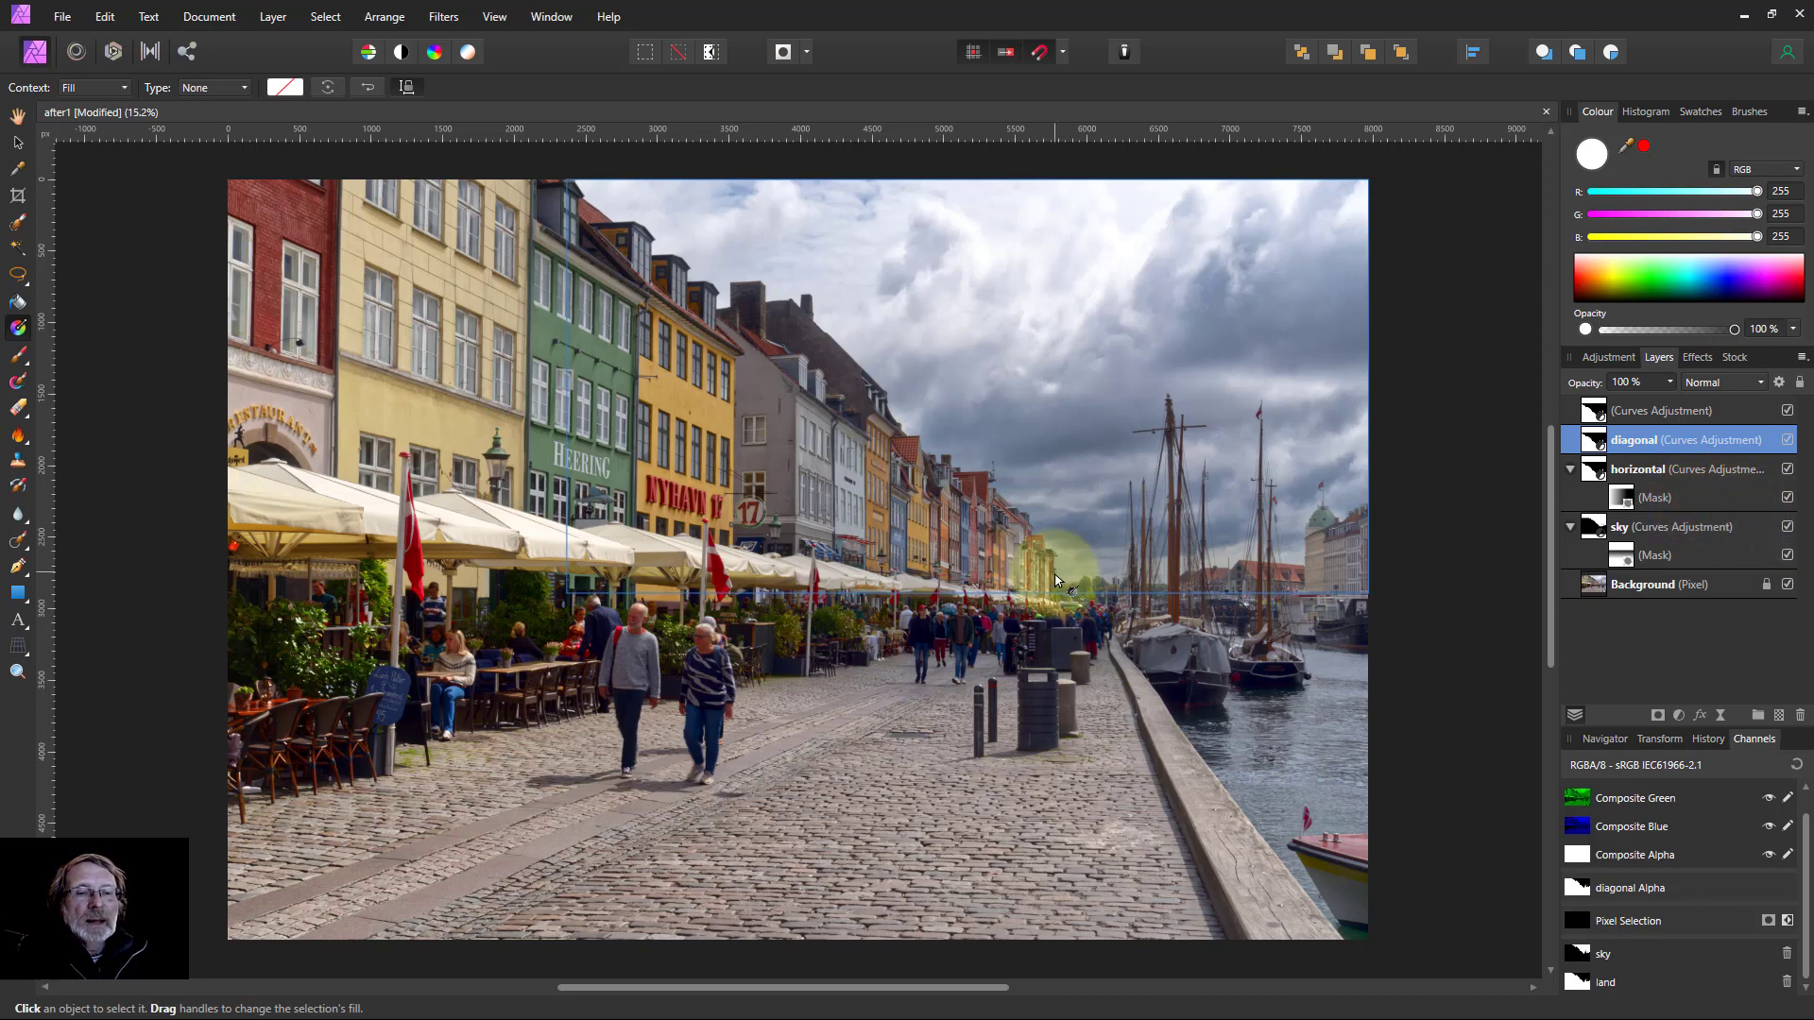
pyautogui.doubleClick(1594, 440)
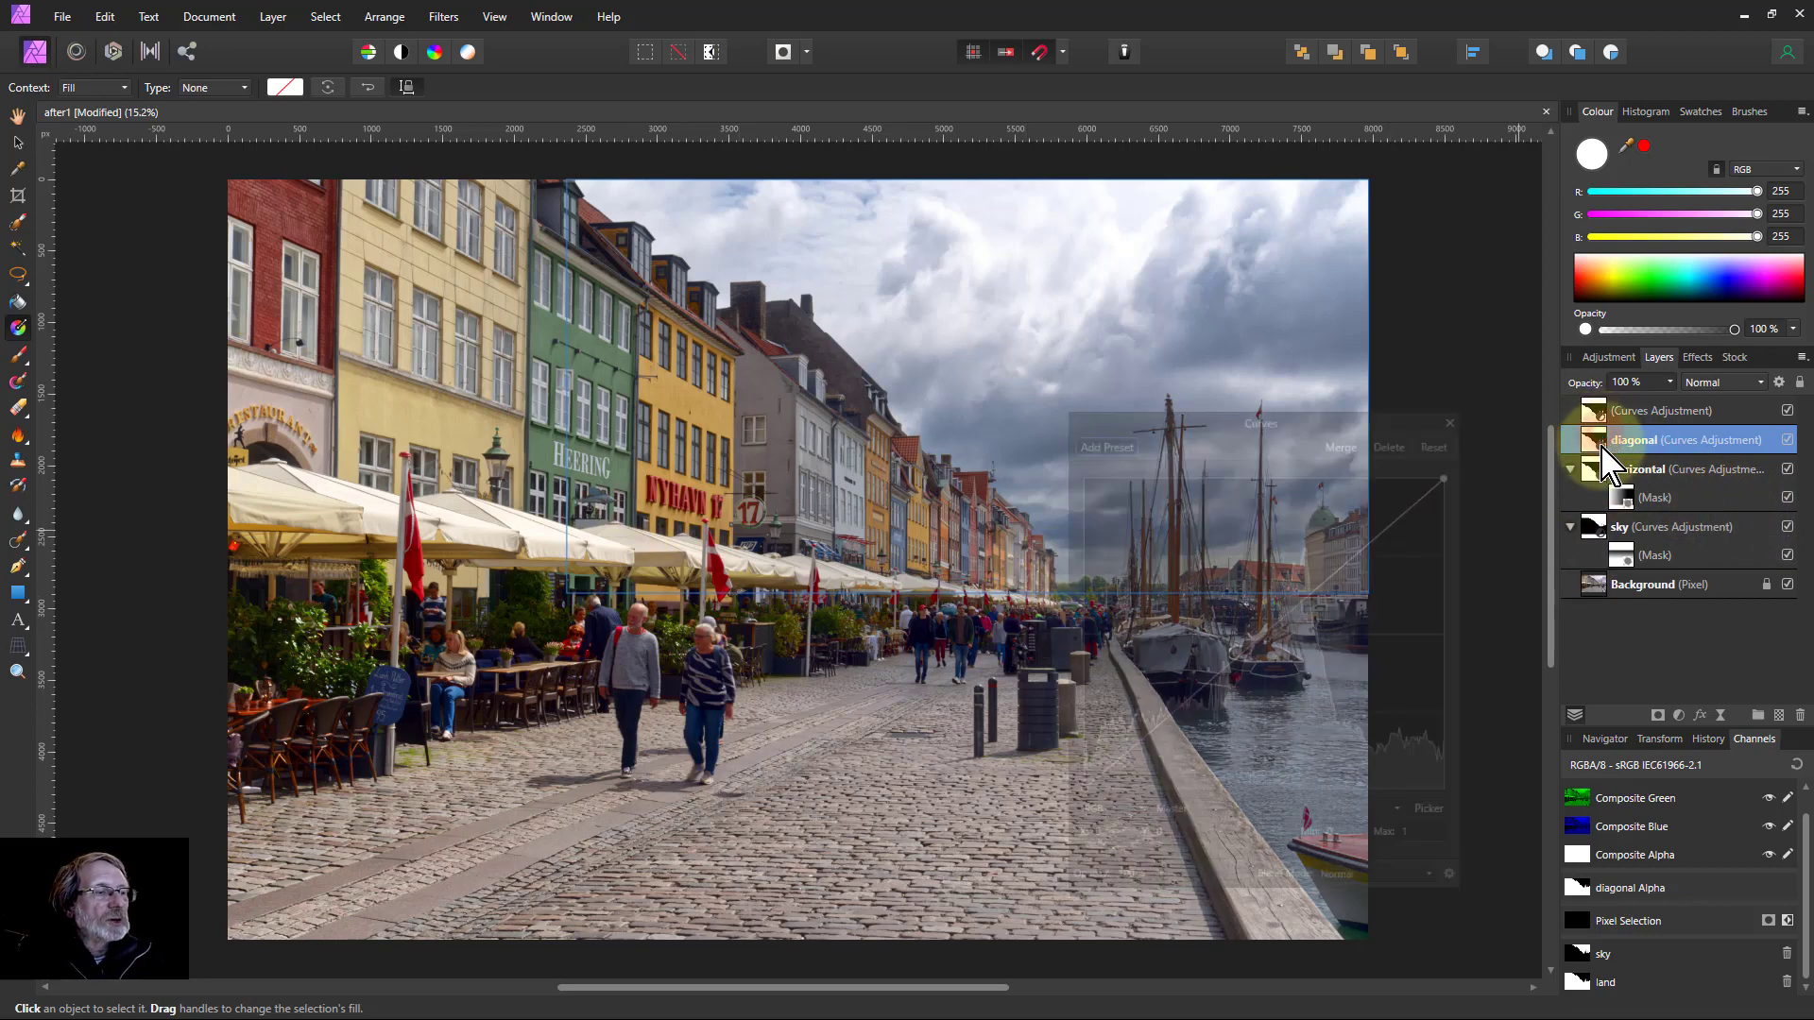
pyautogui.moveTo(1249, 650); pyautogui.dragTo(1222, 606)
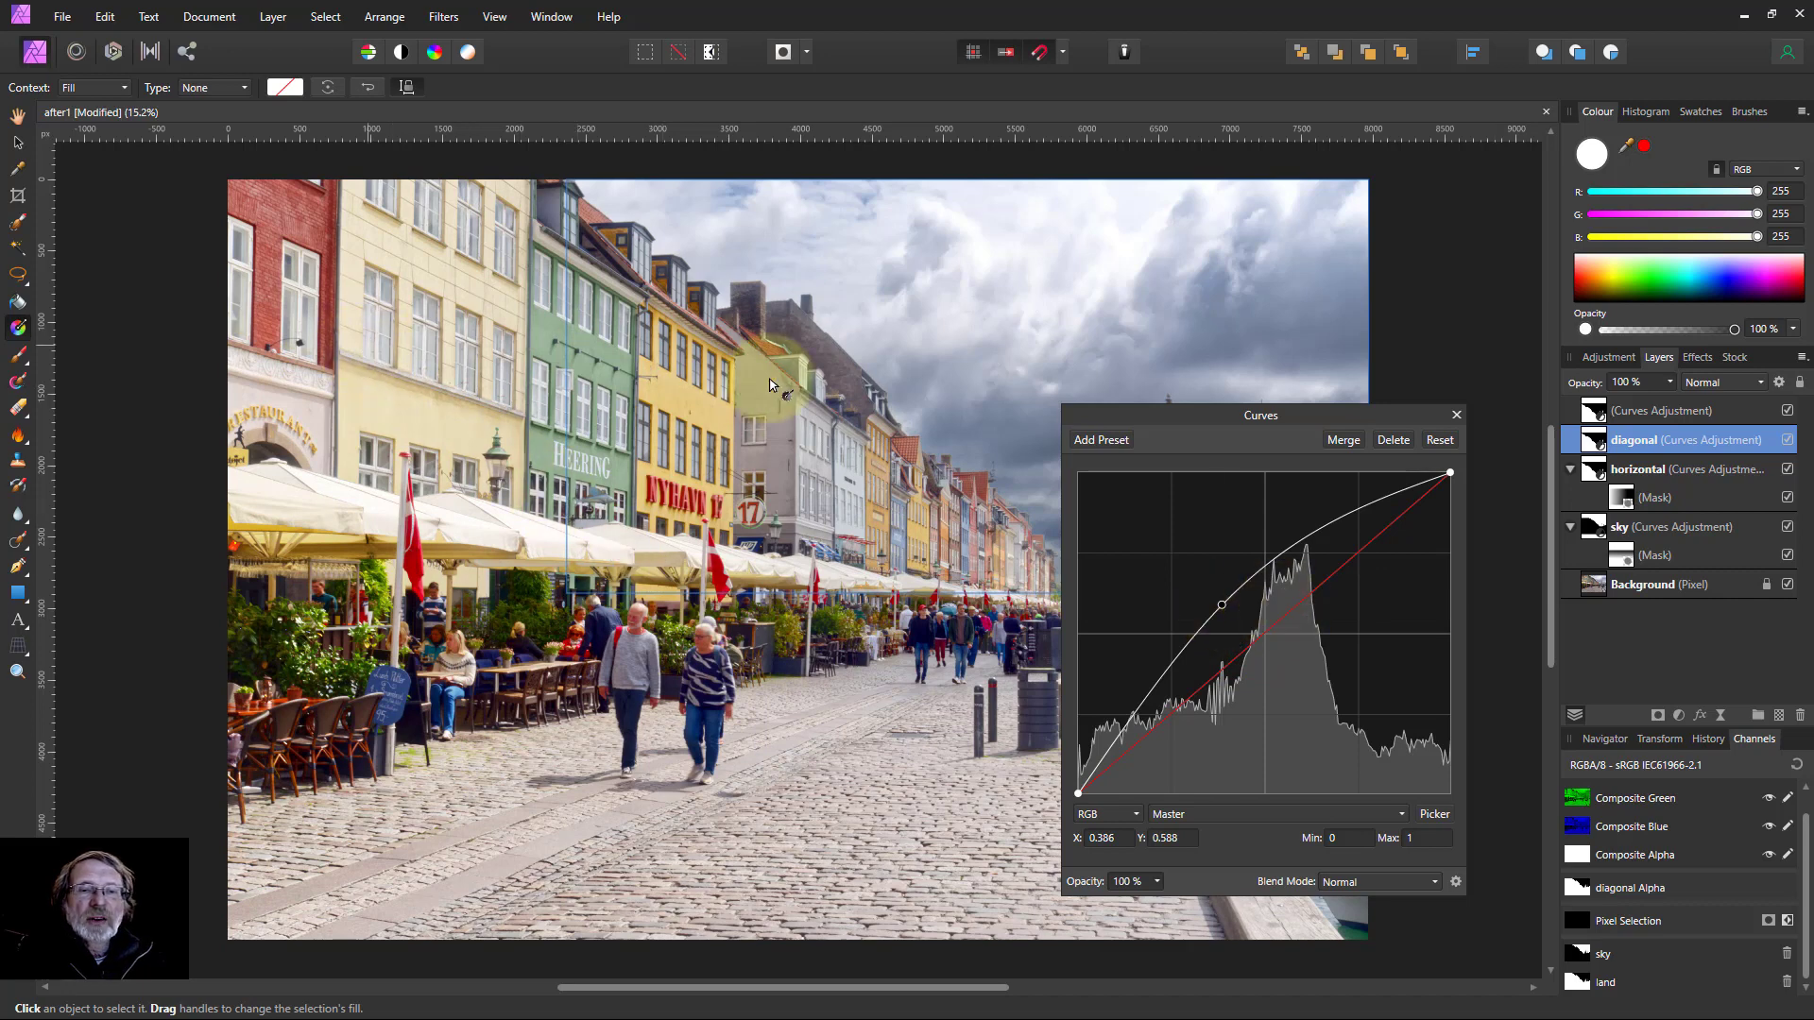
pyautogui.click(1456, 417)
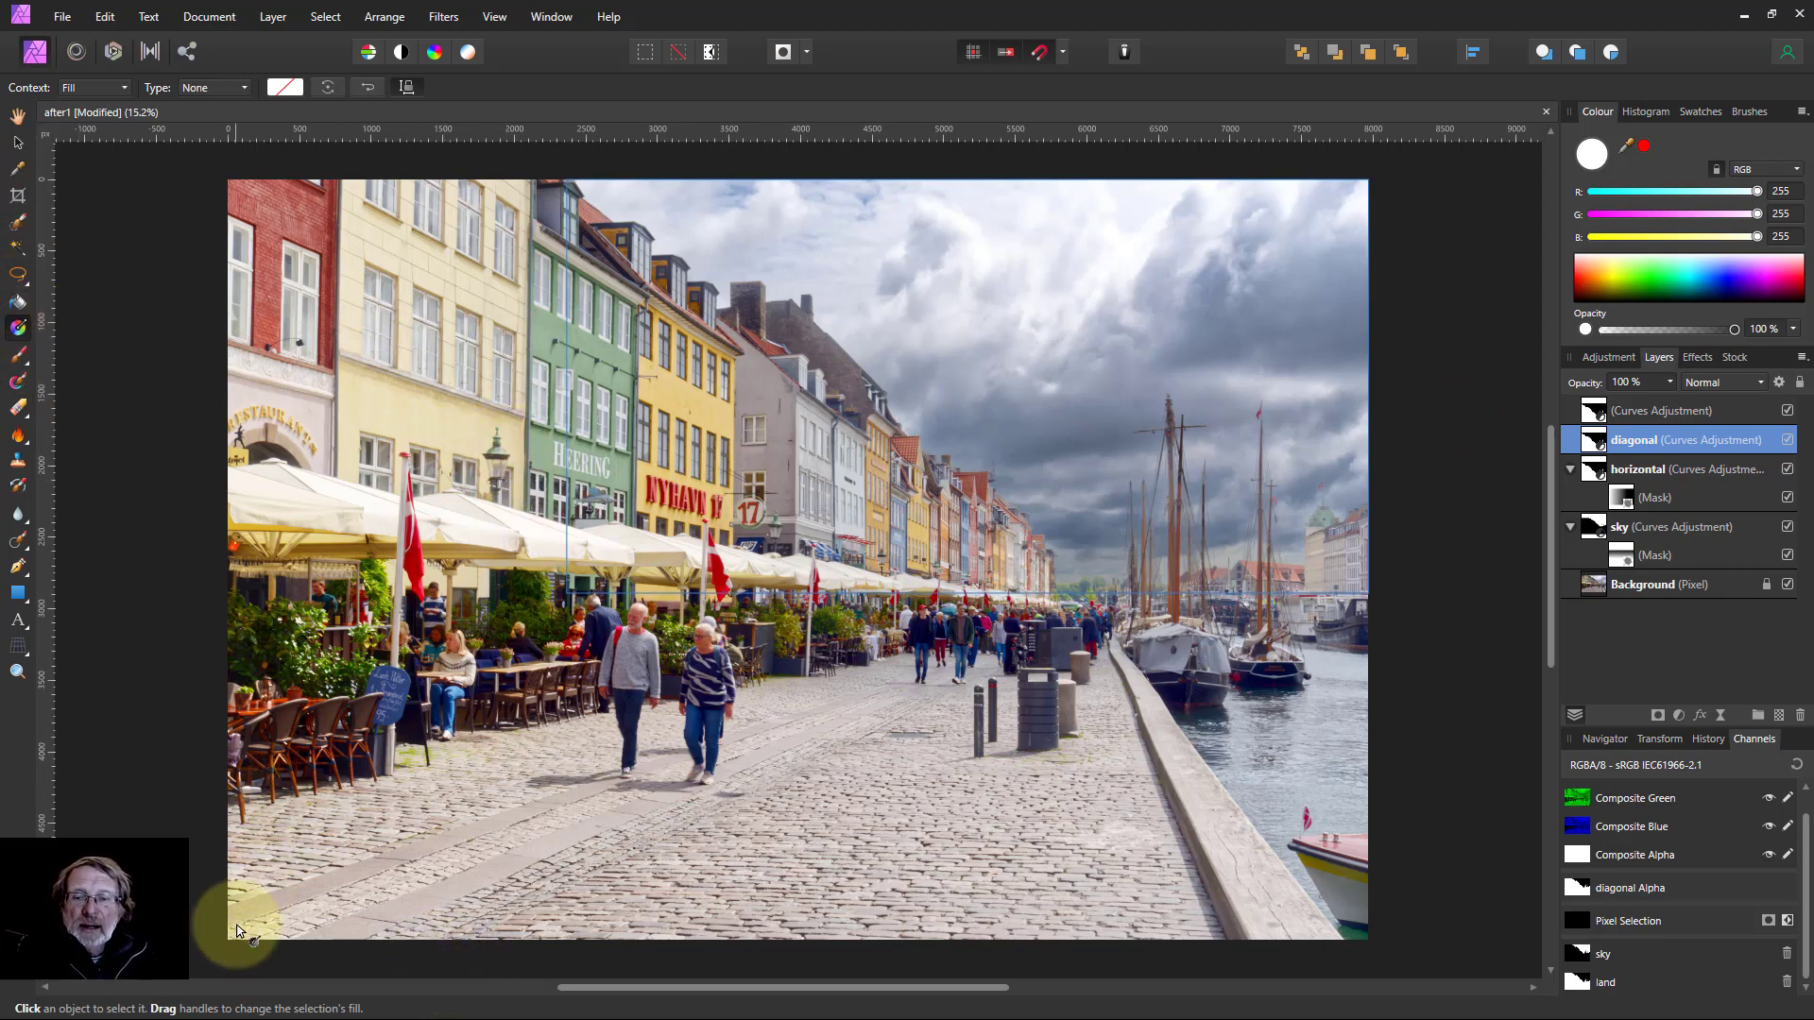
# Mask the diagonal layer with a gradient from the bottom-left corner, then rename the top curves layer 'spot'.
pyautogui.moveTo(228, 941); pyautogui.dragTo(1058, 603)
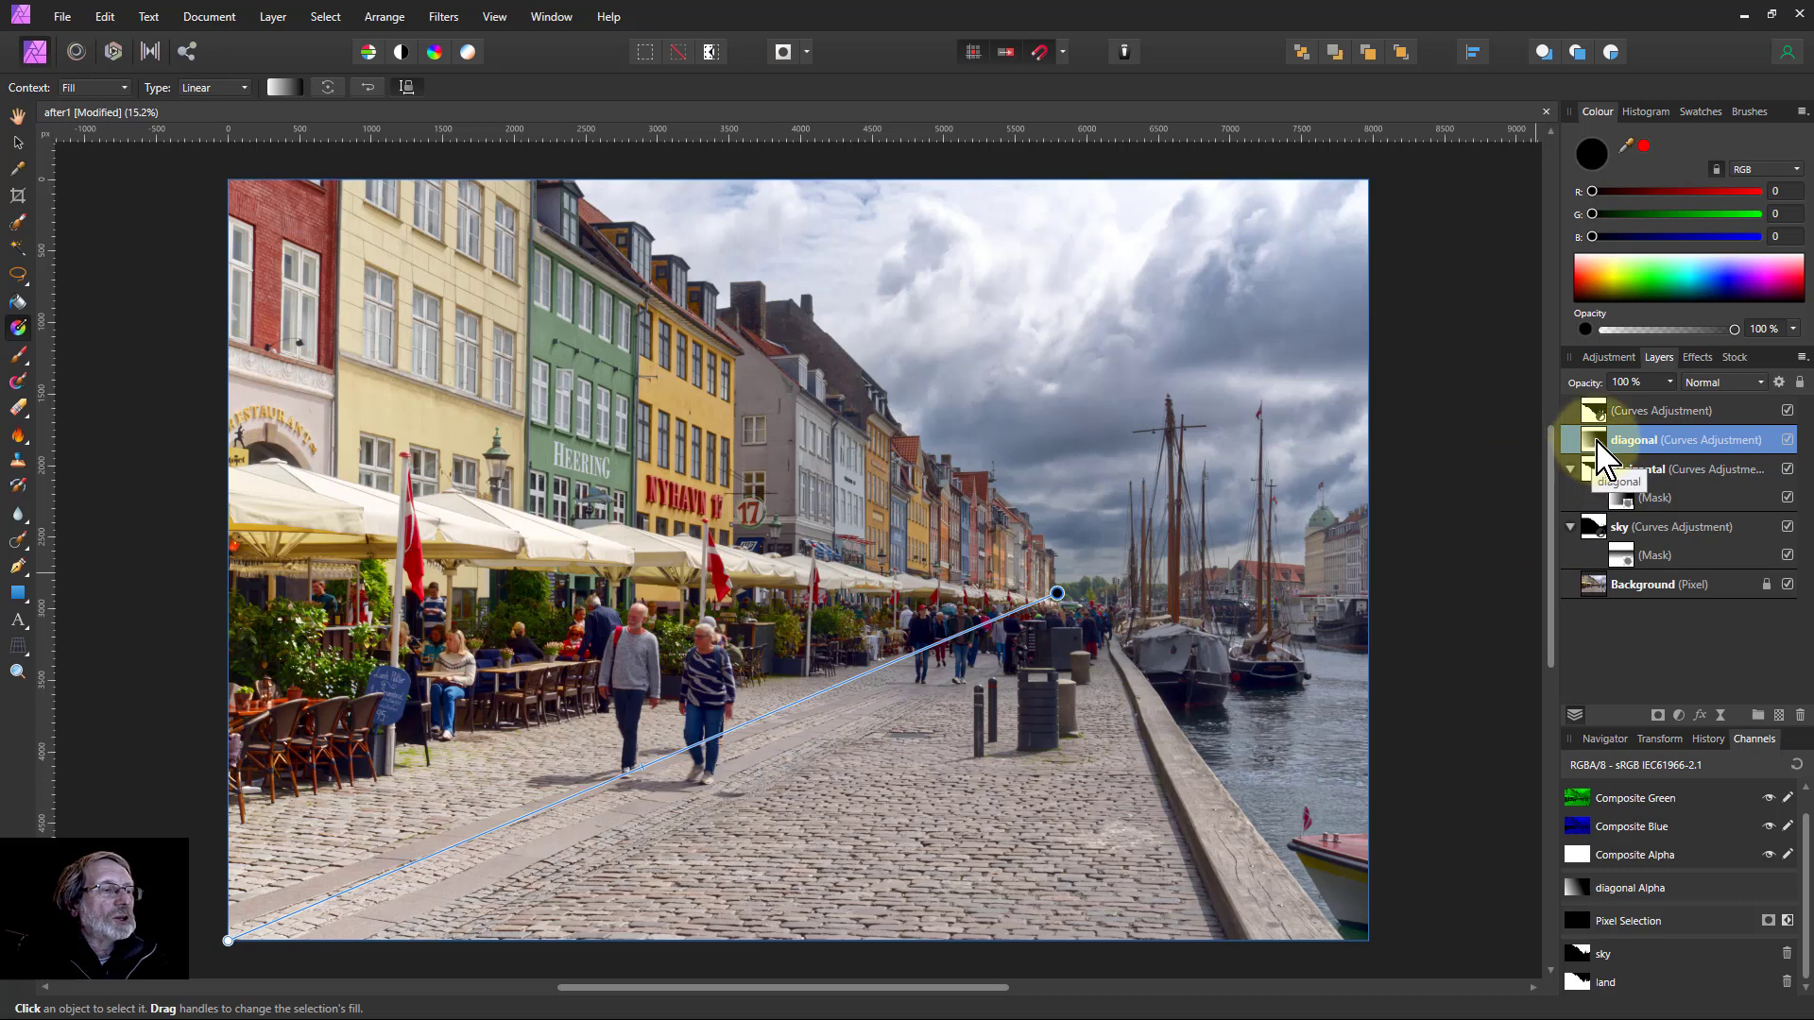
pyautogui.moveTo(1602, 454); pyautogui.dragTo(1642, 458)
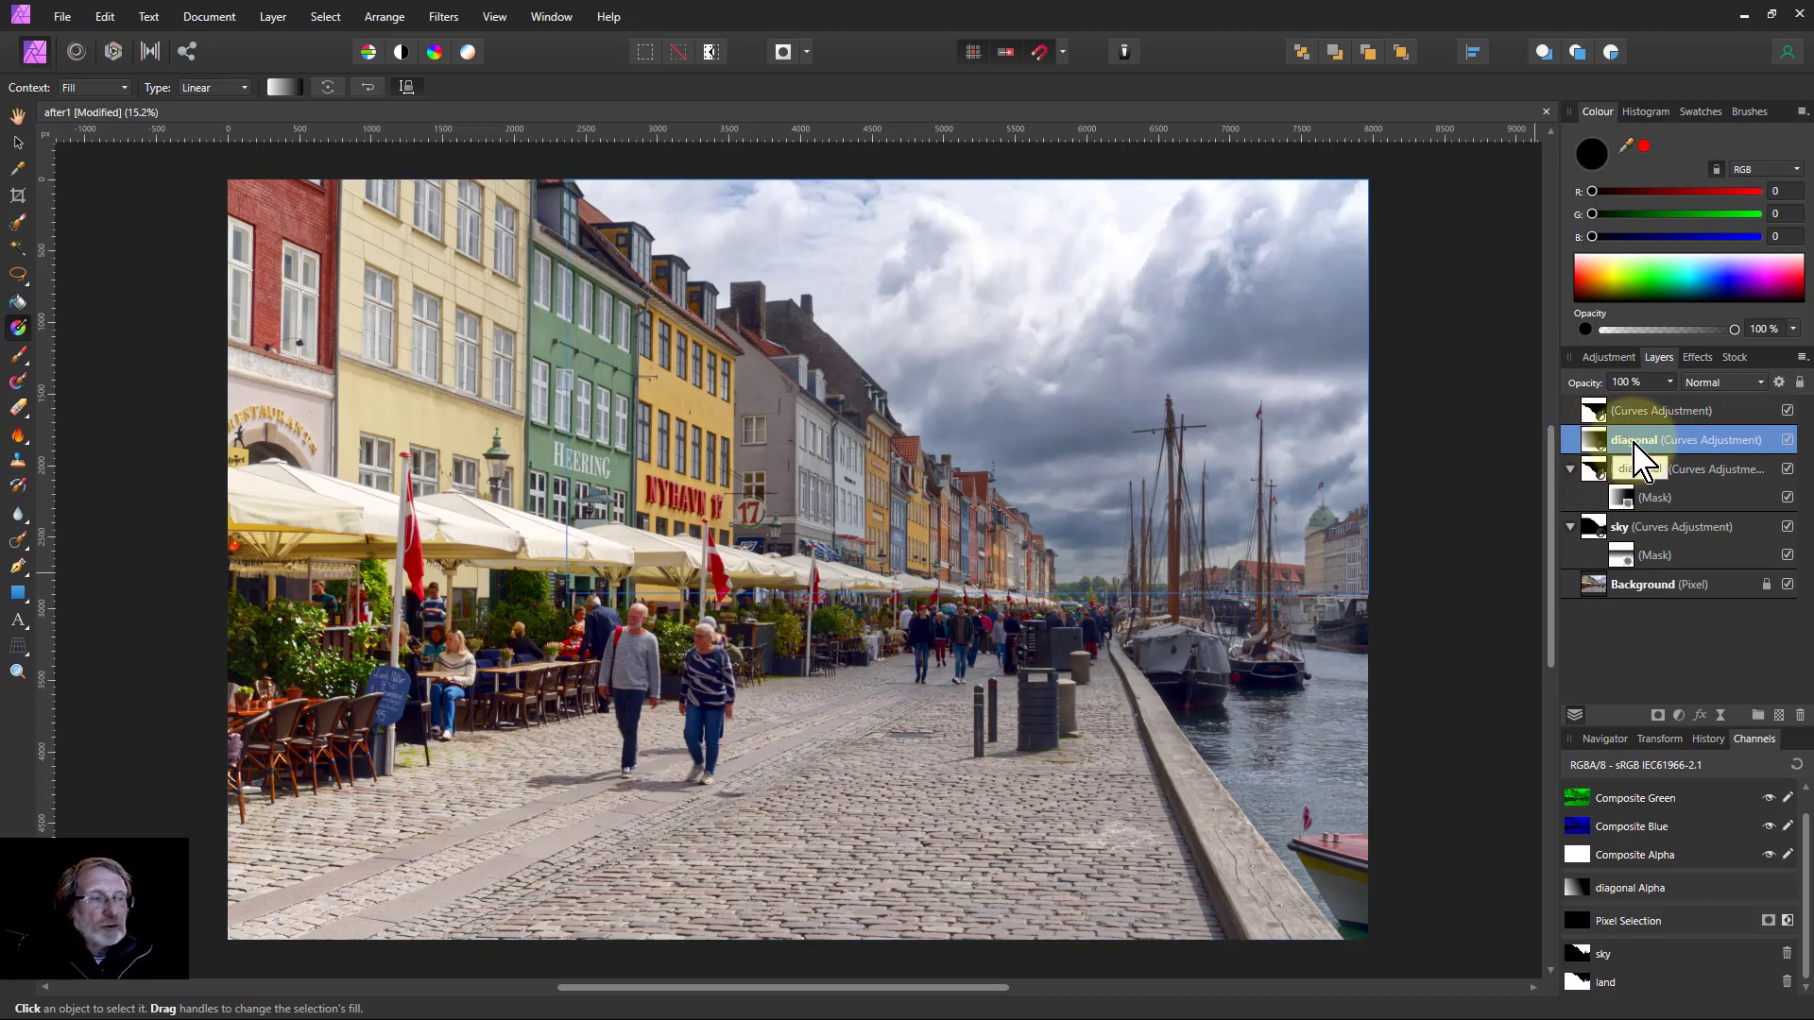
pyautogui.hotkey('ctrl', 'z')
pyautogui.moveTo(1641, 463); pyautogui.dragTo(1655, 746)
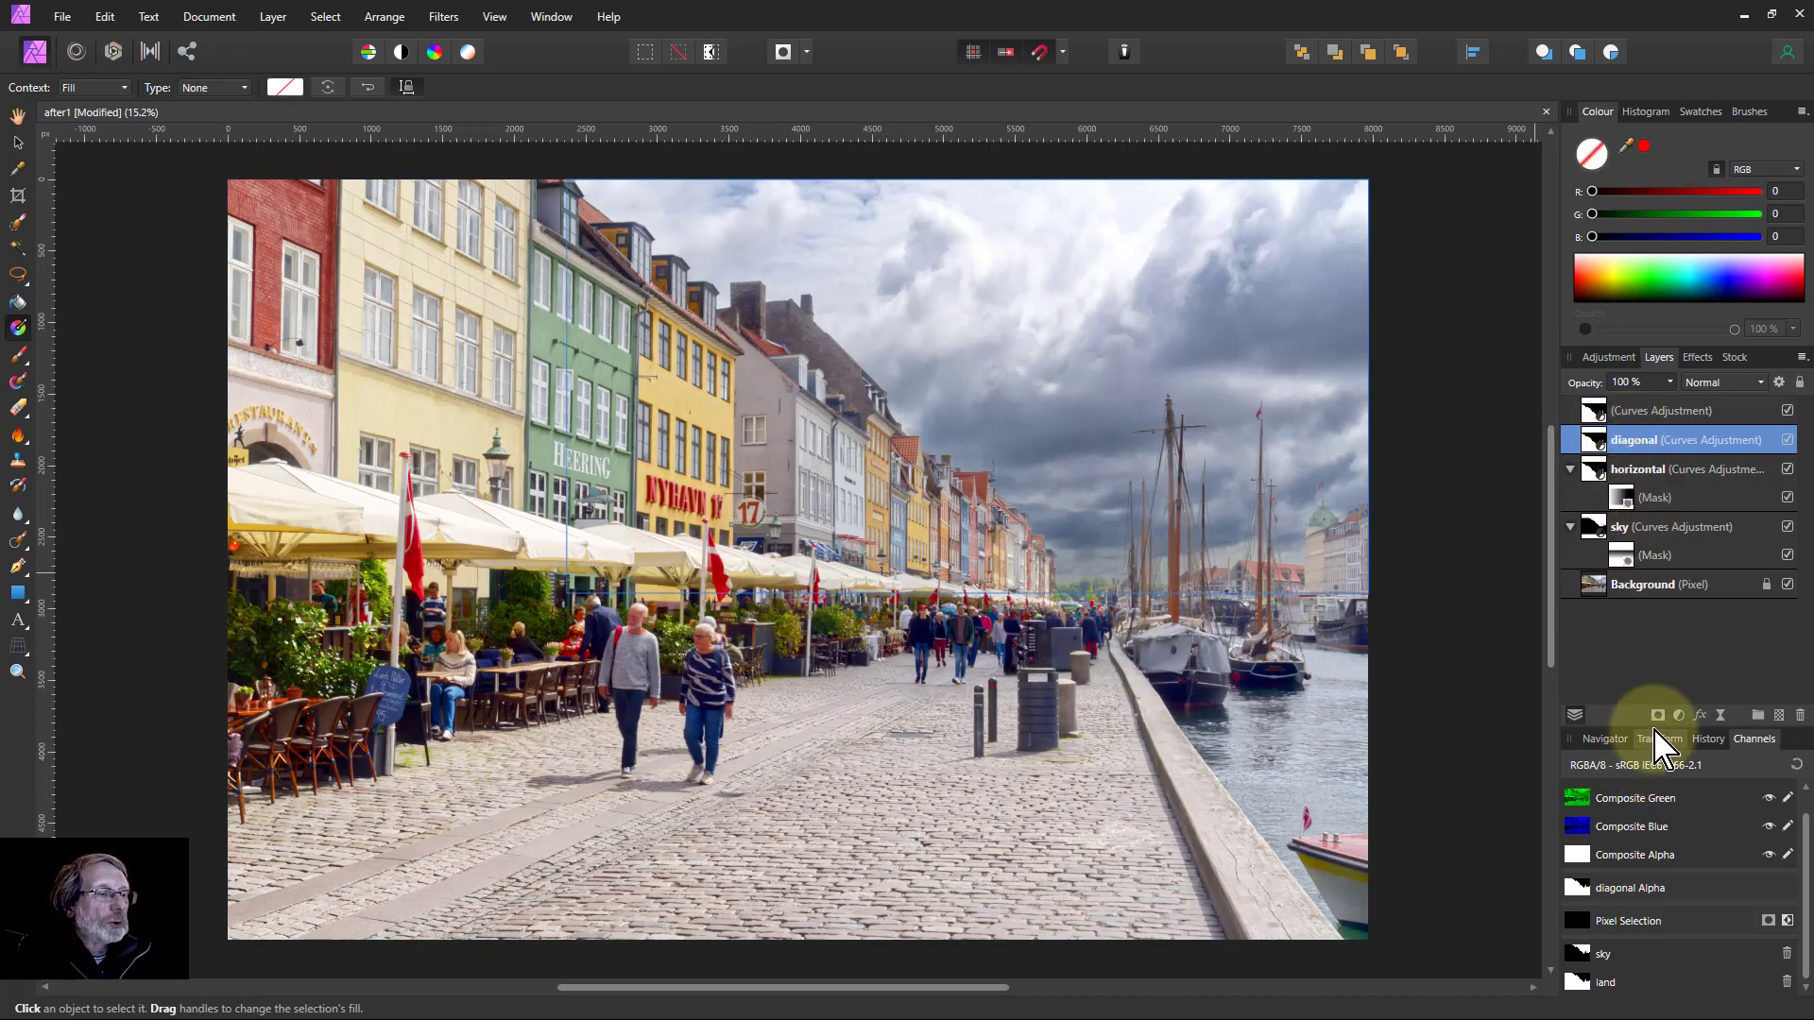
pyautogui.click(1658, 715)
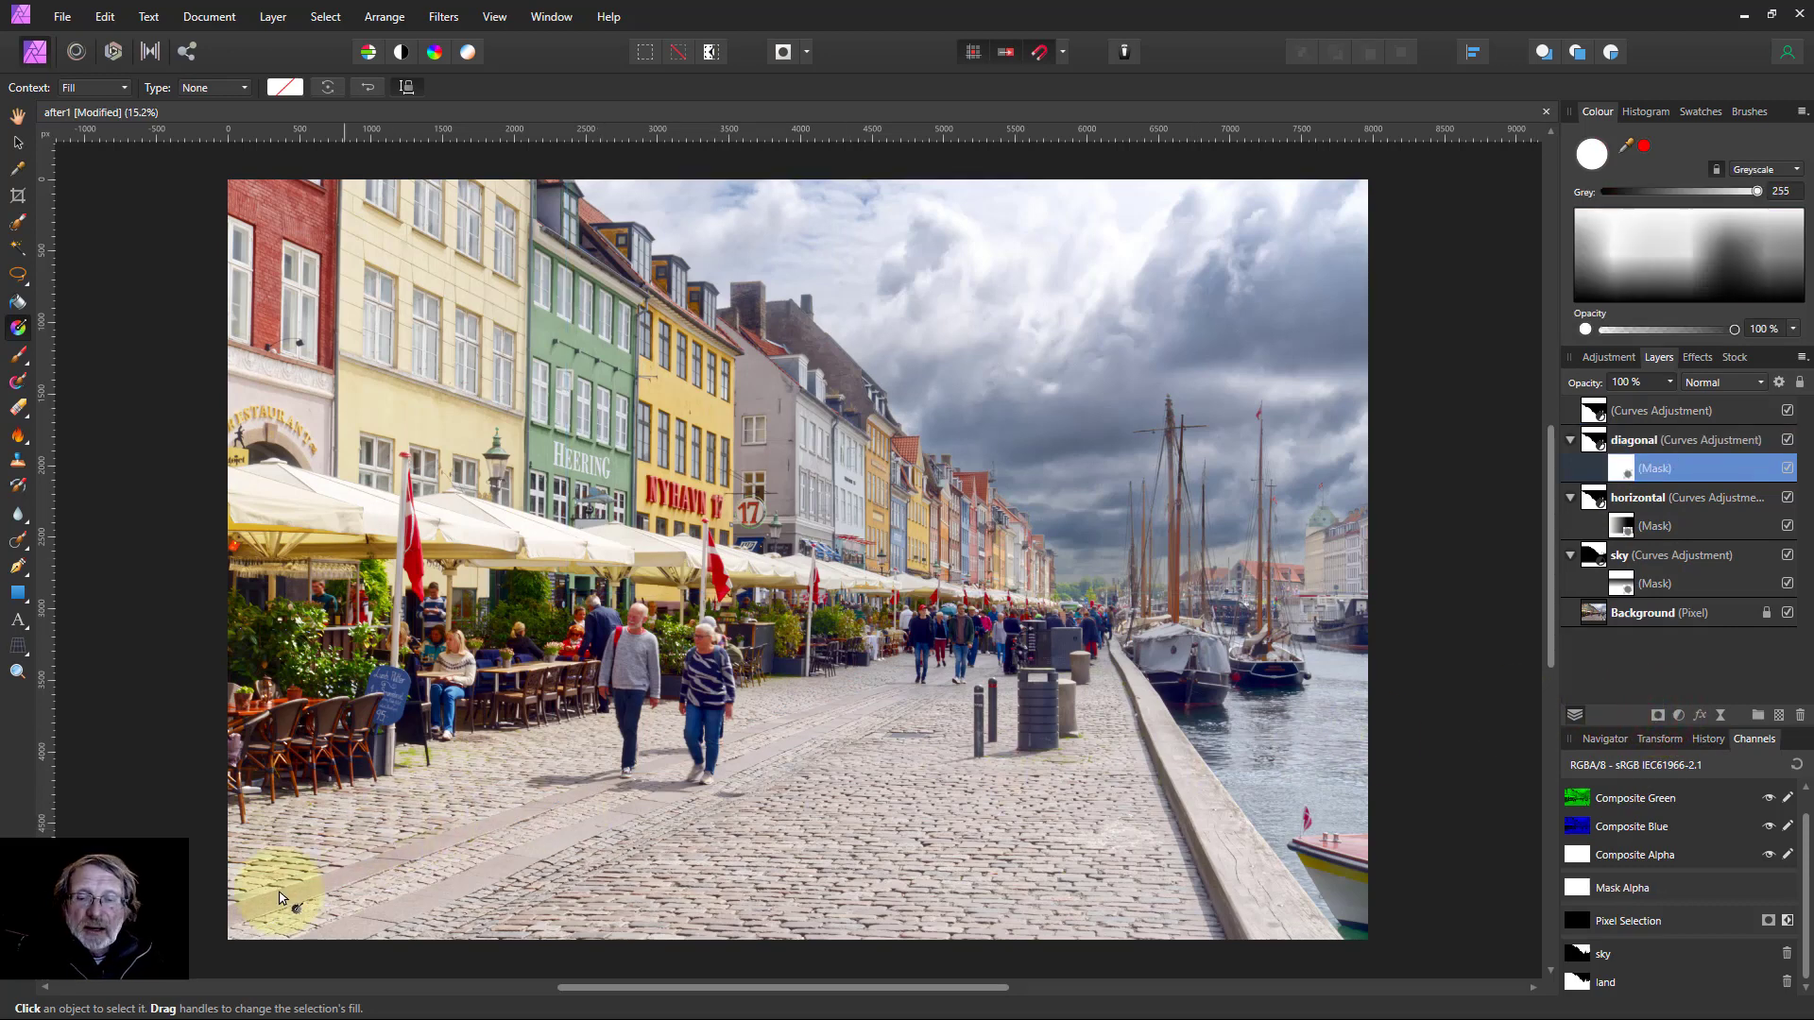
pyautogui.moveTo(229, 941); pyautogui.dragTo(1047, 593)
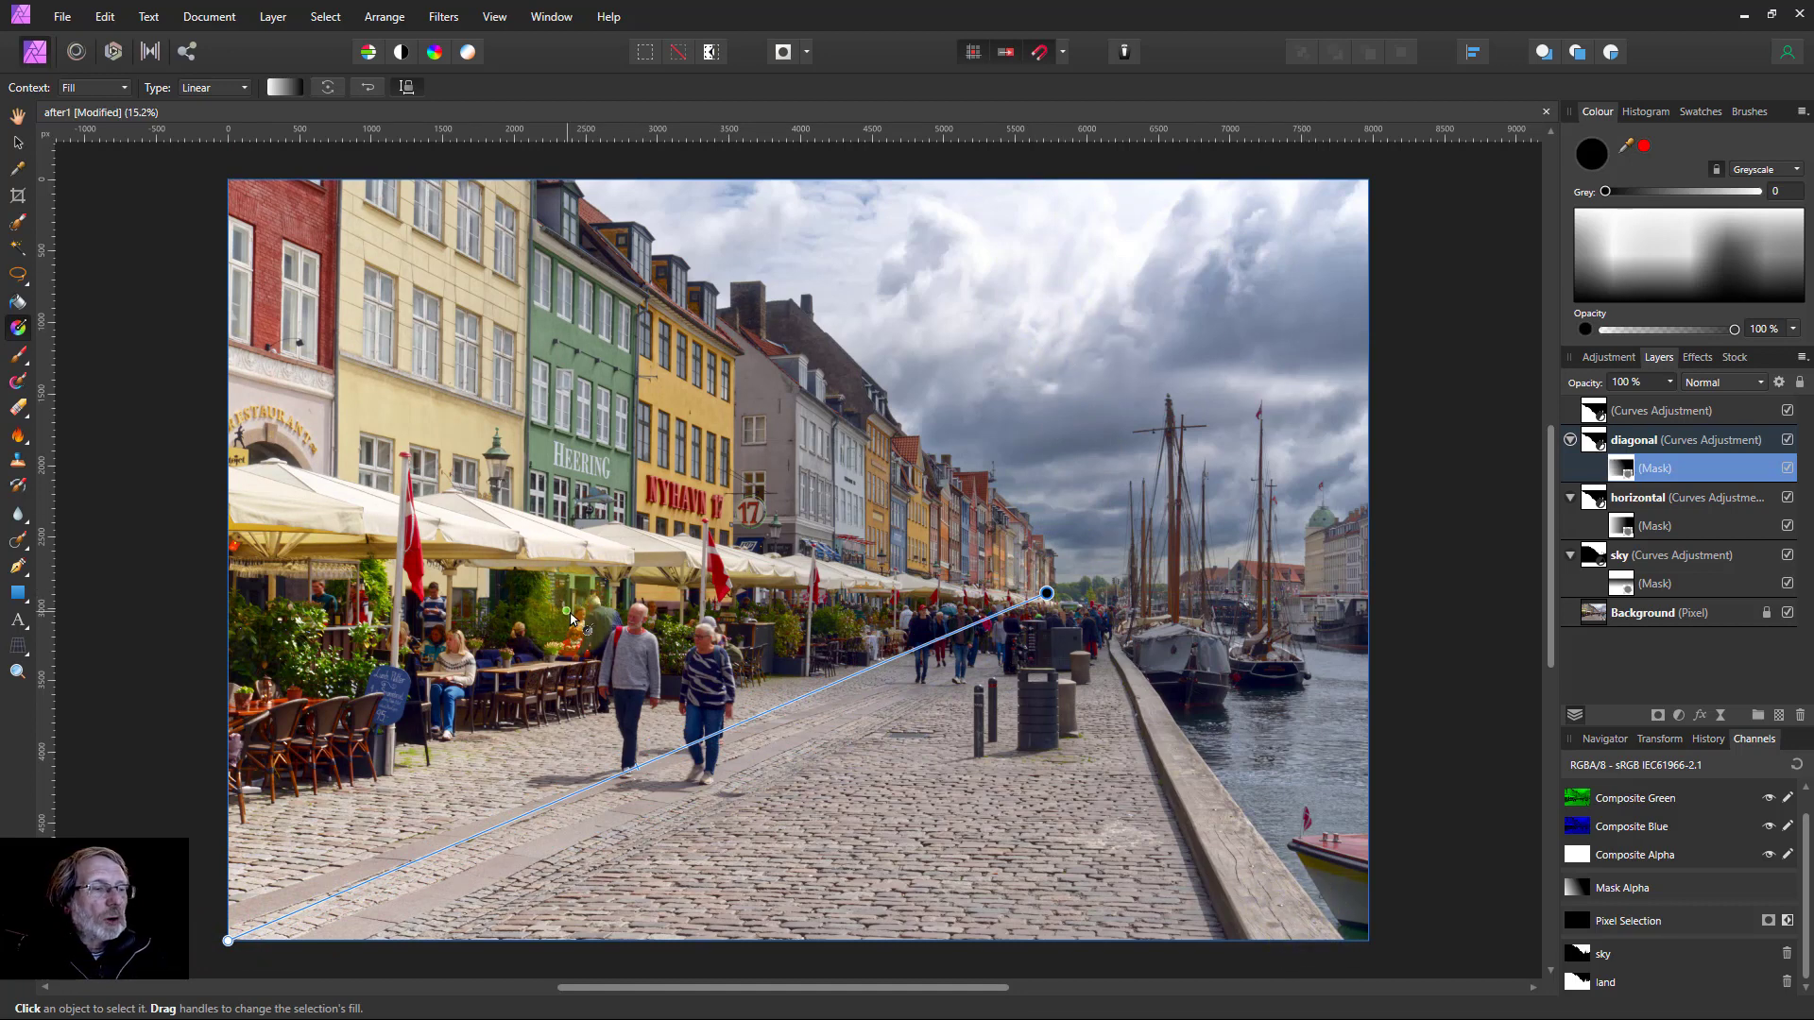
pyautogui.click(1640, 413)
pyautogui.doubleClick(1656, 416)
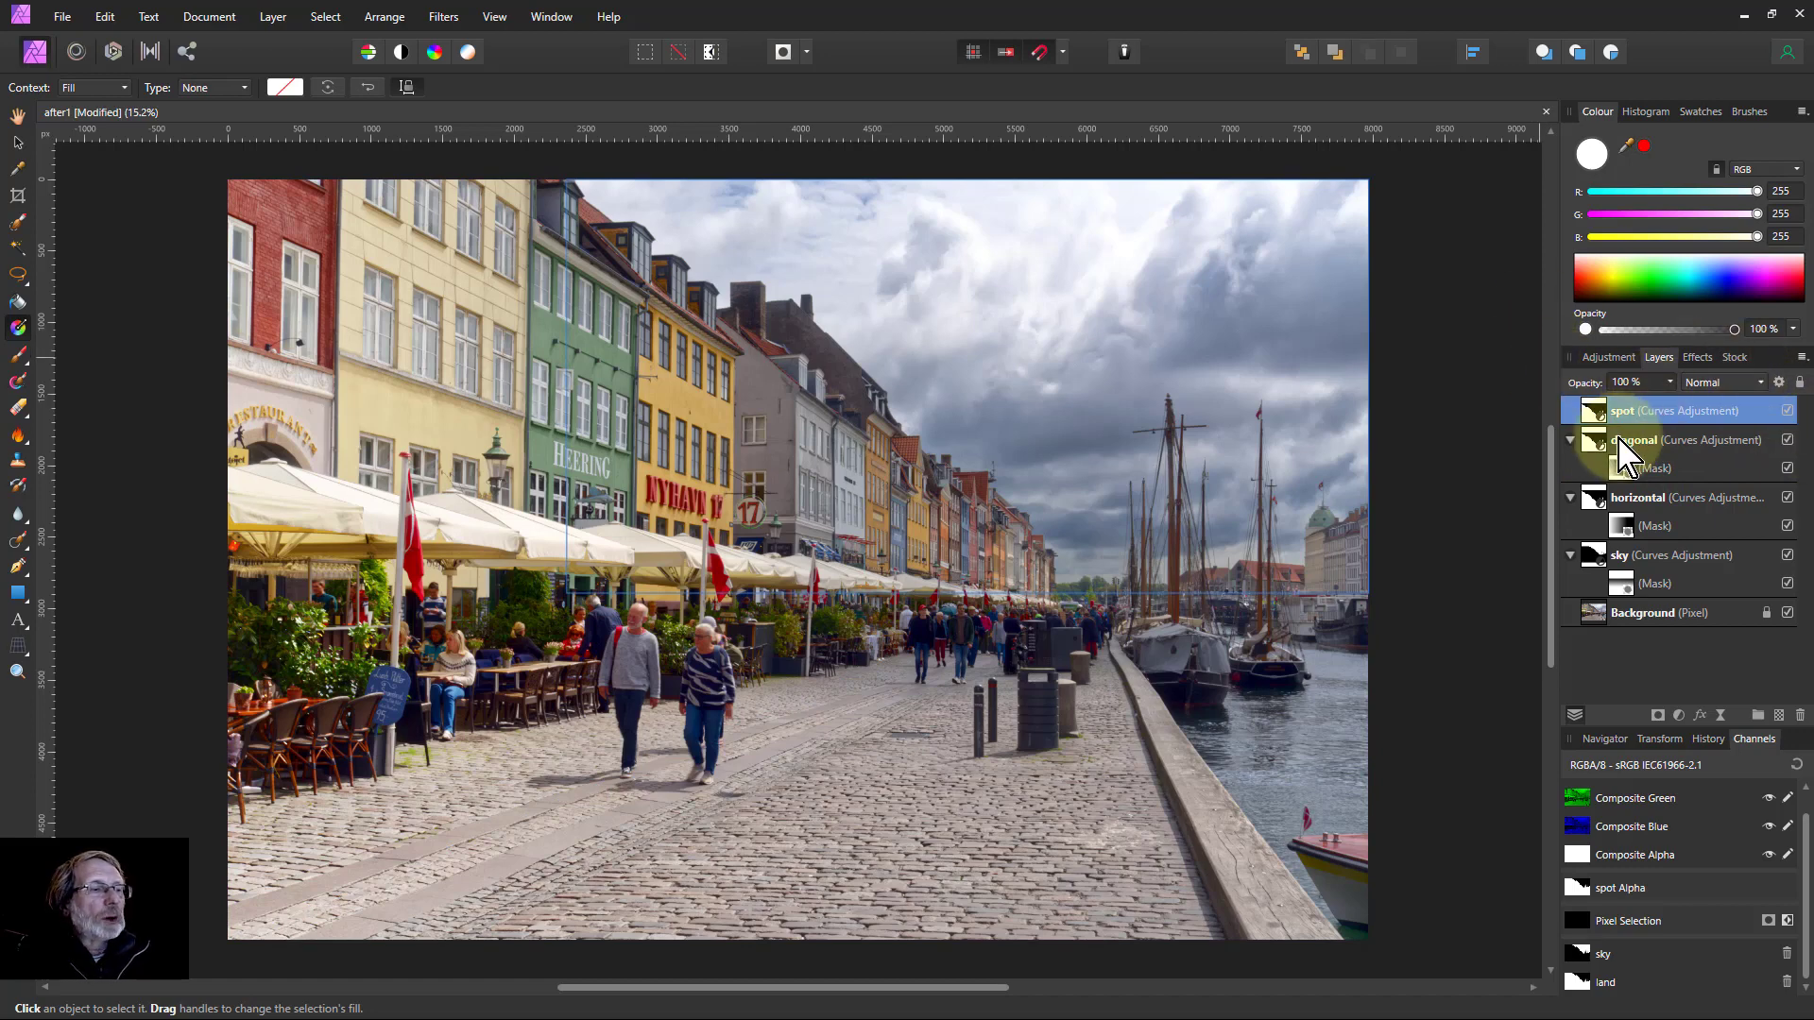
# Mask the 'spot' layer, raise its curve midpoint to 0.452/0.626, and invert the mask to black.
pyautogui.click(1658, 716)
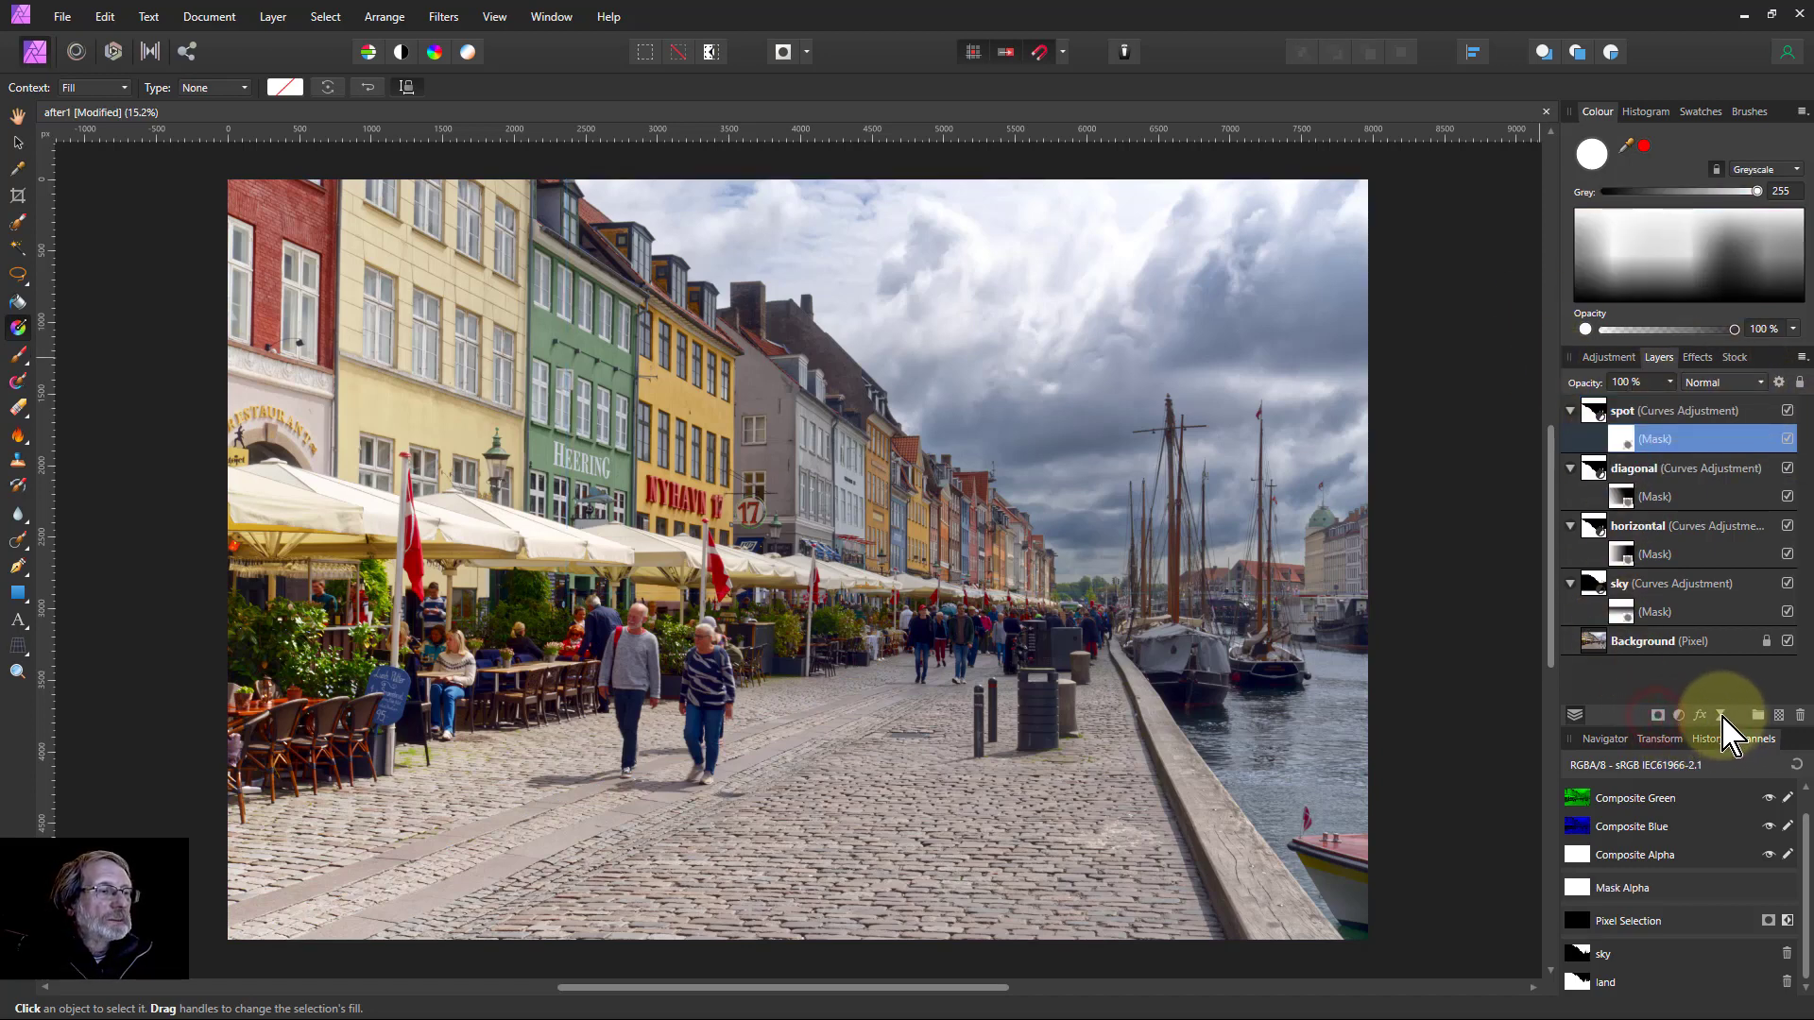
pyautogui.doubleClick(1597, 416)
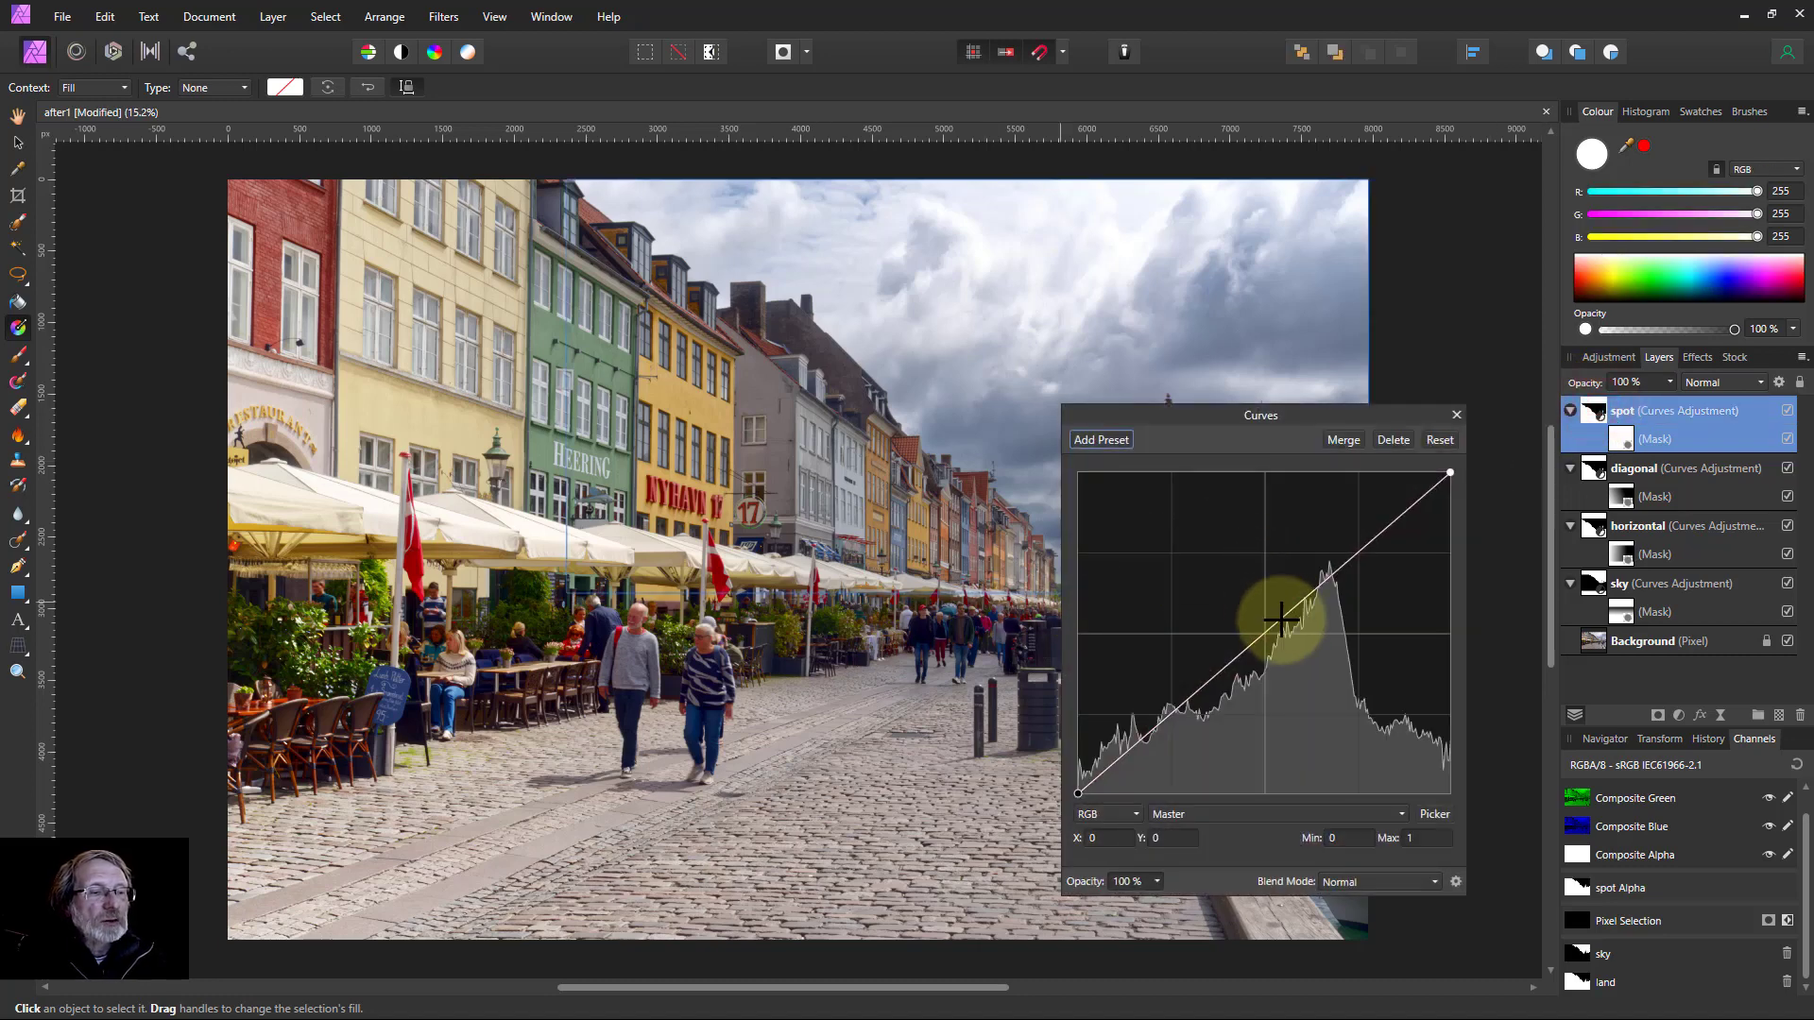
pyautogui.moveTo(1281, 619); pyautogui.dragTo(1247, 595)
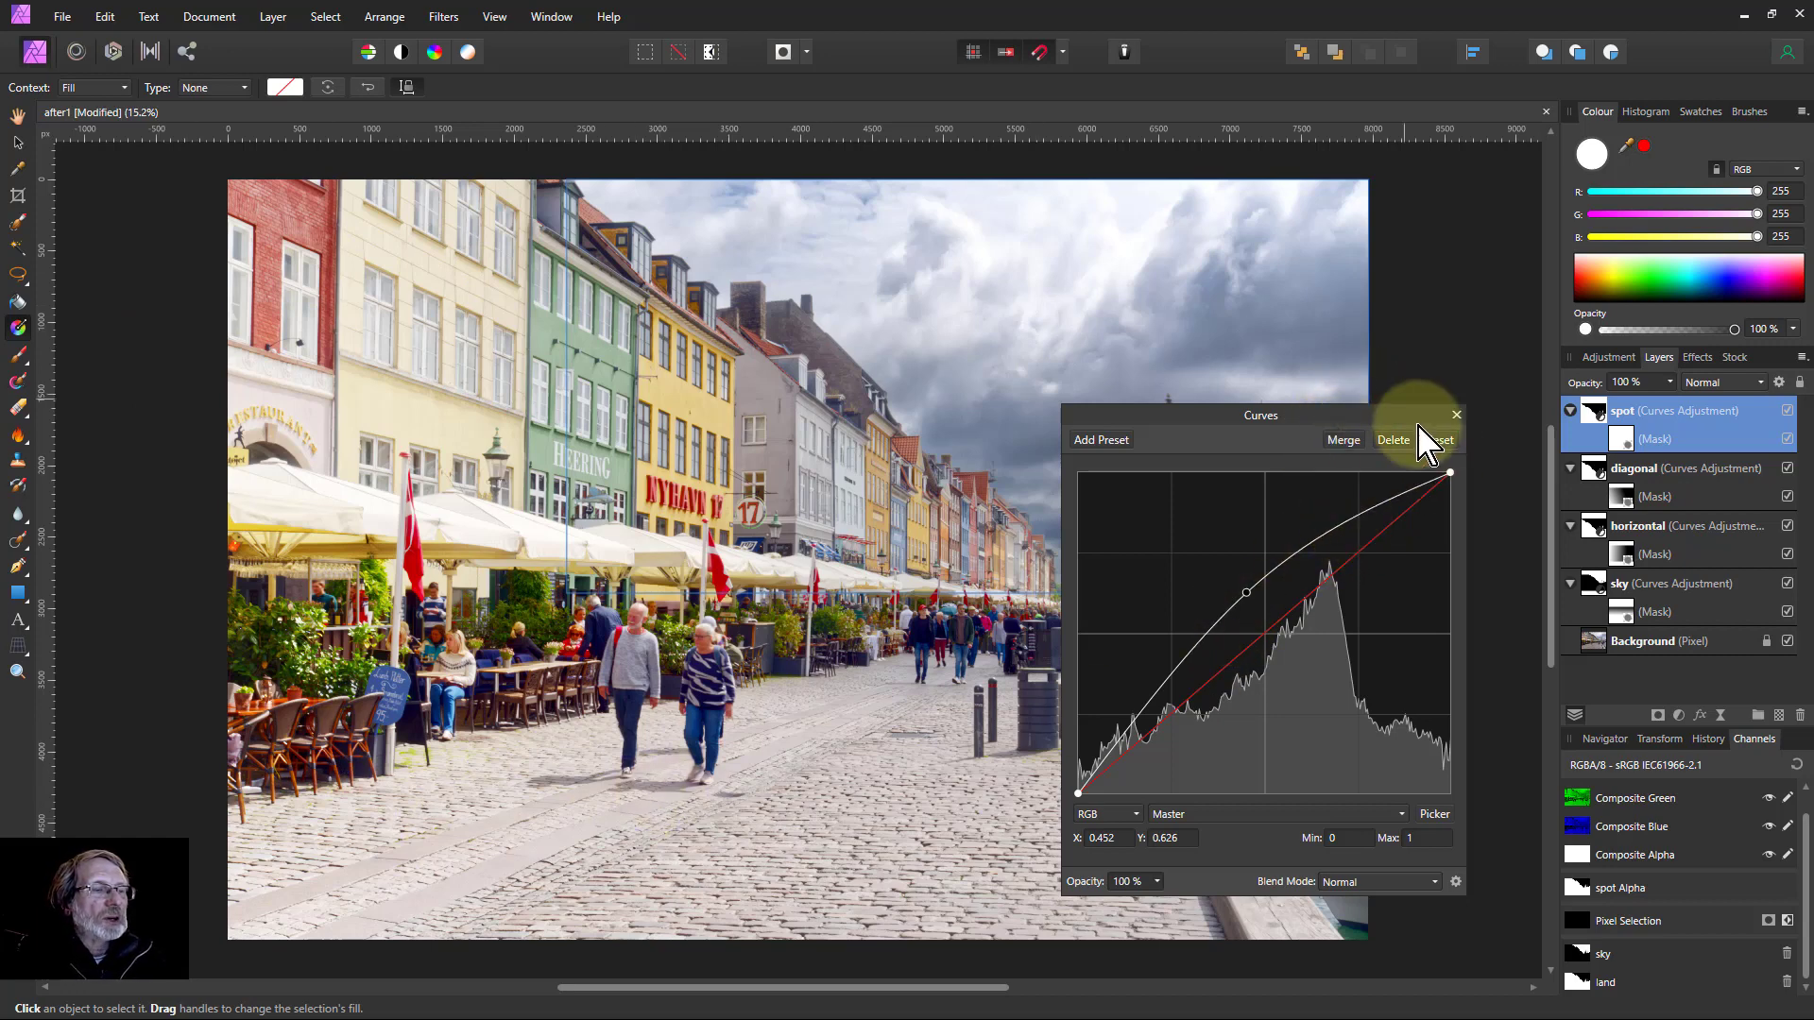
pyautogui.click(1458, 416)
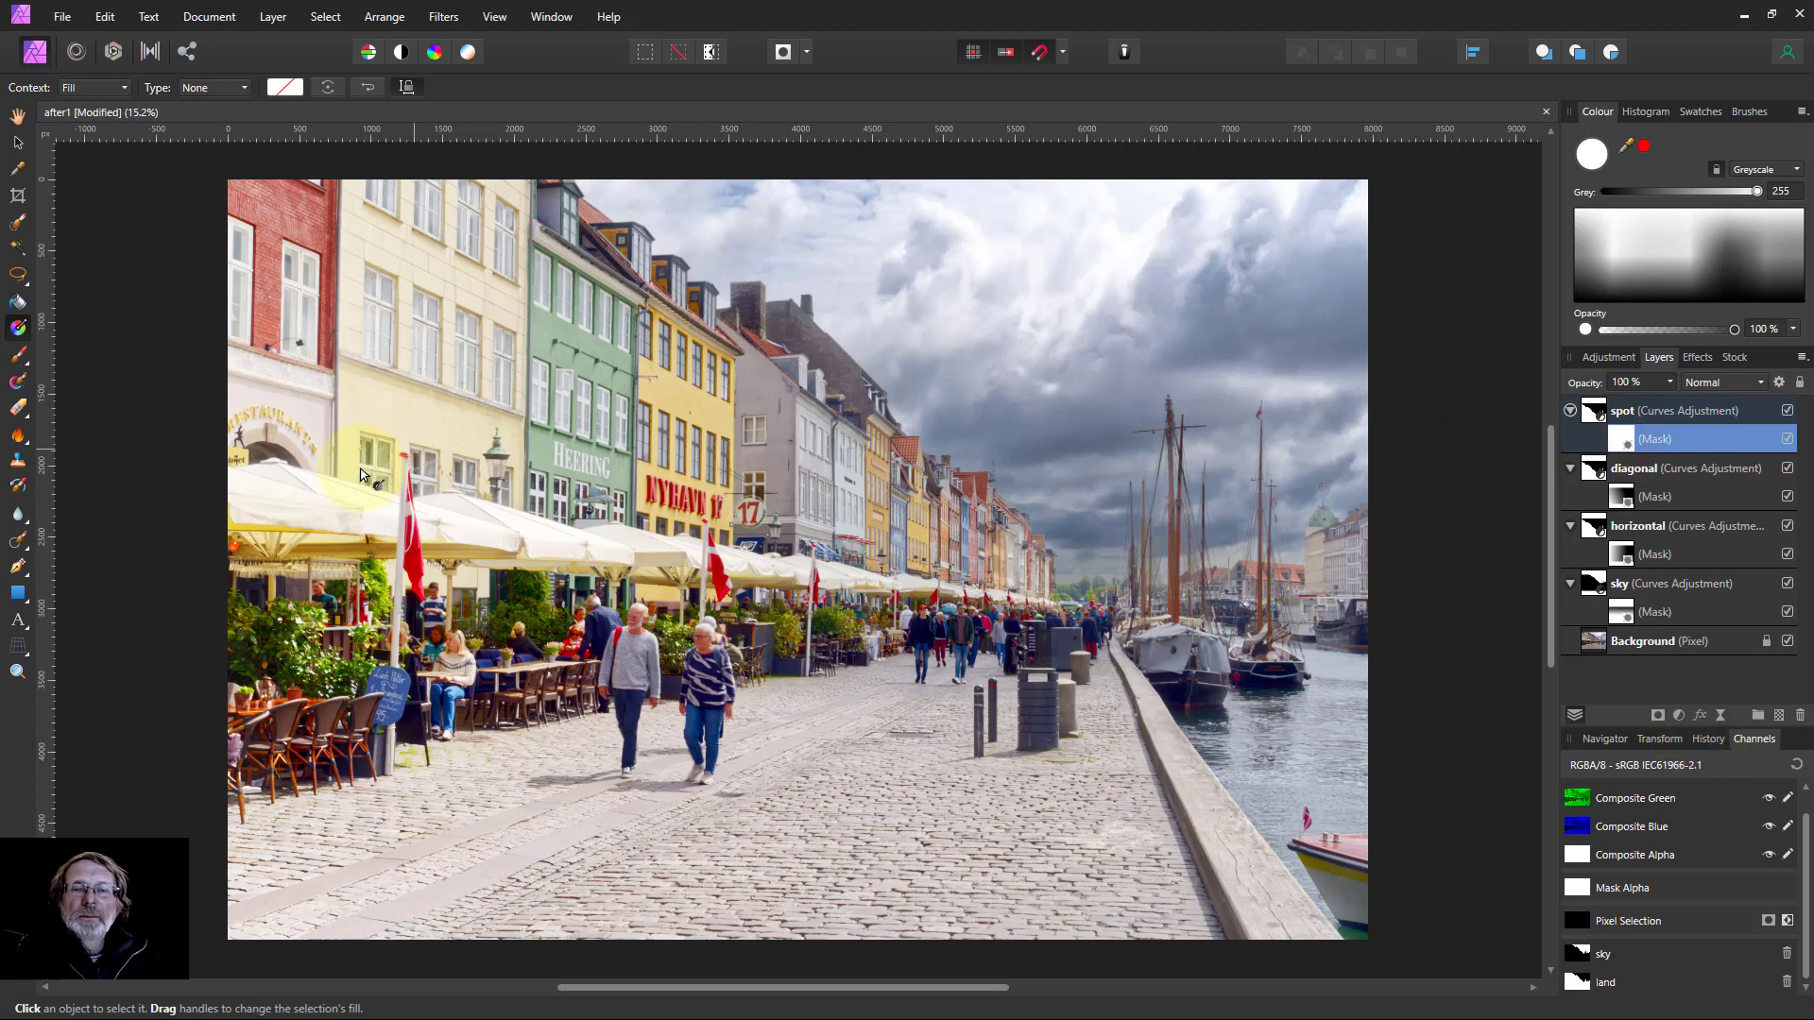
pyautogui.hotkey('ctrl', 'i')
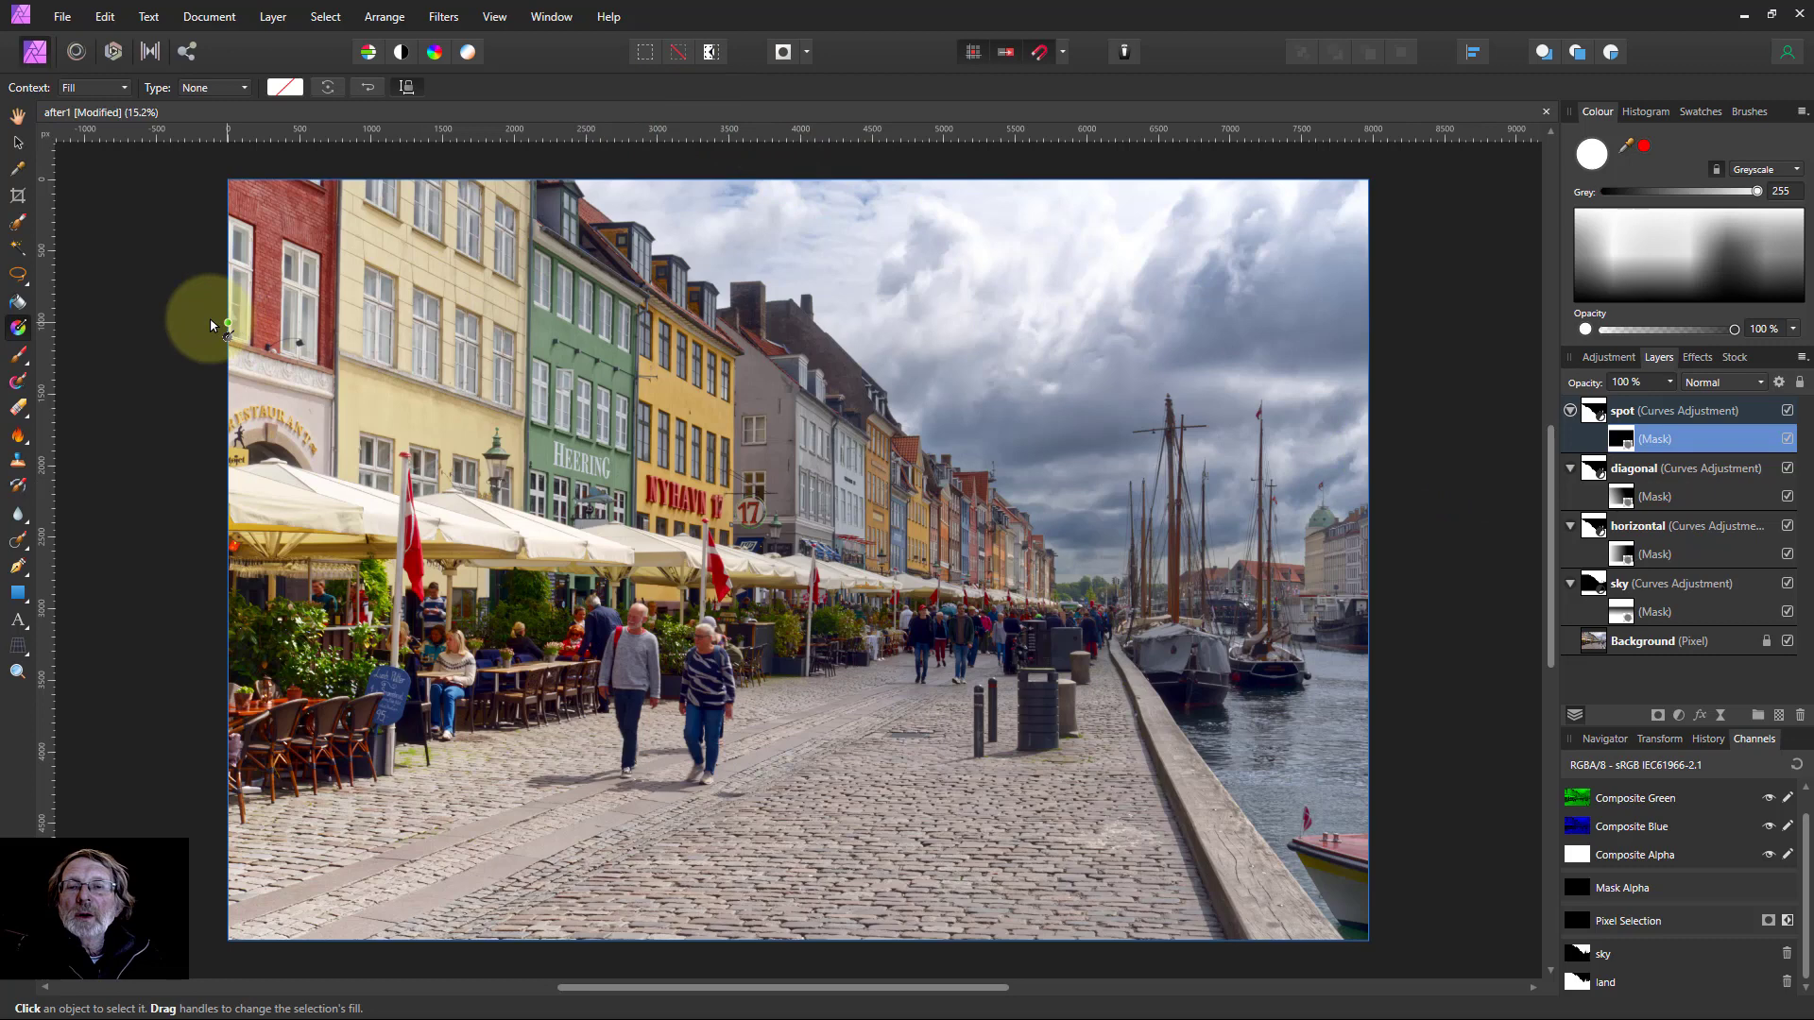
# Set up the Paint Brush at 27% opacity, enlarged to about 2056 px.
pyautogui.click(17, 357)
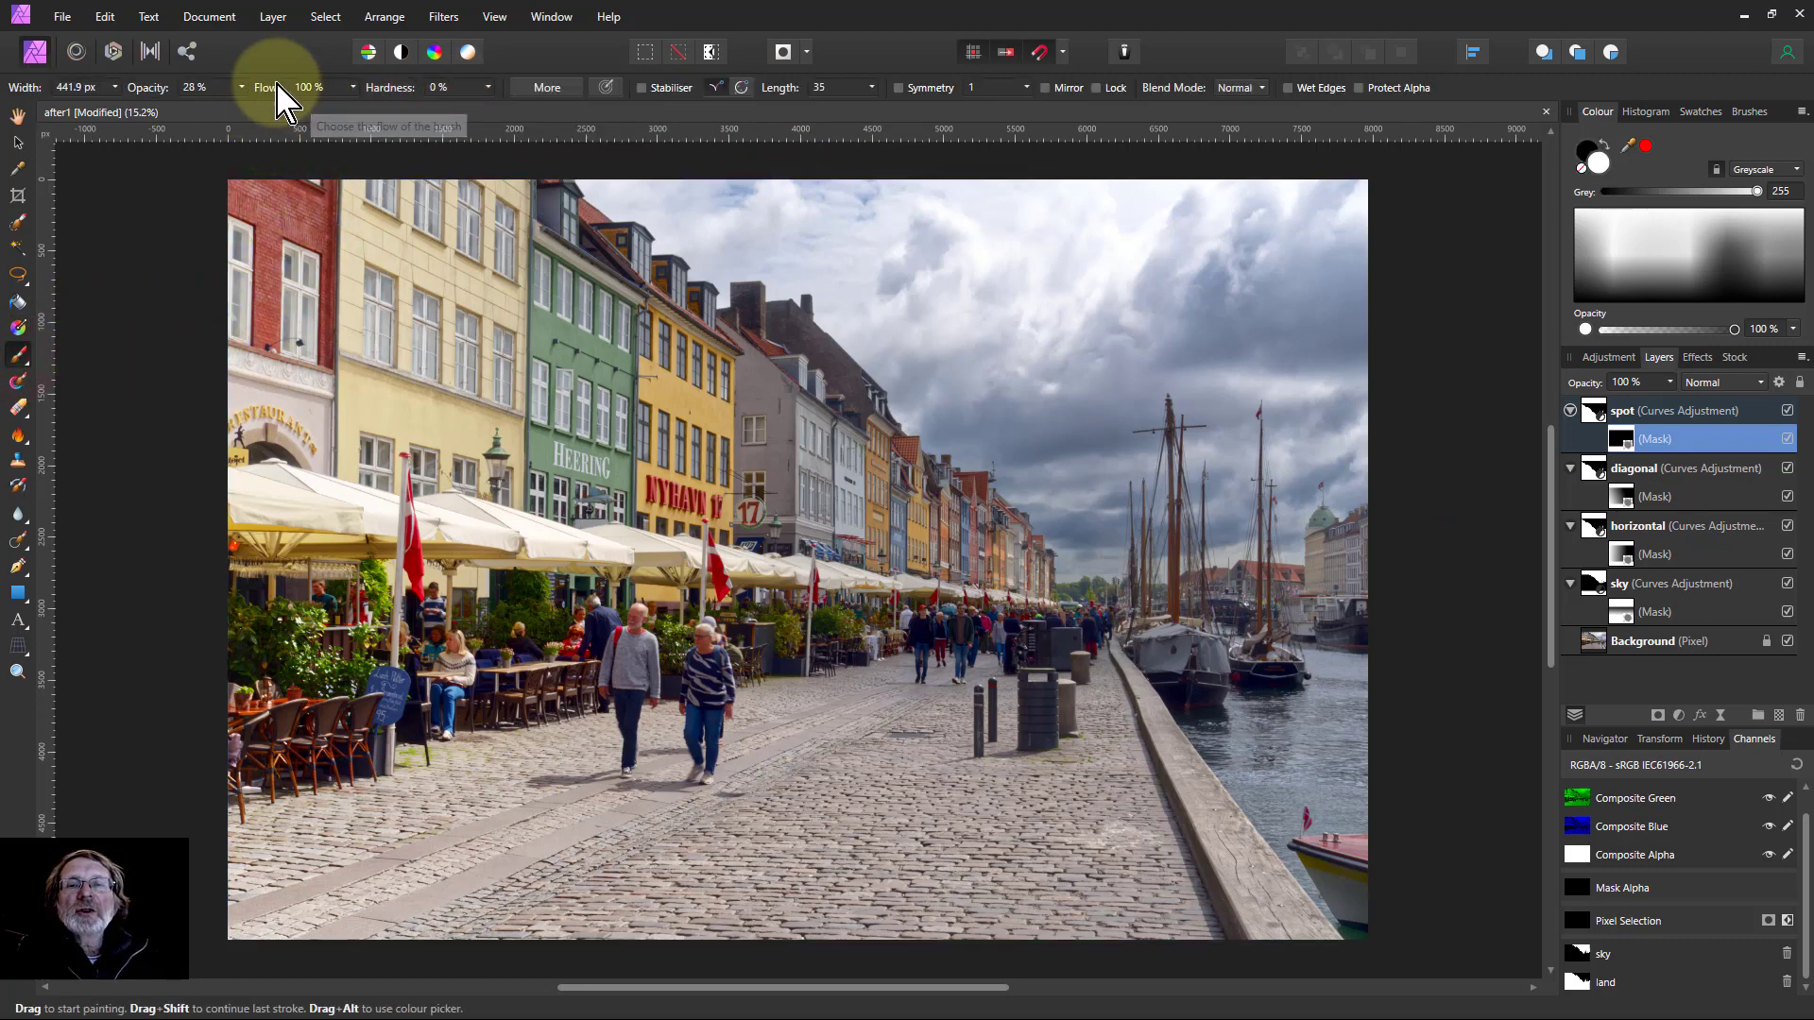
pyautogui.click(241, 87)
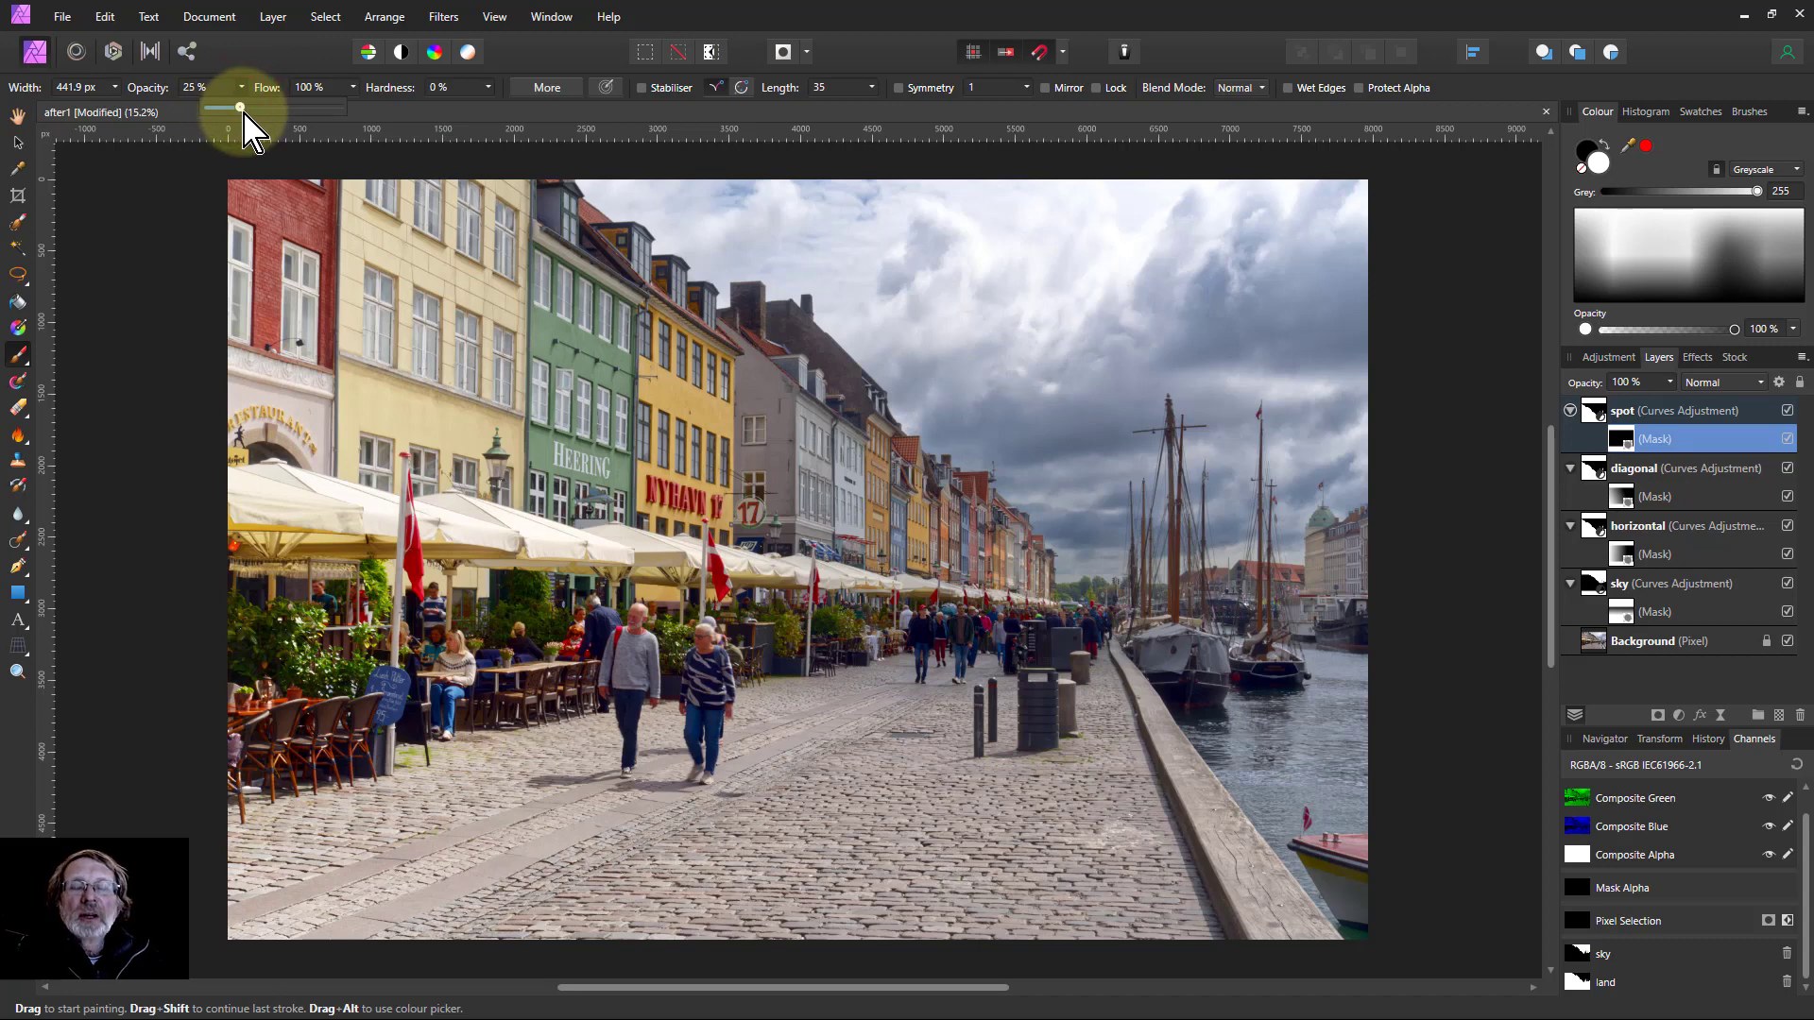
pyautogui.moveTo(244, 127); pyautogui.dragTo(247, 130)
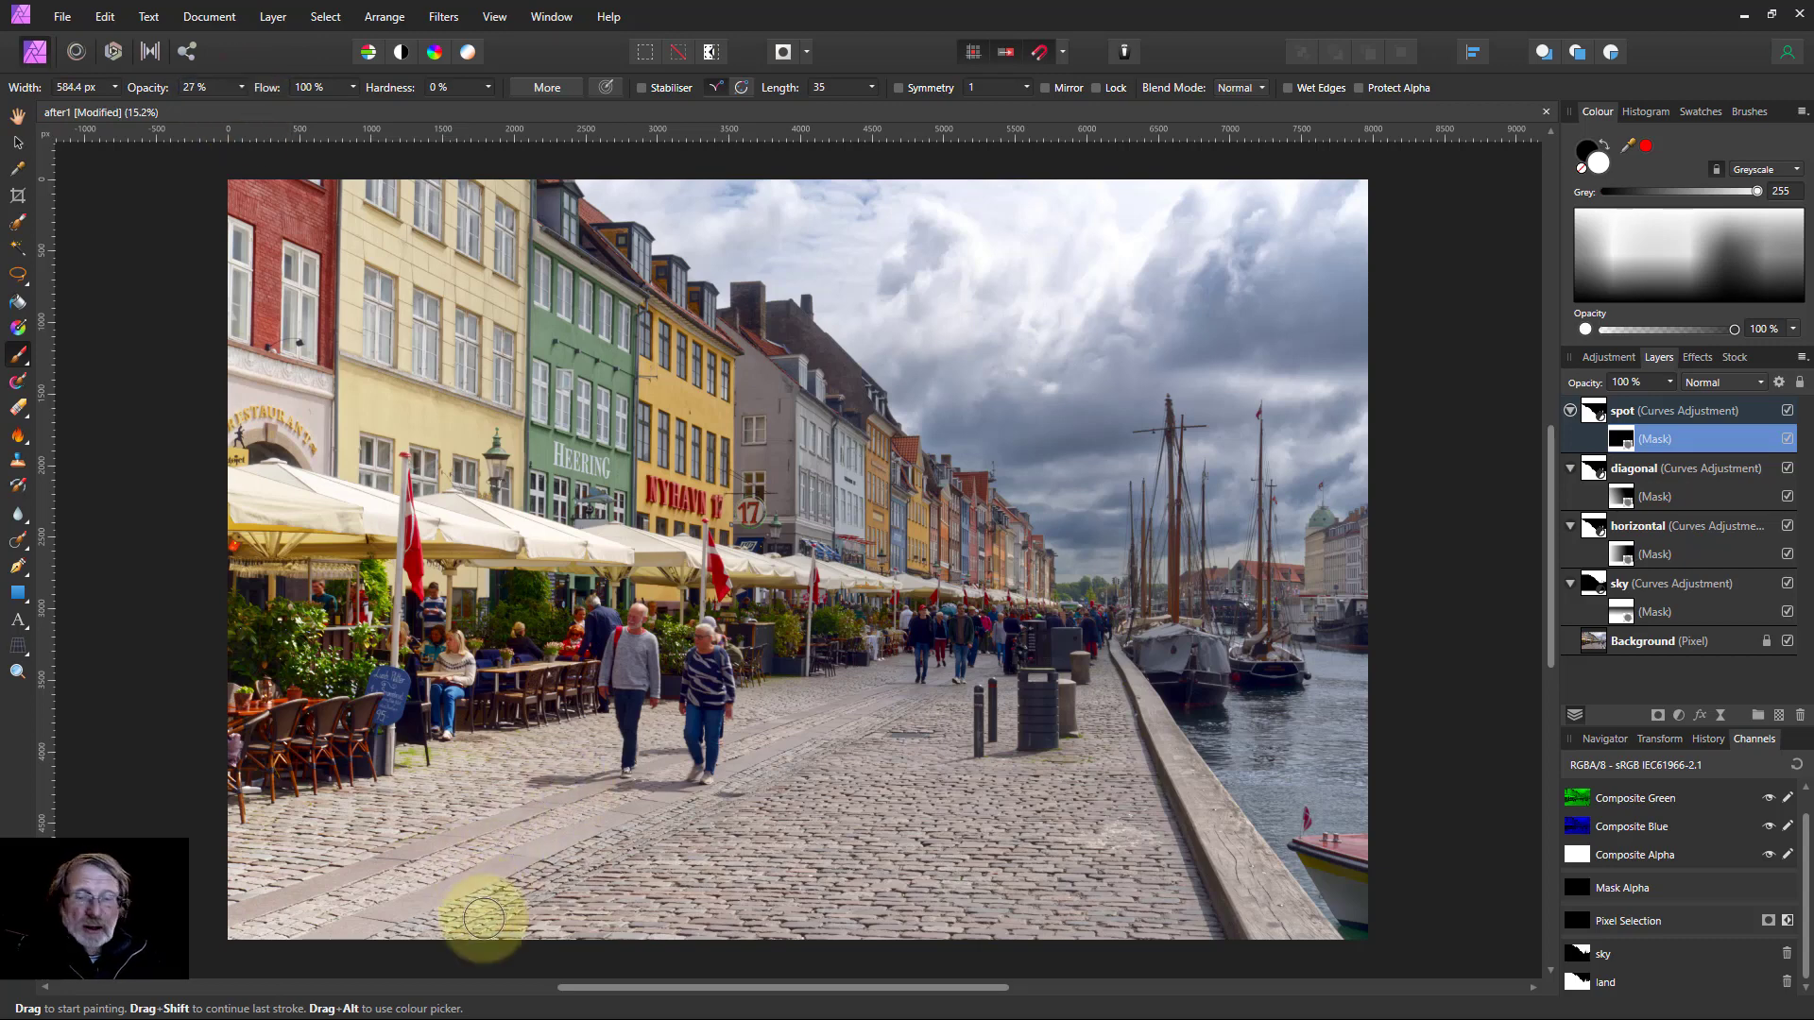
pyautogui.press(']')
pyautogui.press(']')
pyautogui.press(']')
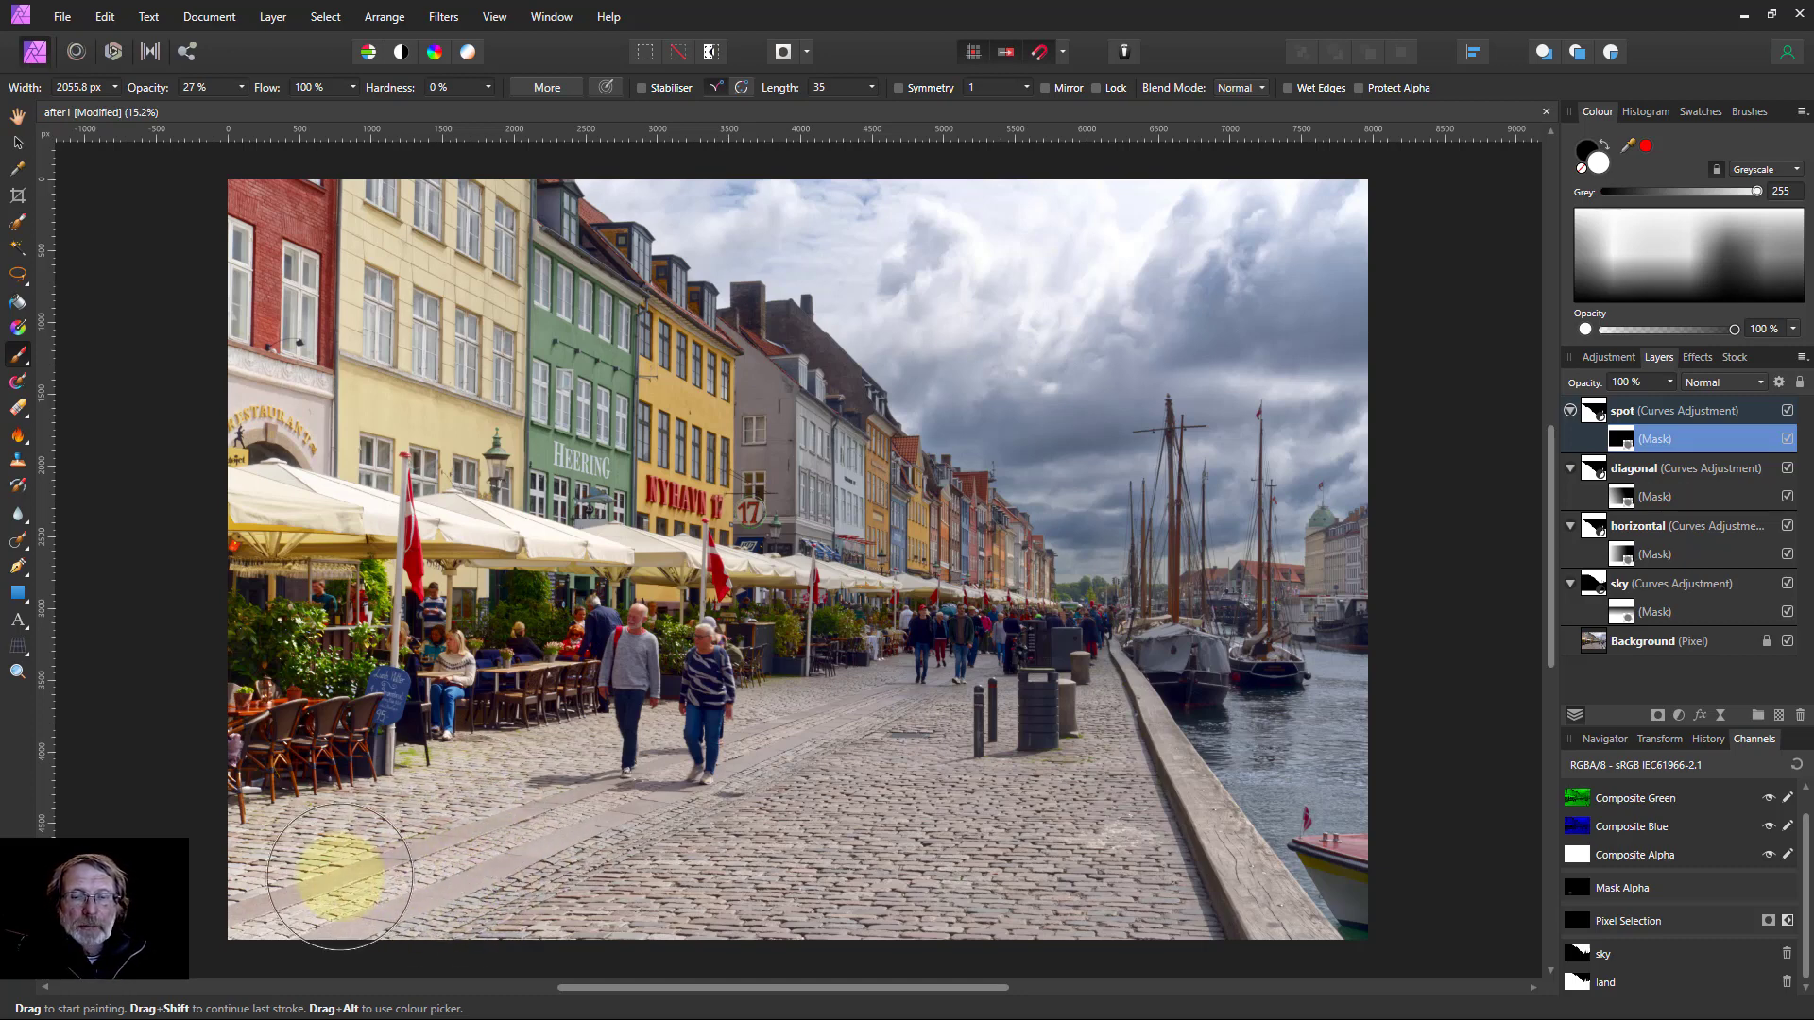
# Paint white over the cobblestones and café umbrellas, shrinking the brush to about 1073 px.
pyautogui.click(279, 881)
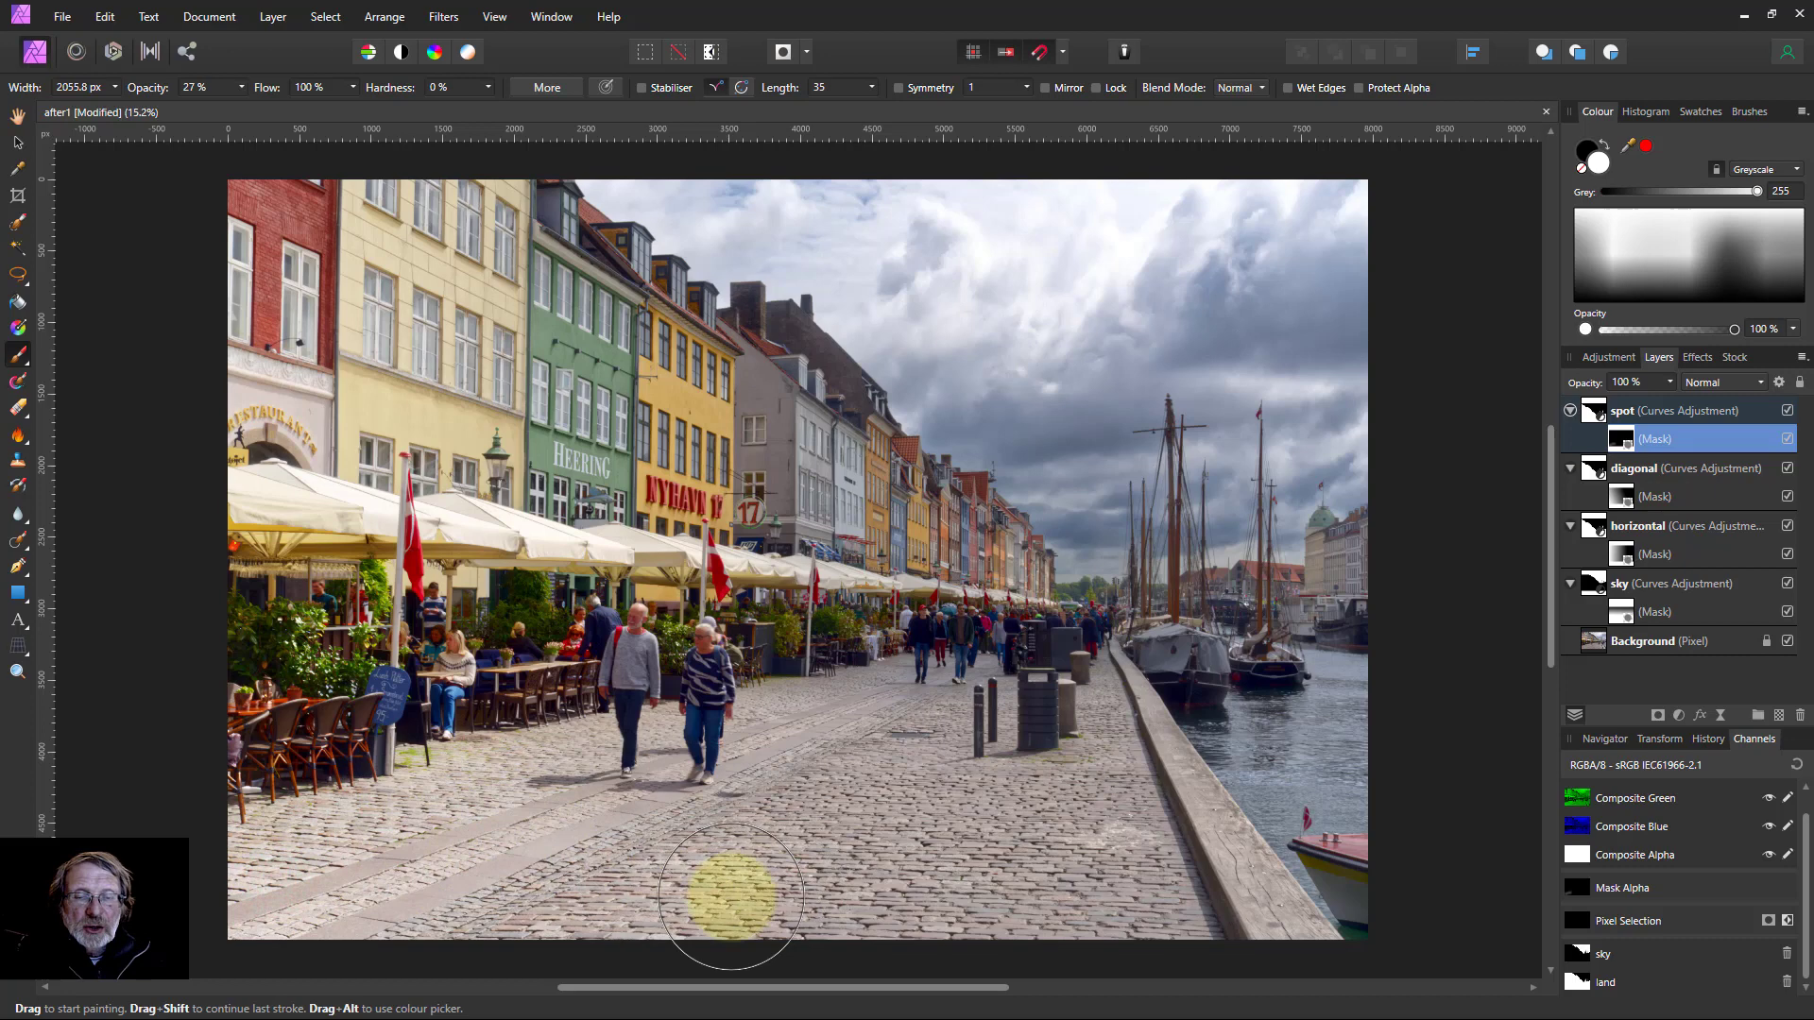
pyautogui.click(845, 739)
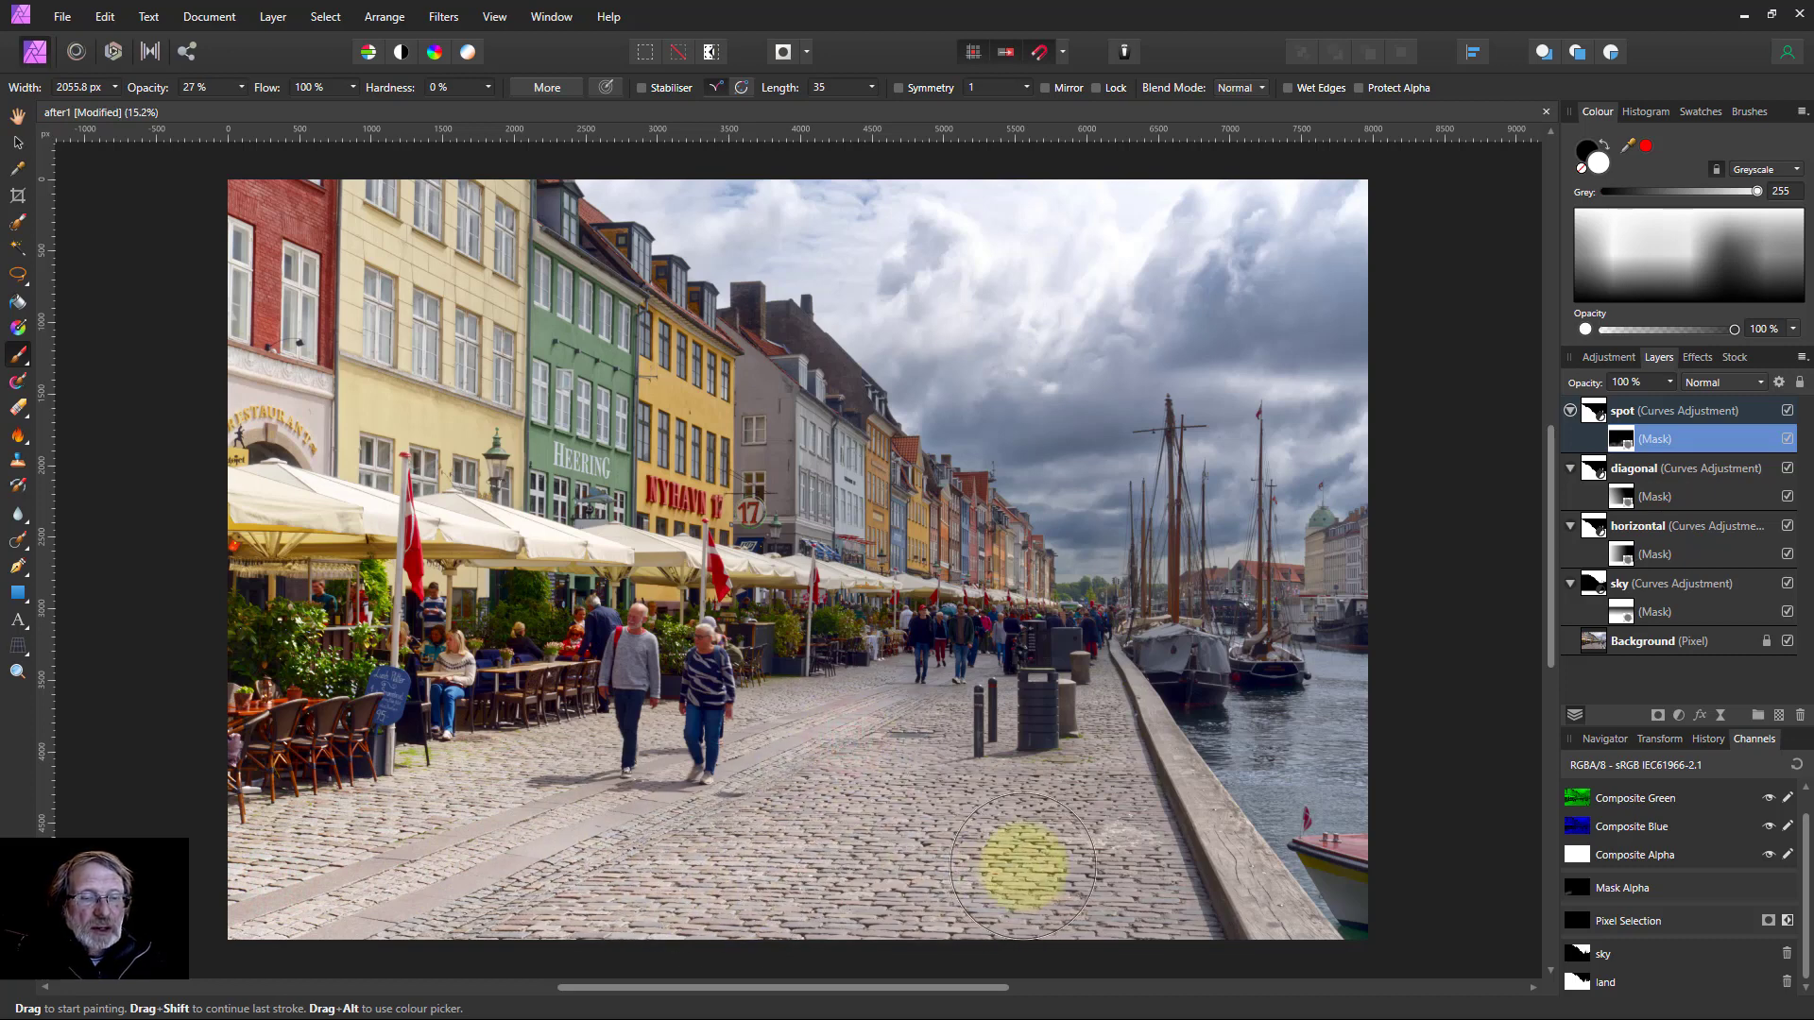
pyautogui.click(548, 798)
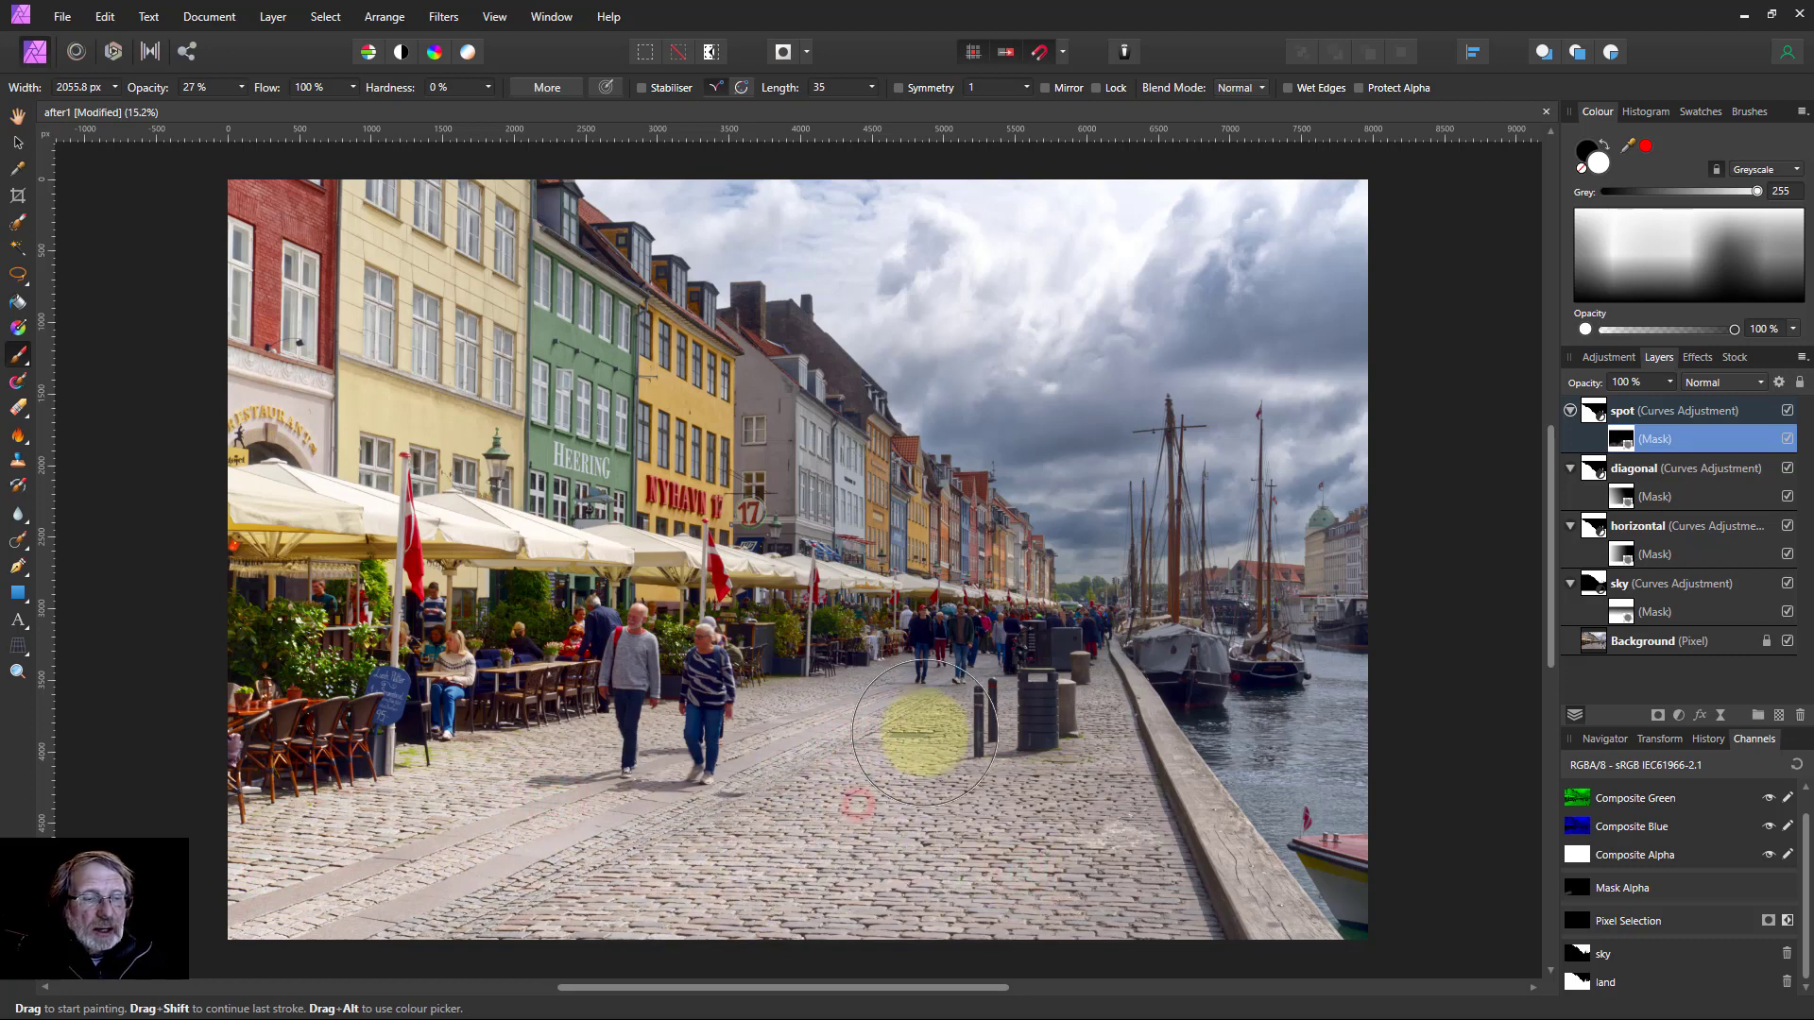
pyautogui.click(1030, 872)
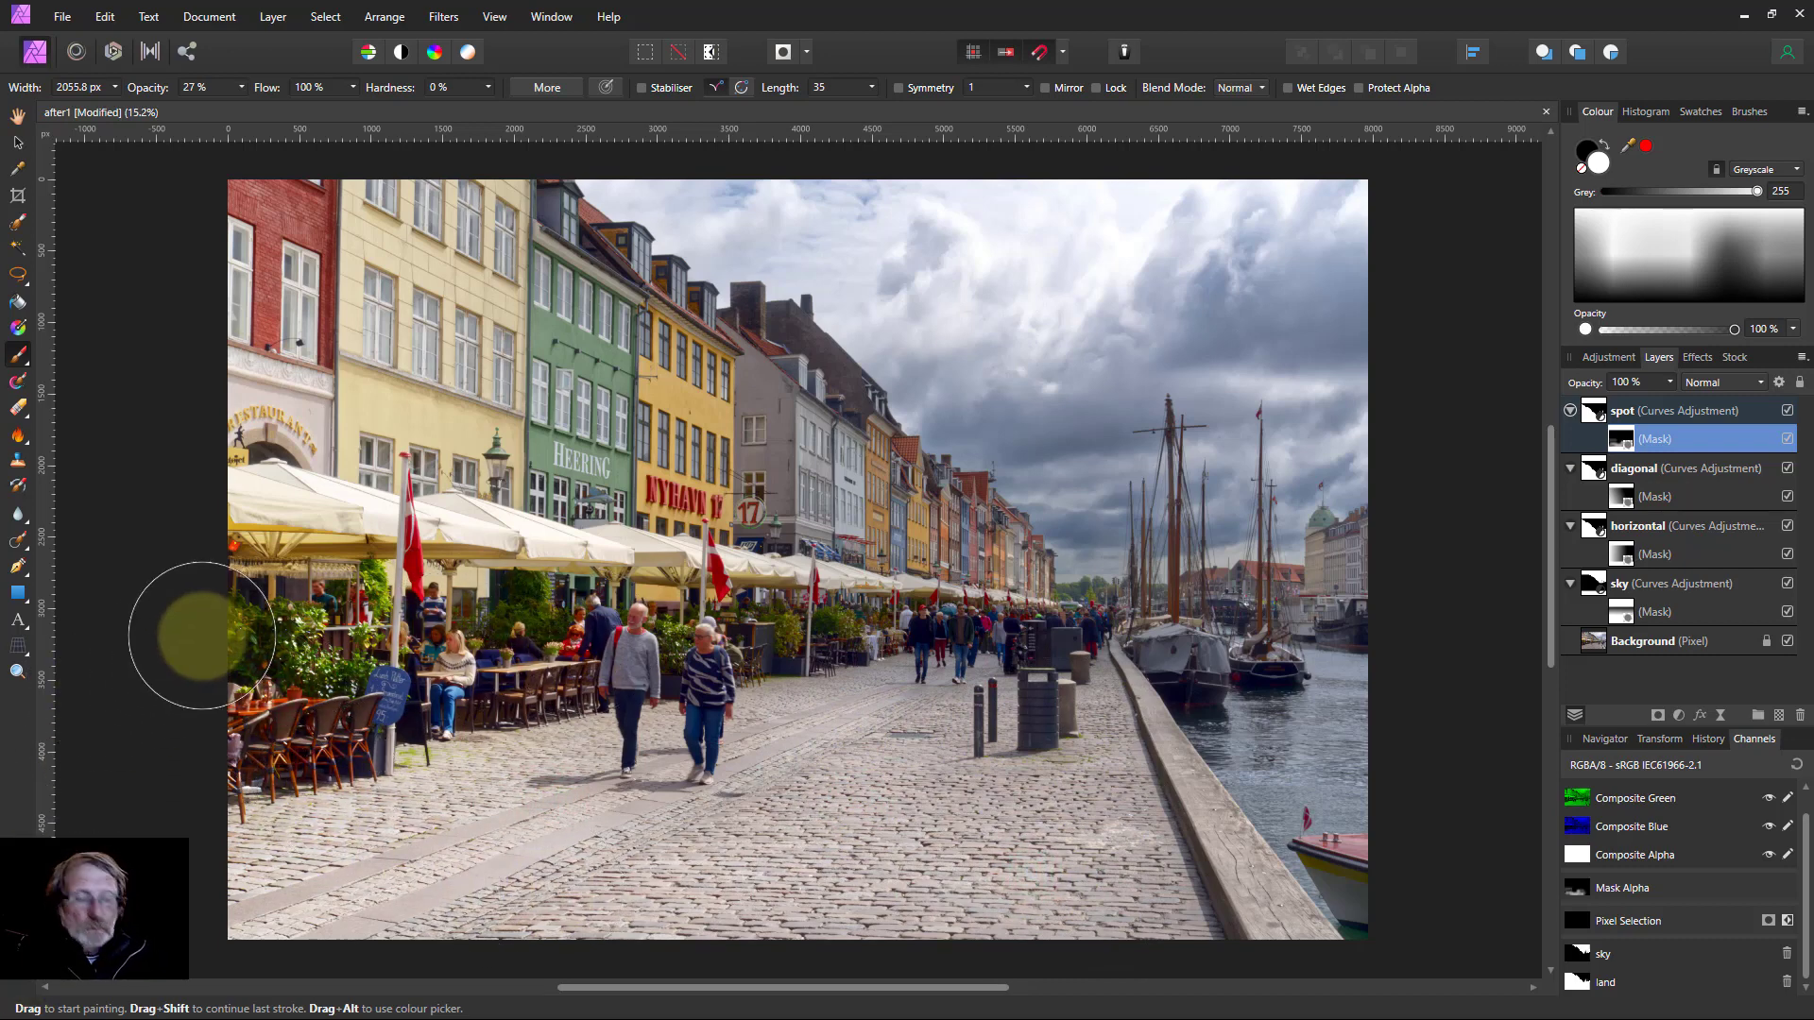
pyautogui.press('[')
pyautogui.press('[')
pyautogui.press('[')
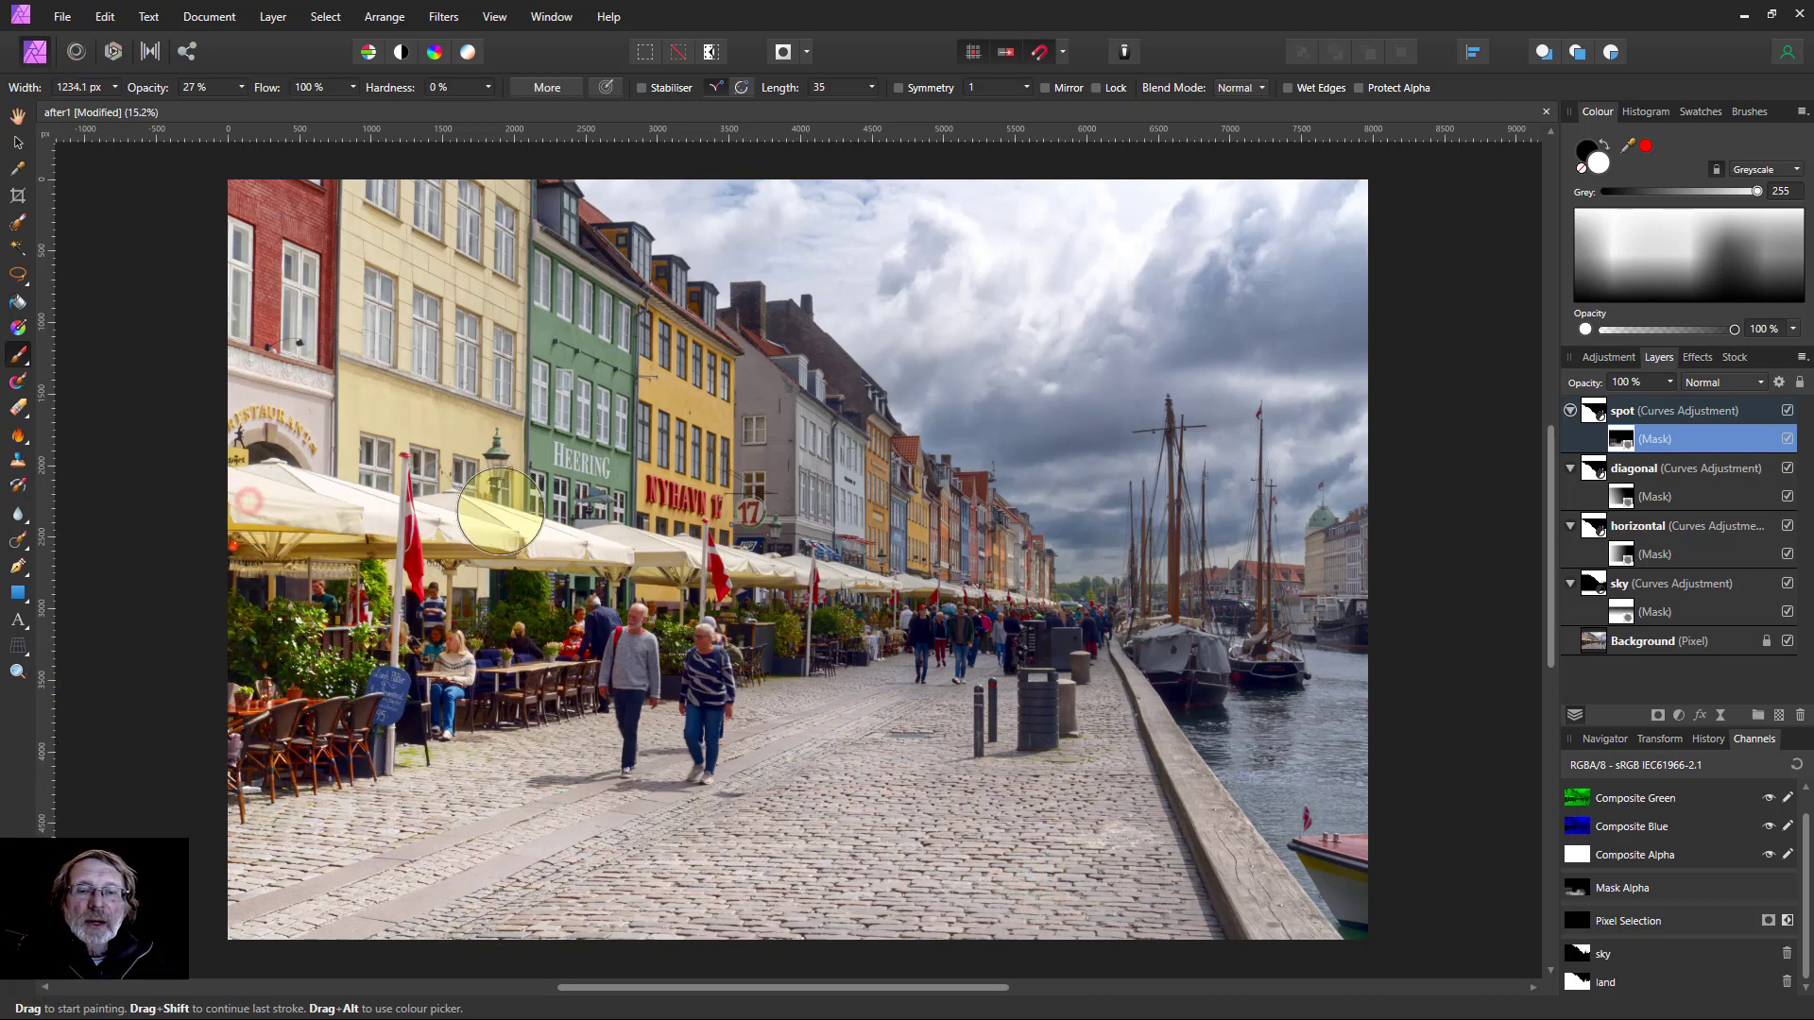
pyautogui.click(510, 526)
pyautogui.press('[')
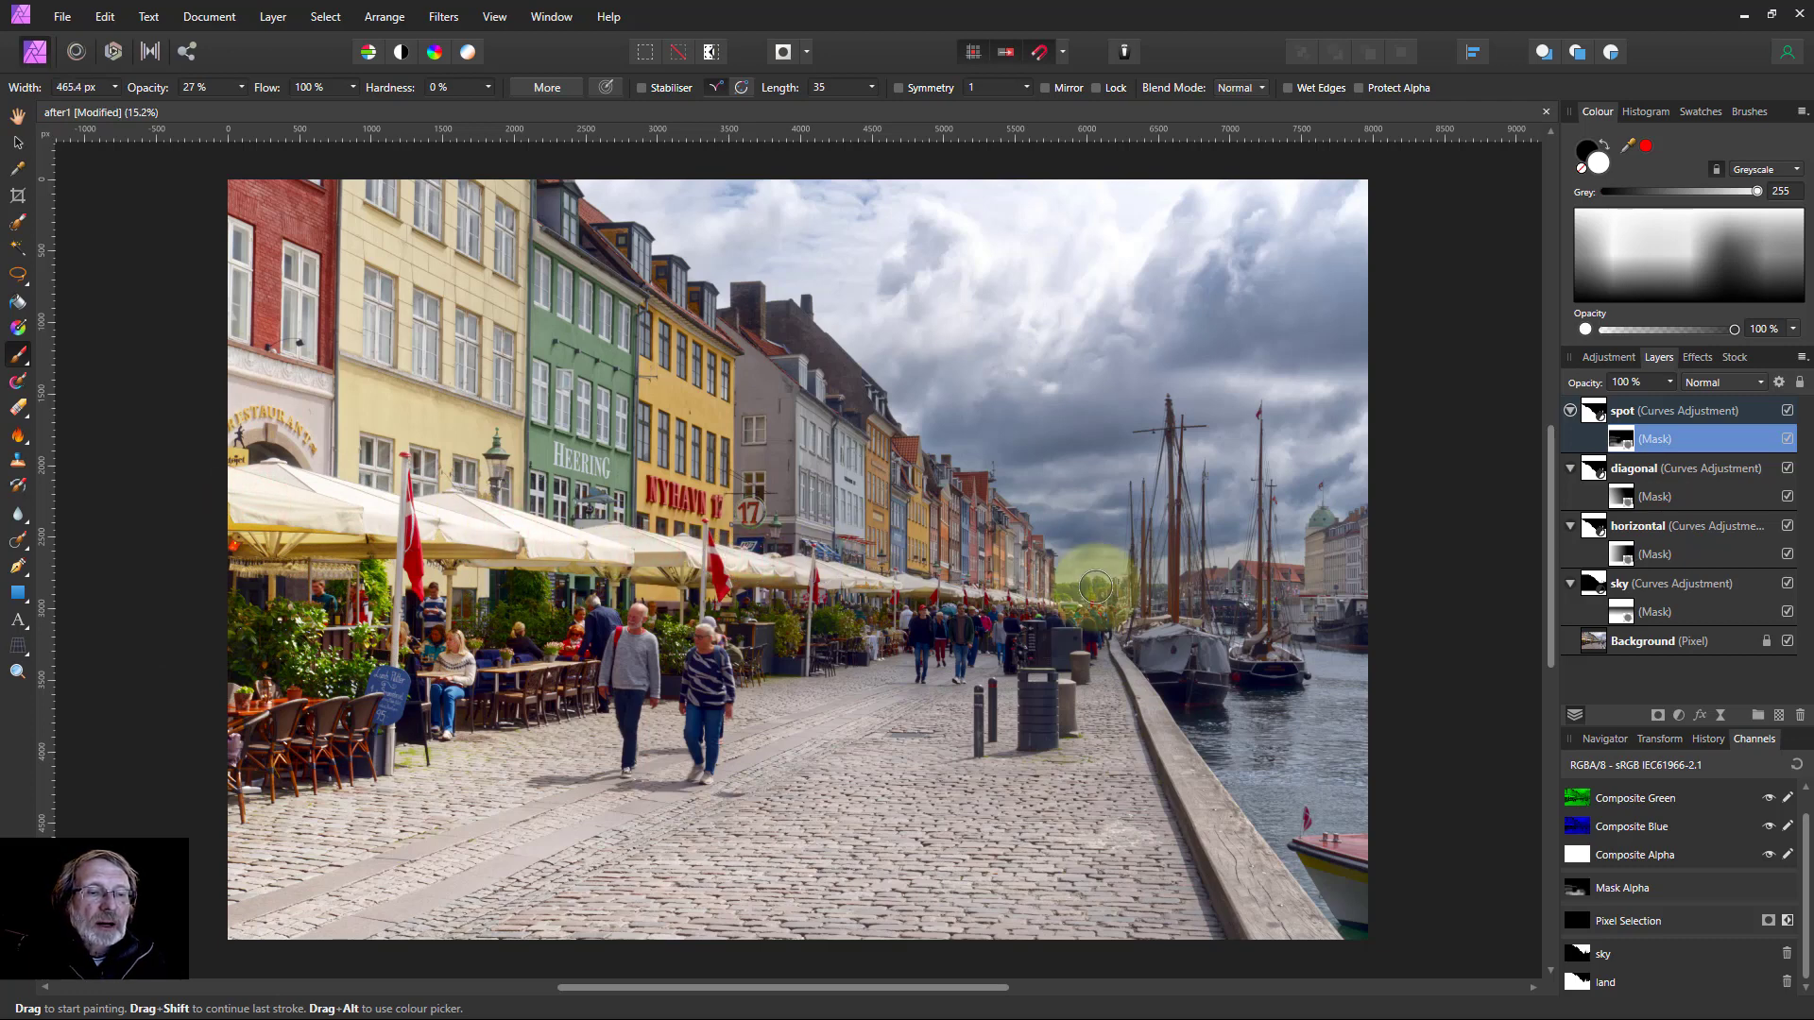
pyautogui.moveTo(383, 789)
pyautogui.mouseDown()
pyautogui.moveTo(491, 987)
pyautogui.moveTo(567, 939)
pyautogui.mouseUp()
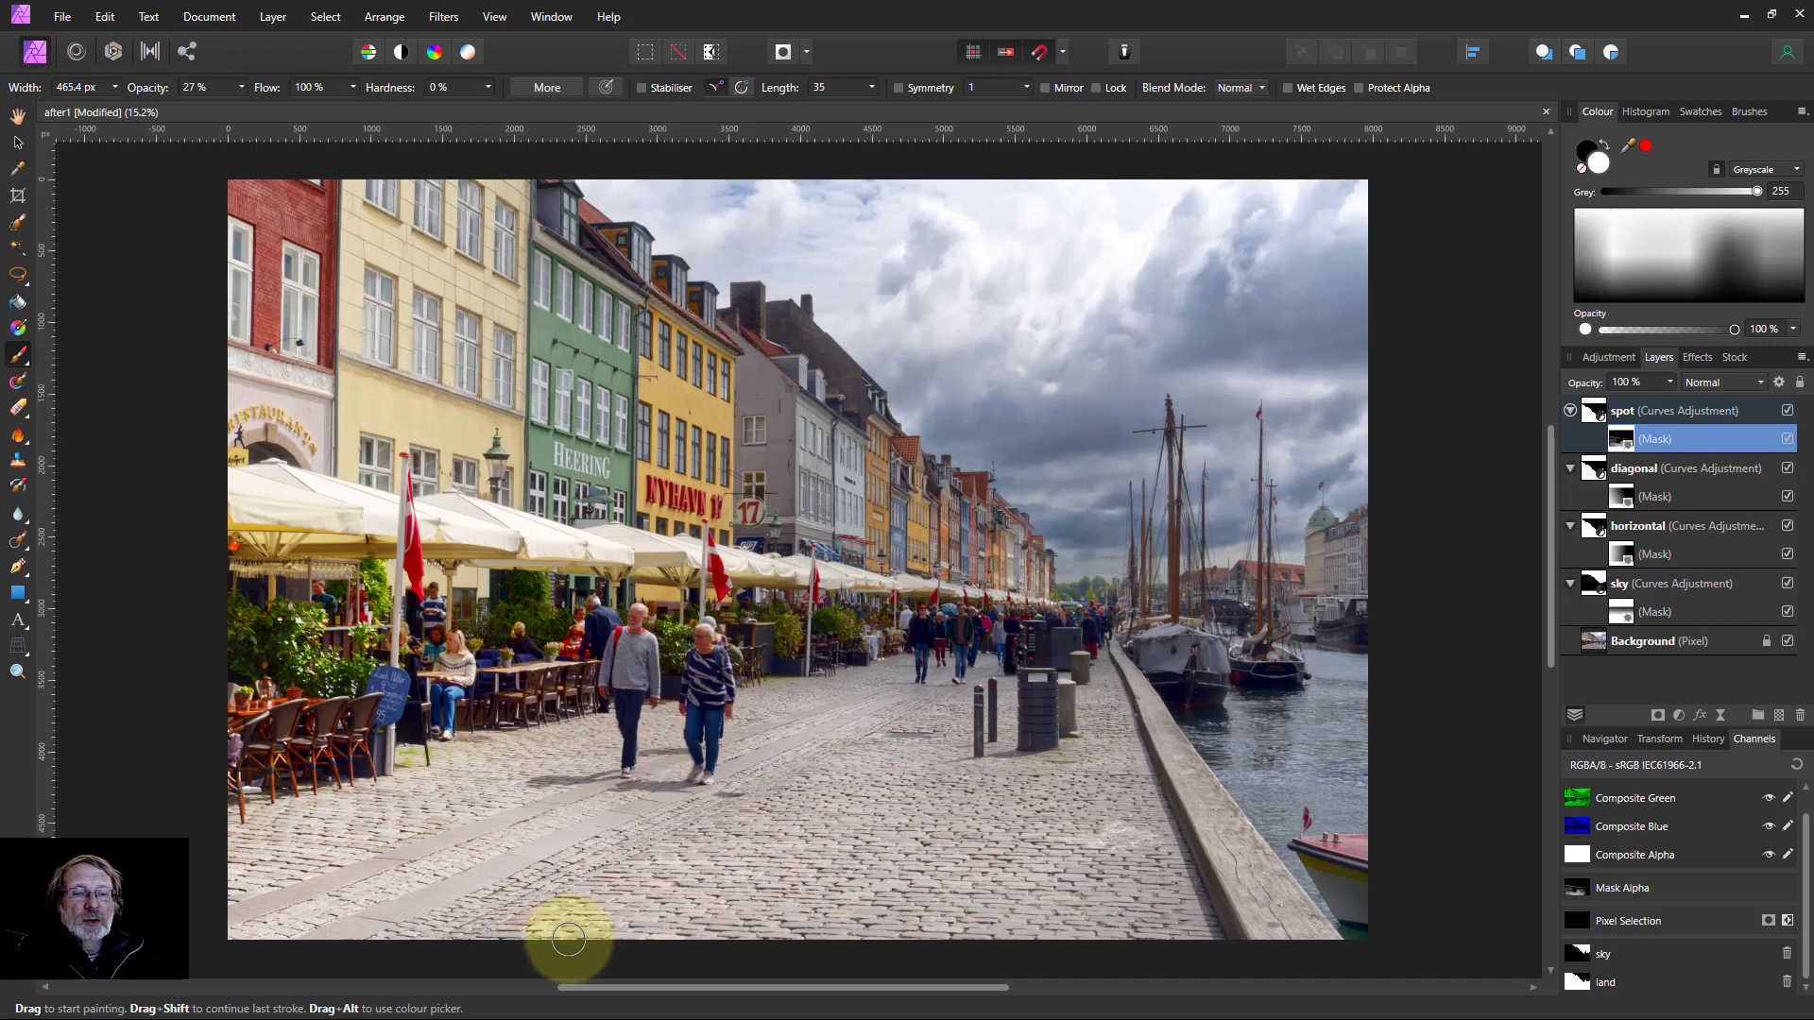
# At 54% opacity, paint white over the walking couple, left café tables and distant pedestrians.
pyautogui.click(242, 87)
pyautogui.moveTo(244, 106); pyautogui.dragTo(282, 106)
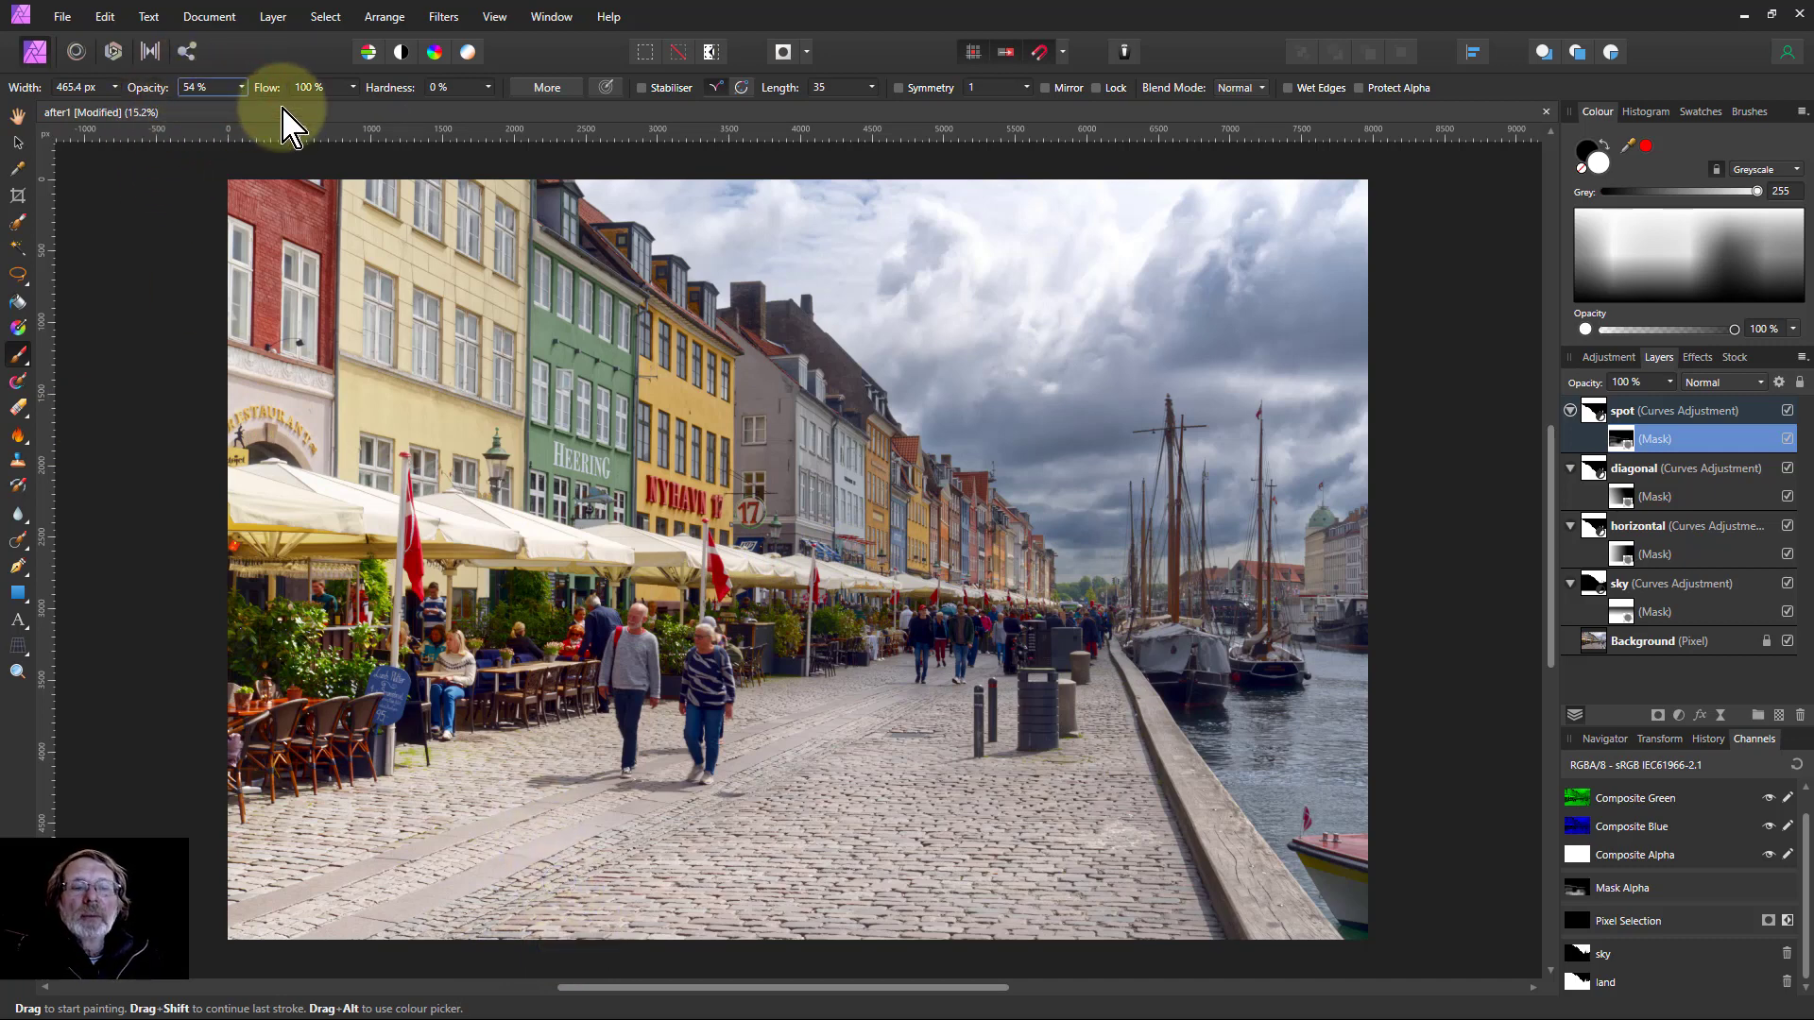
pyautogui.moveTo(737, 671)
pyautogui.mouseDown()
pyautogui.moveTo(694, 622)
pyautogui.moveTo(627, 624)
pyautogui.moveTo(623, 662)
pyautogui.moveTo(623, 669)
pyautogui.mouseUp()
pyautogui.moveTo(629, 772)
pyautogui.mouseDown()
pyautogui.moveTo(674, 746)
pyautogui.moveTo(696, 639)
pyautogui.moveTo(697, 711)
pyautogui.moveTo(718, 653)
pyautogui.moveTo(704, 784)
pyautogui.mouseUp()
pyautogui.moveTo(436, 756)
pyautogui.mouseDown()
pyautogui.moveTo(450, 652)
pyautogui.moveTo(438, 722)
pyautogui.mouseUp()
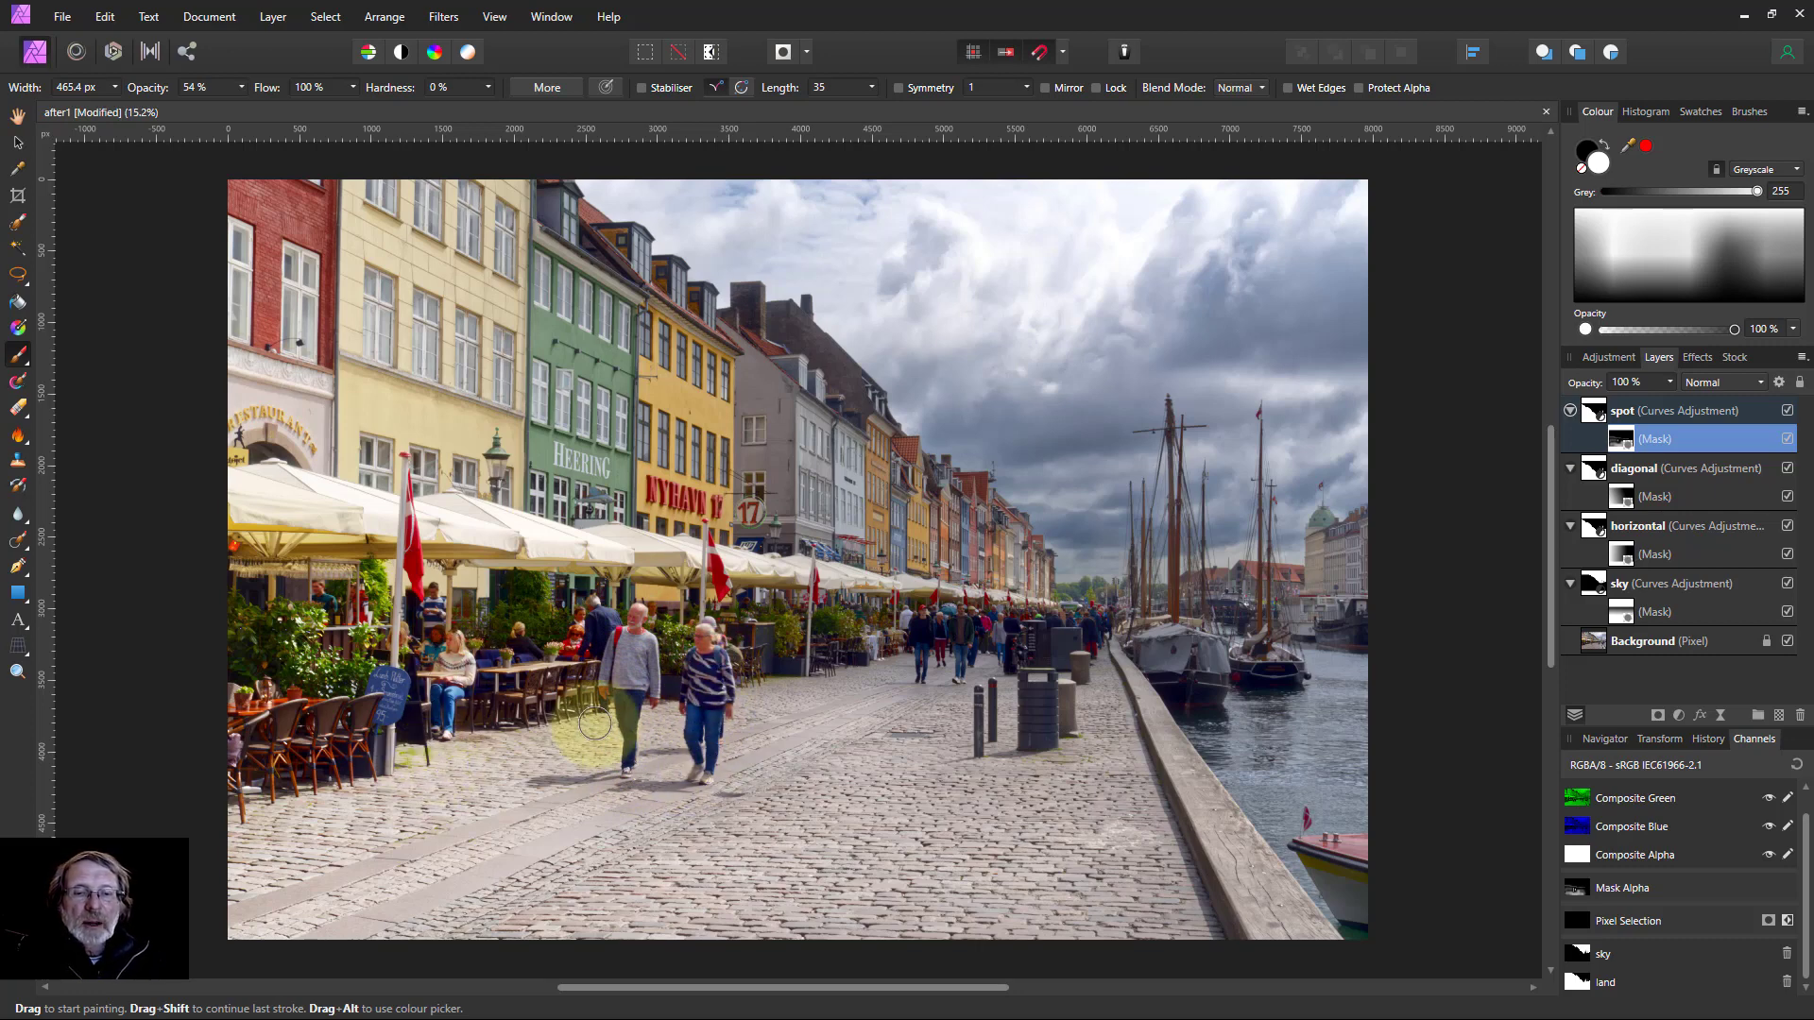
pyautogui.moveTo(838, 696)
pyautogui.mouseDown()
pyautogui.moveTo(920, 660)
pyautogui.moveTo(941, 625)
pyautogui.moveTo(923, 611)
pyautogui.moveTo(922, 677)
pyautogui.moveTo(922, 617)
pyautogui.moveTo(926, 644)
pyautogui.moveTo(964, 611)
pyautogui.moveTo(966, 669)
pyautogui.moveTo(959, 621)
pyautogui.moveTo(958, 658)
pyautogui.moveTo(921, 617)
pyautogui.moveTo(918, 662)
pyautogui.moveTo(745, 689)
pyautogui.moveTo(700, 642)
pyautogui.moveTo(726, 748)
pyautogui.moveTo(781, 820)
pyautogui.moveTo(789, 664)
pyautogui.mouseUp()
pyautogui.hotkey('ctrl', 'z')
pyautogui.press('[')
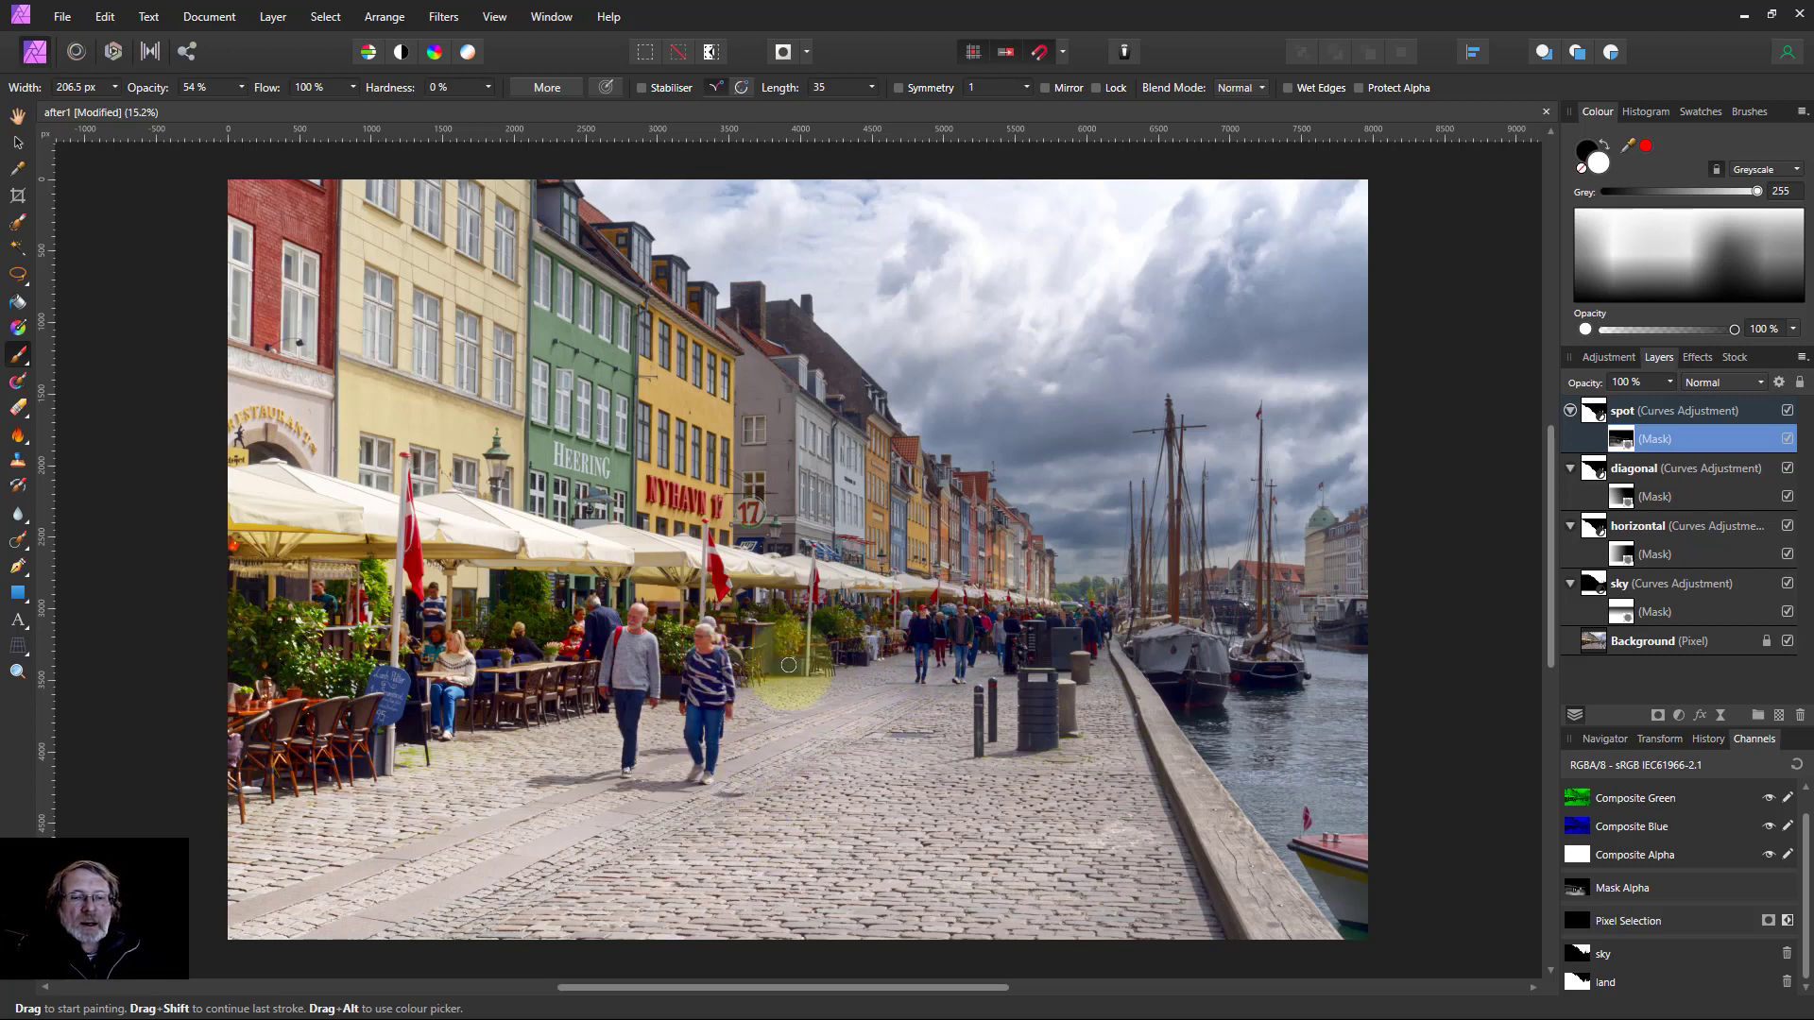
pyautogui.click(1597, 412)
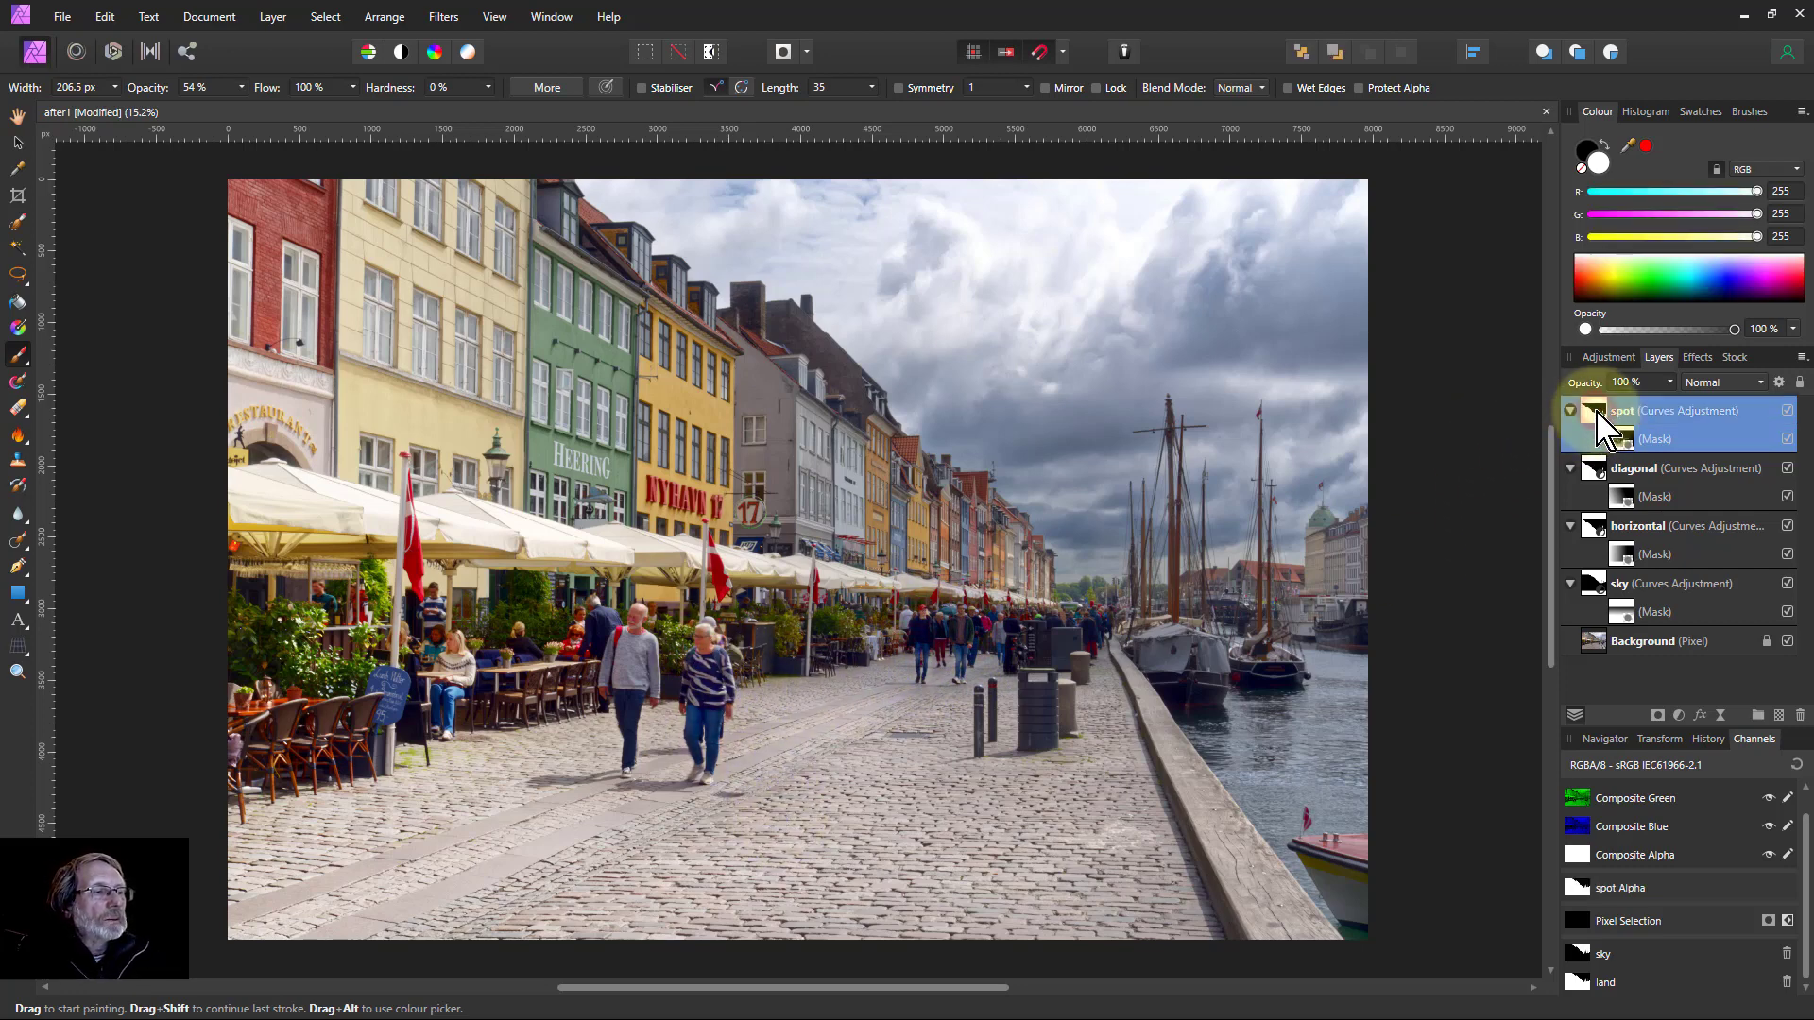
pyautogui.keyDown('shift'); pyautogui.click(1677, 610); pyautogui.keyUp('shift')
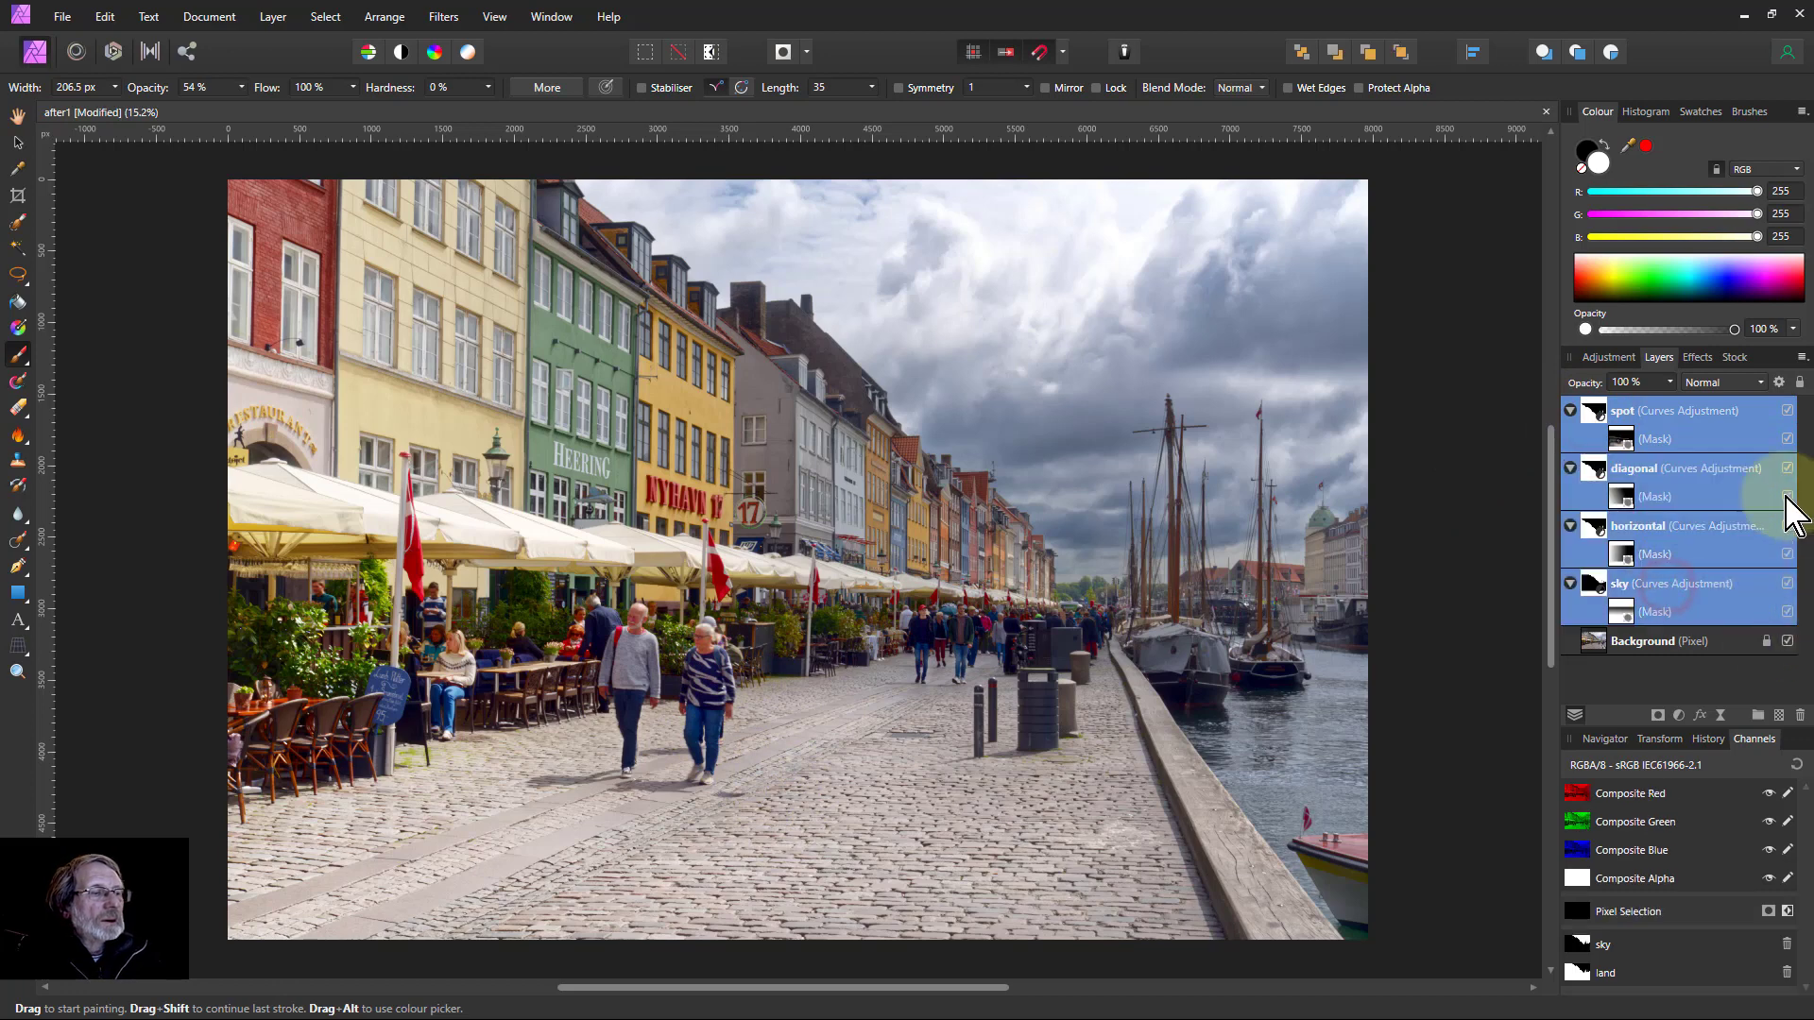
pyautogui.click(1787, 411)
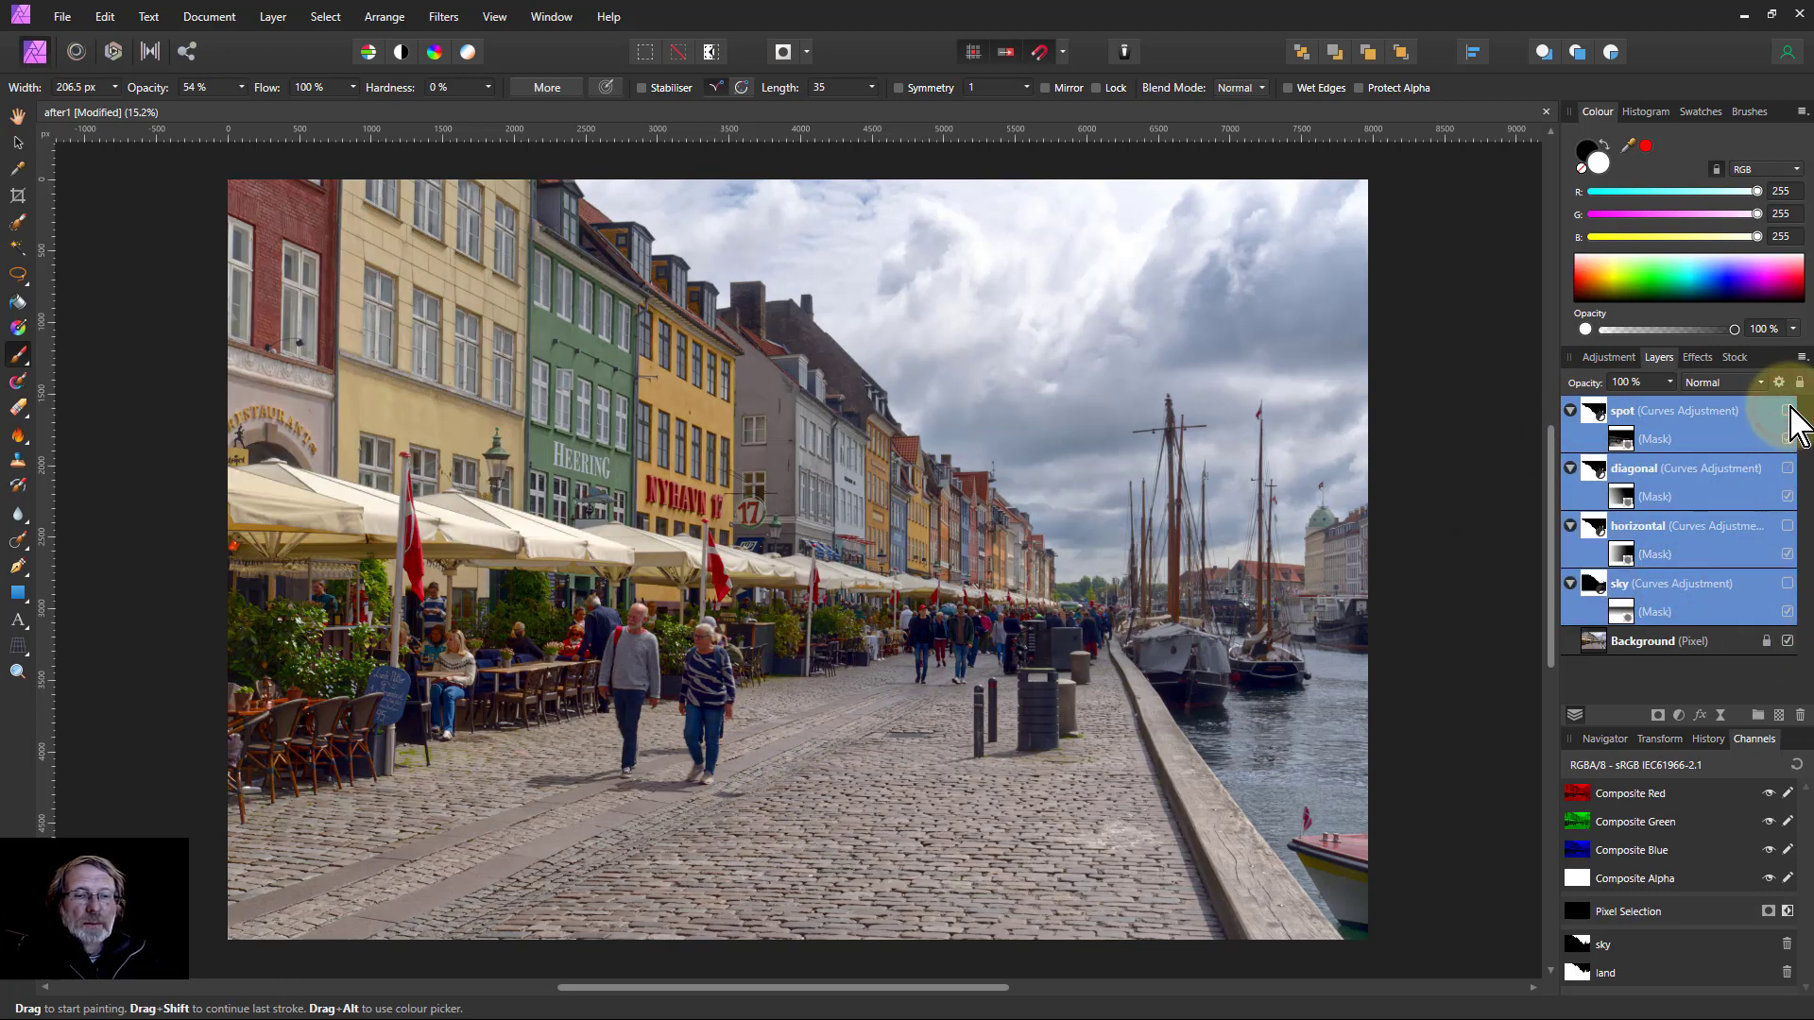
pyautogui.click(1788, 411)
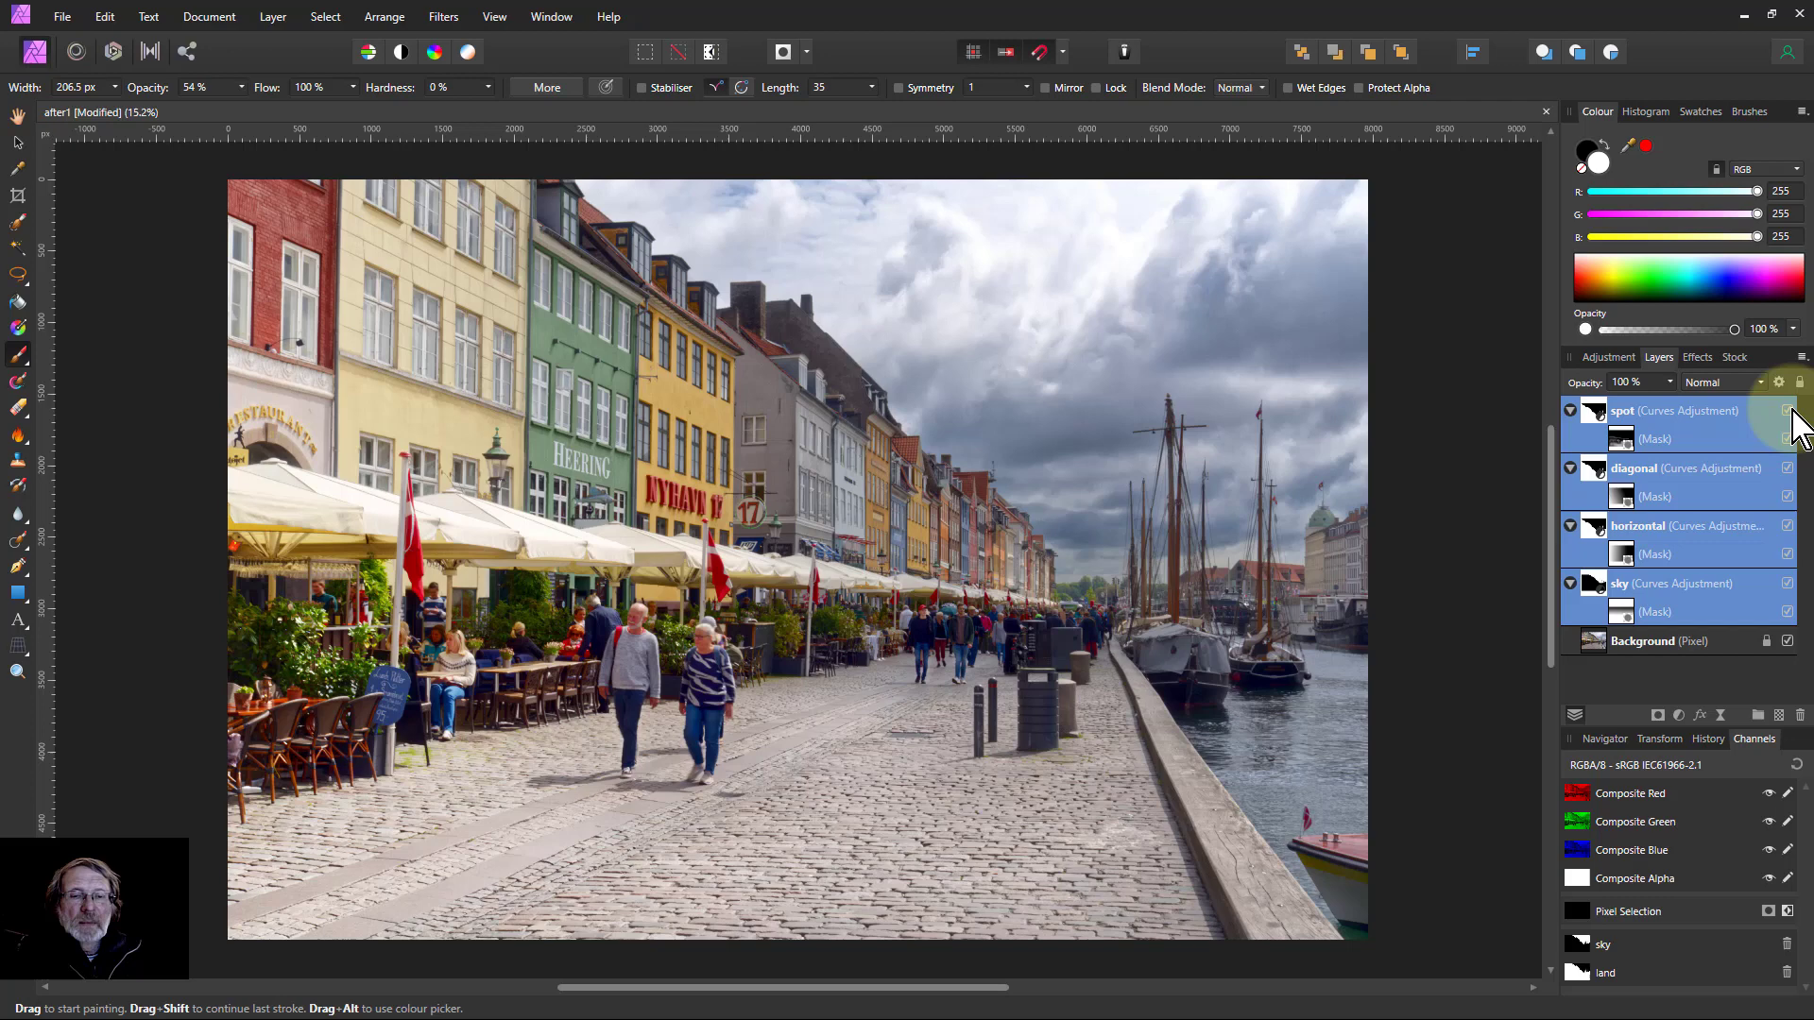
pyautogui.click(1787, 410)
pyautogui.click(1788, 410)
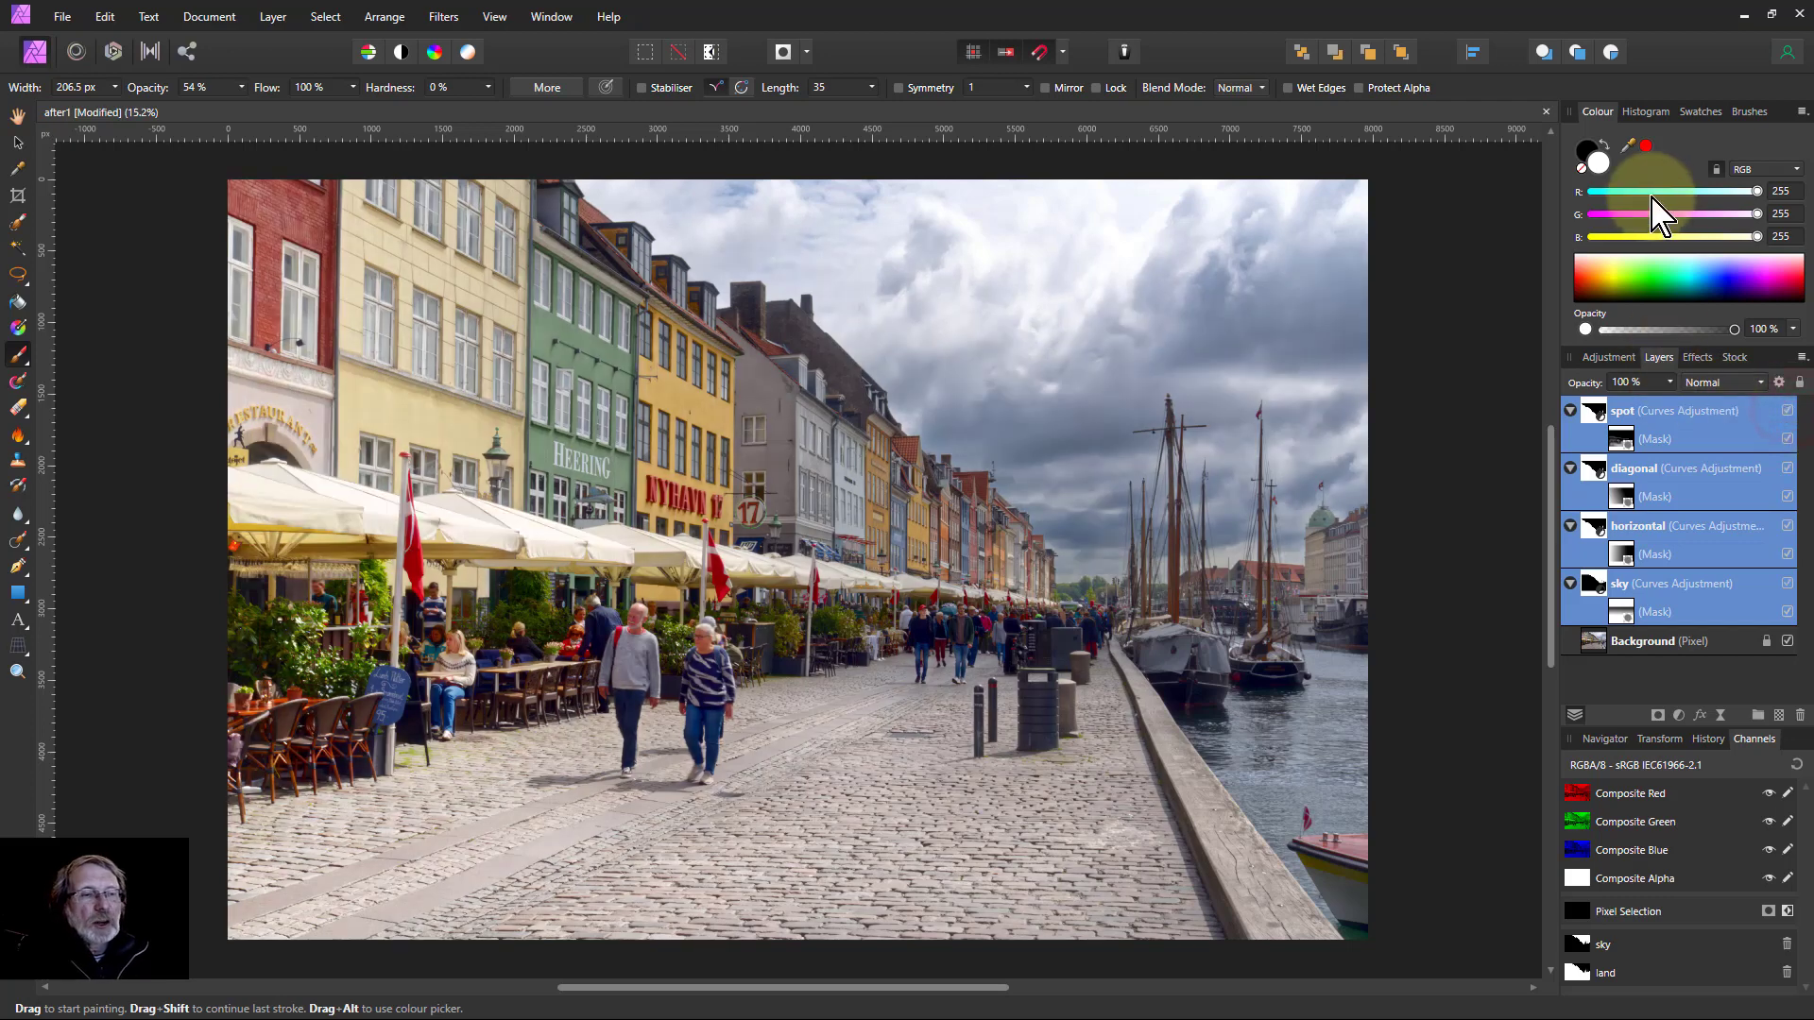